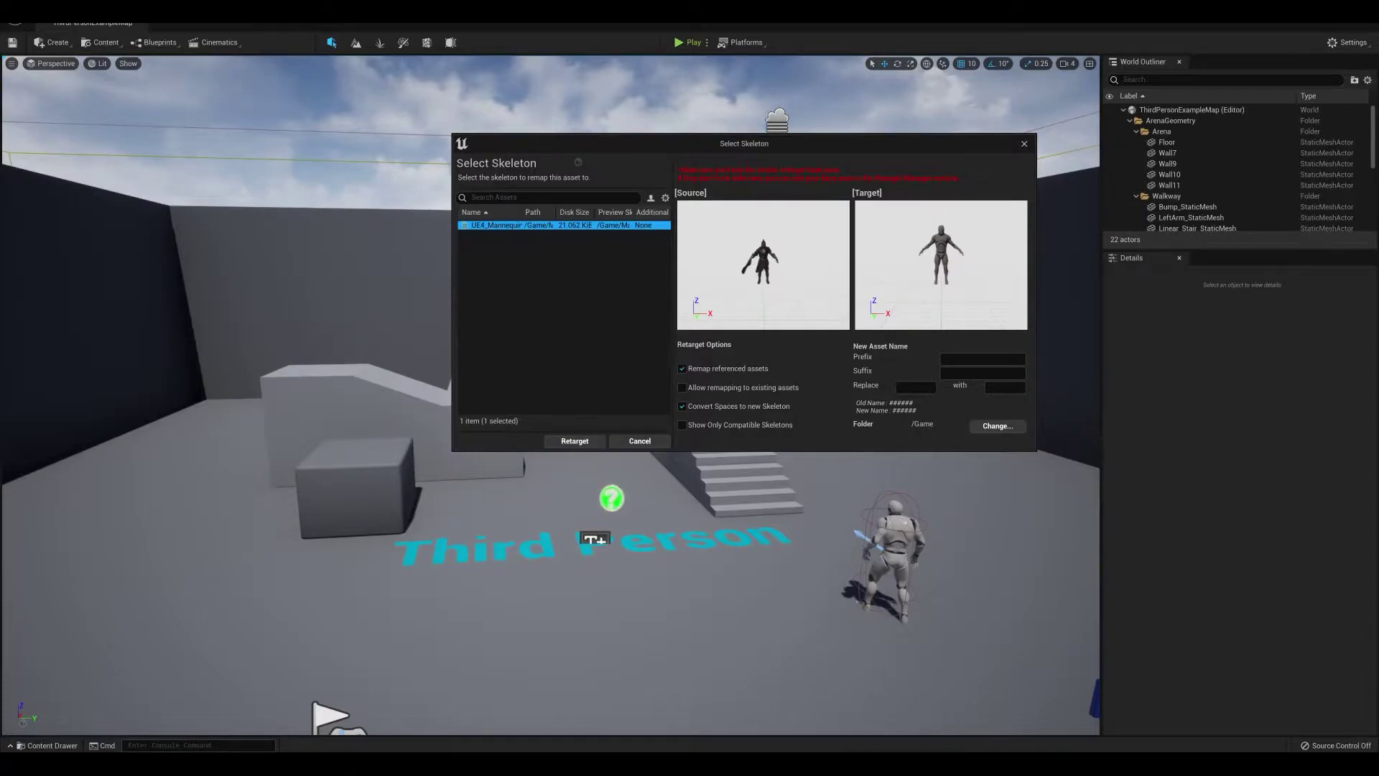
- Retarget the Kwang animation to the UE4_Mannequin skeleton in the Game folder and open the new Ability_RMB_NoSword sequence
{"action": "left_click", "coordinate": [574, 441]}
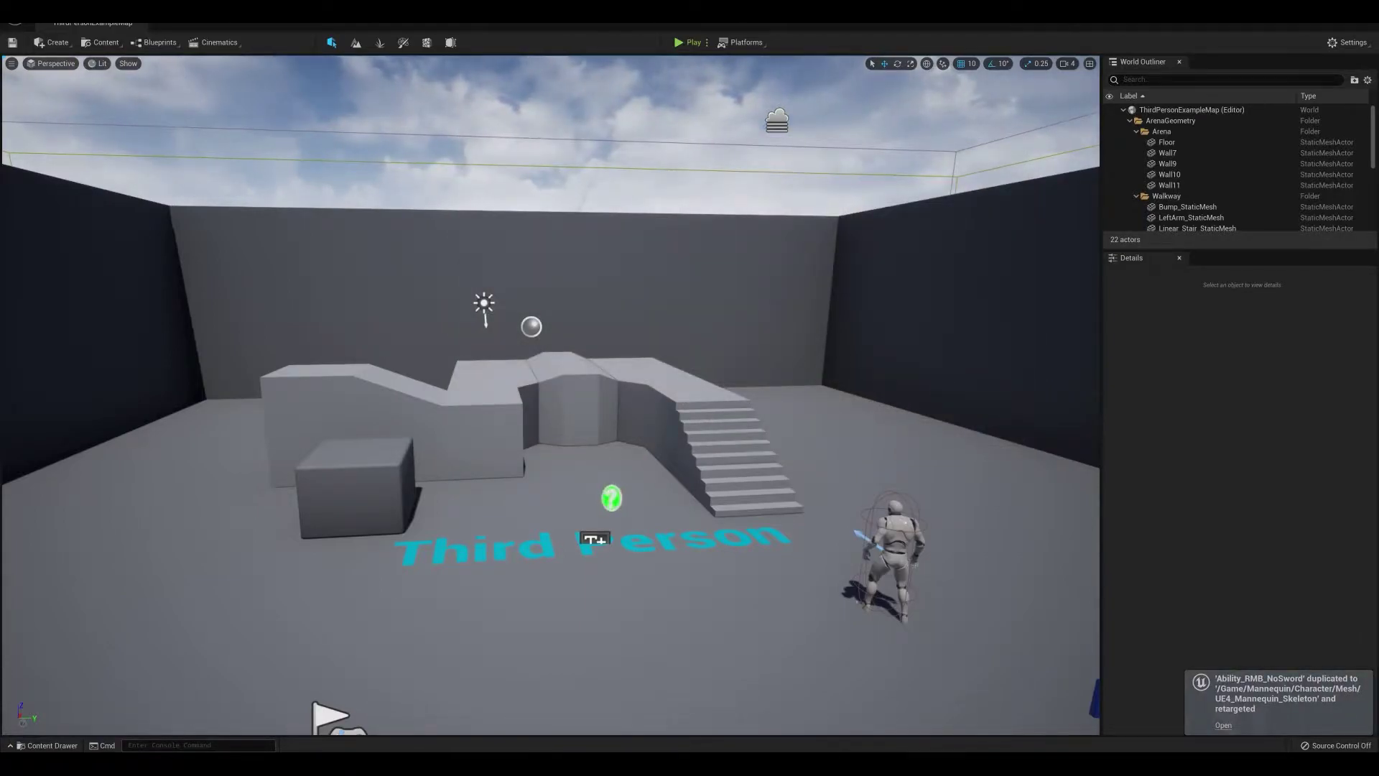
{"action": "key", "text": "ctrl+space"}
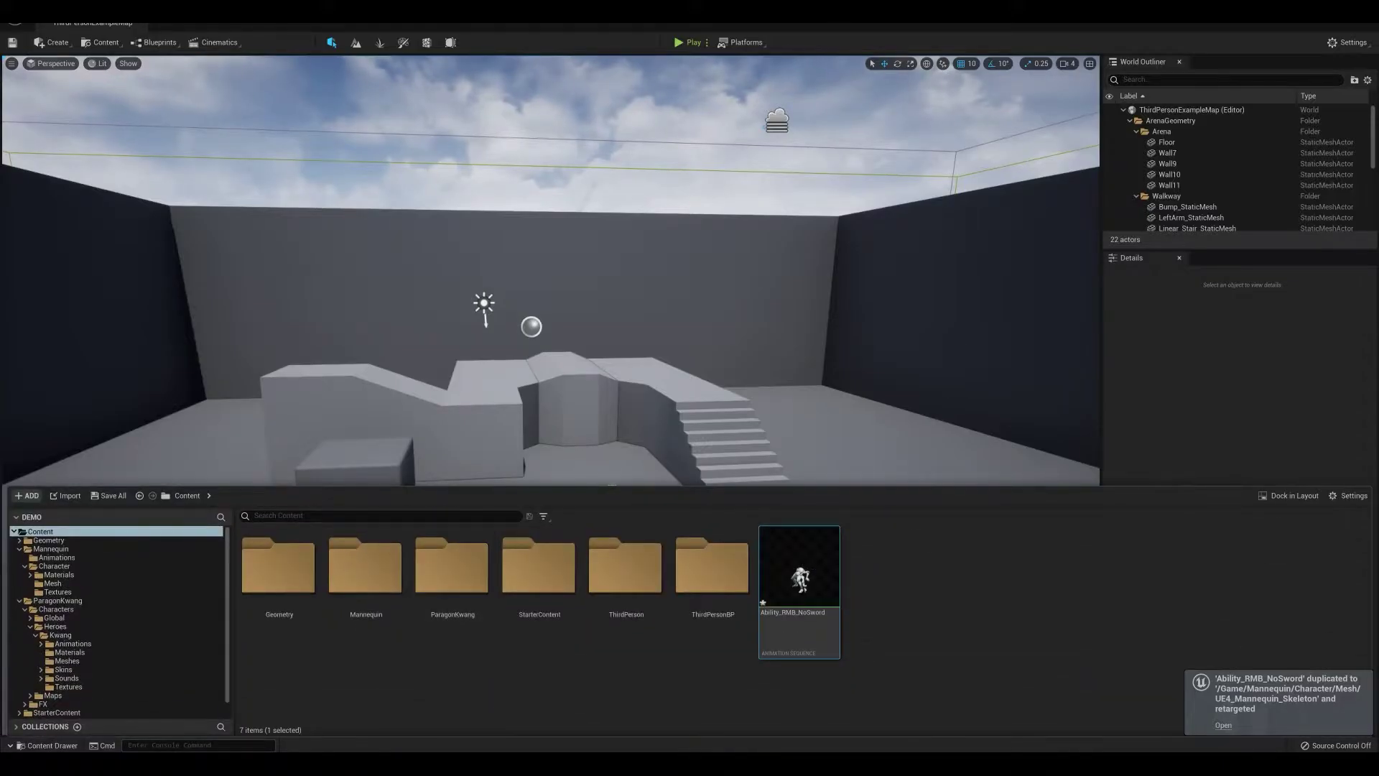
{"action": "double_click", "coordinate": [799, 575]}
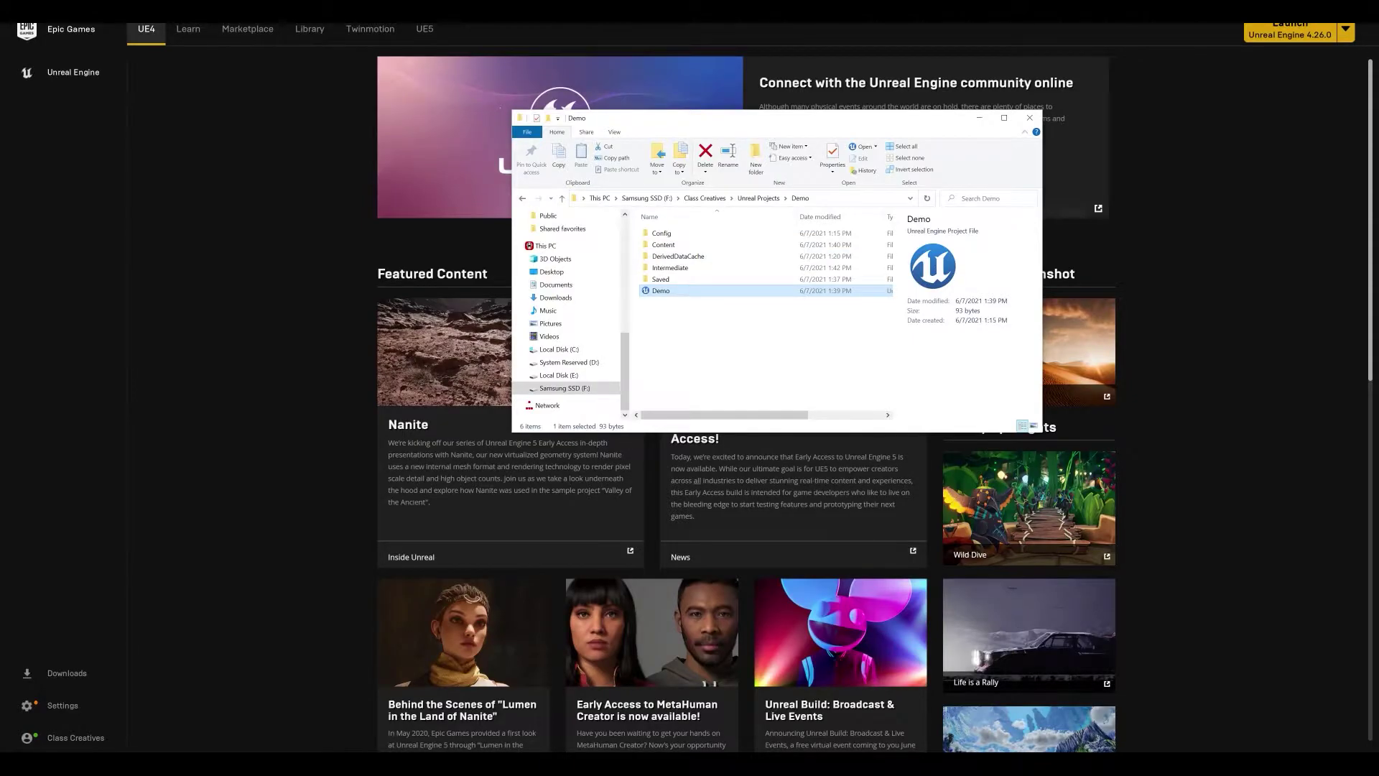
- In File Explorer, switch the Demo project file to Unreal Engine version 4.26 and move the folder window out of the way
{"action": "right_click", "coordinate": [669, 291]}
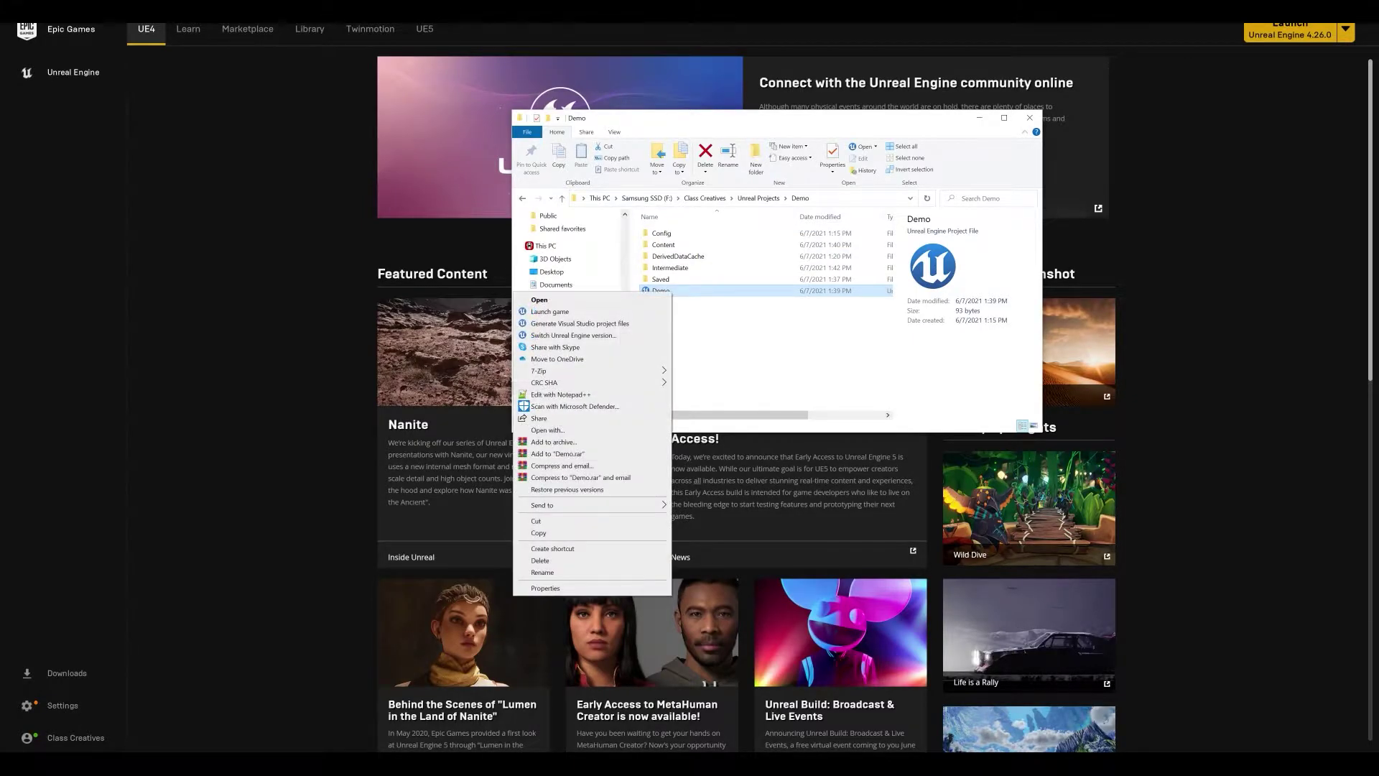
{"action": "left_click", "coordinate": [574, 335]}
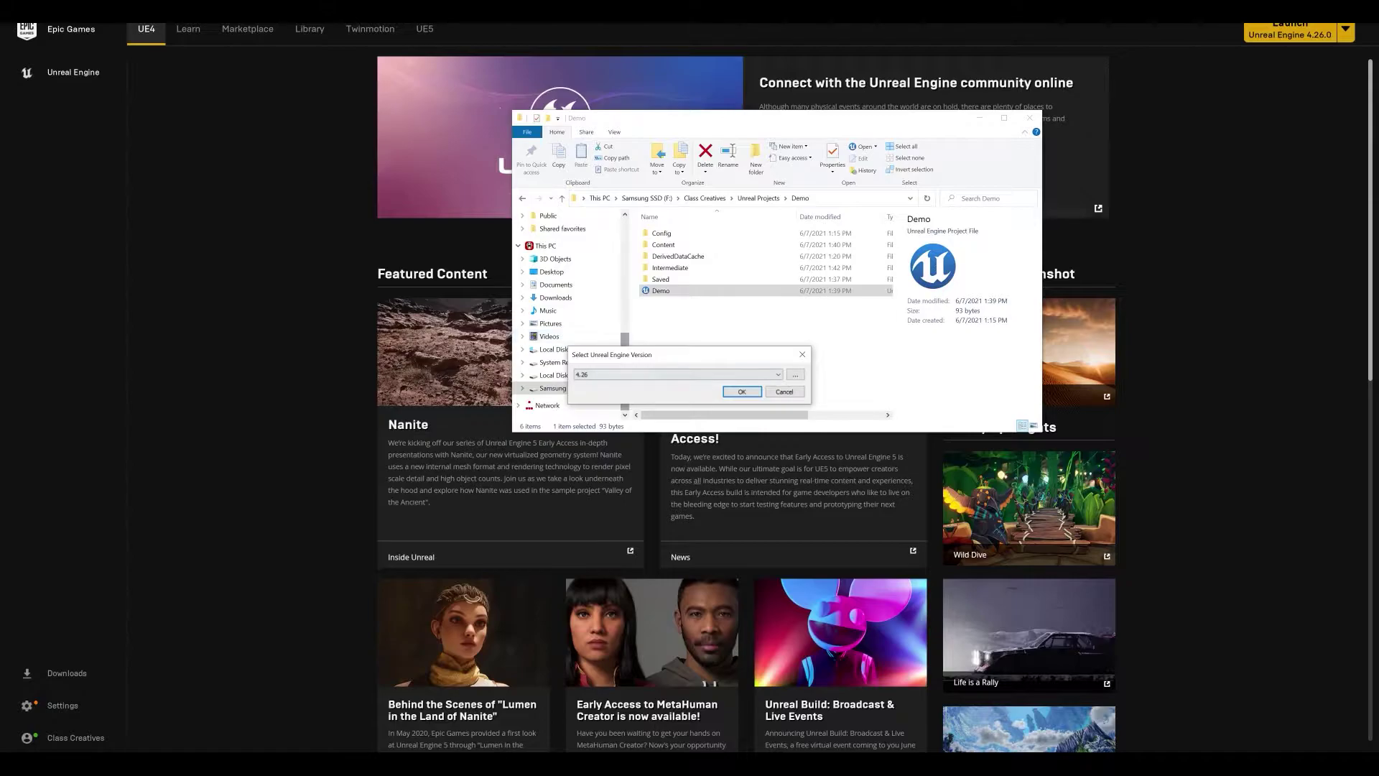
{"action": "left_click", "coordinate": [743, 392]}
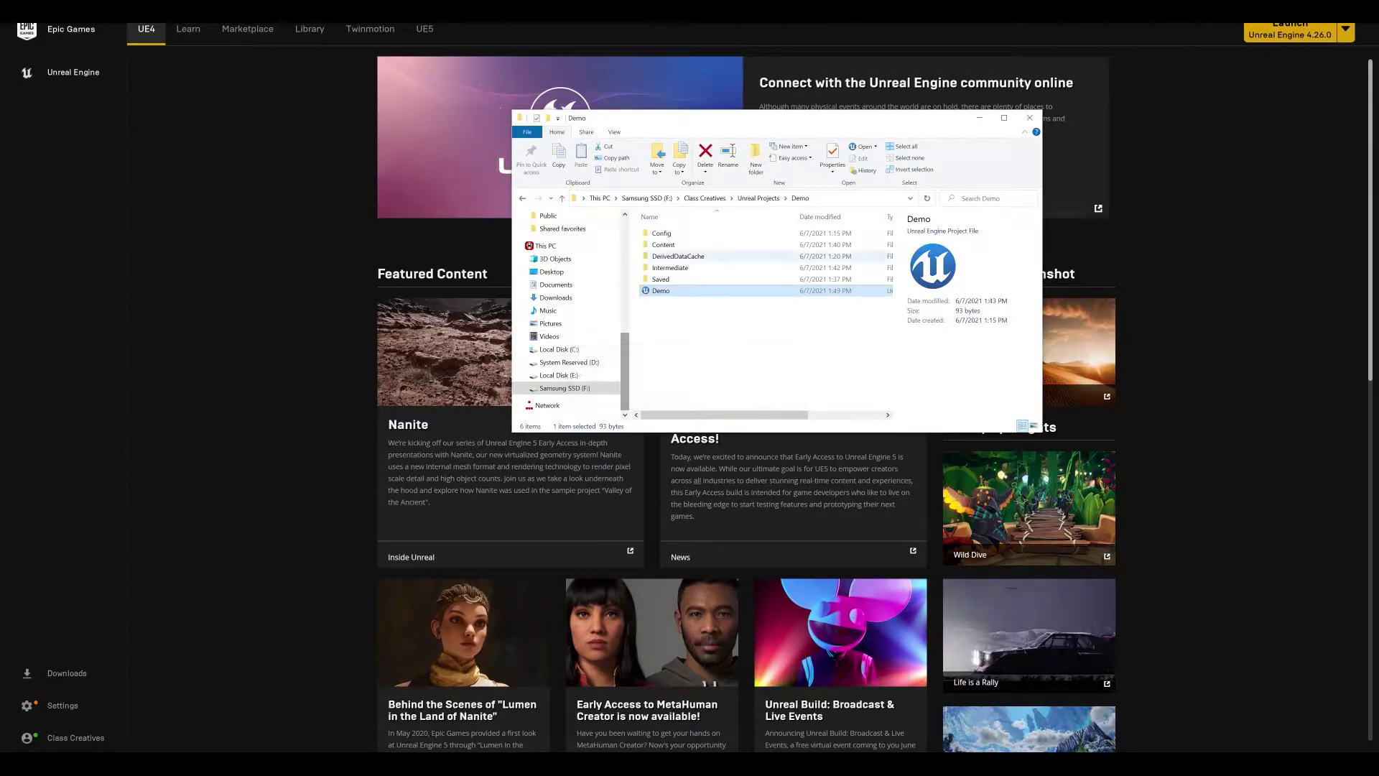
{"action": "left_click_drag", "start_coordinate": [779, 120], "coordinate": [1378, 158]}
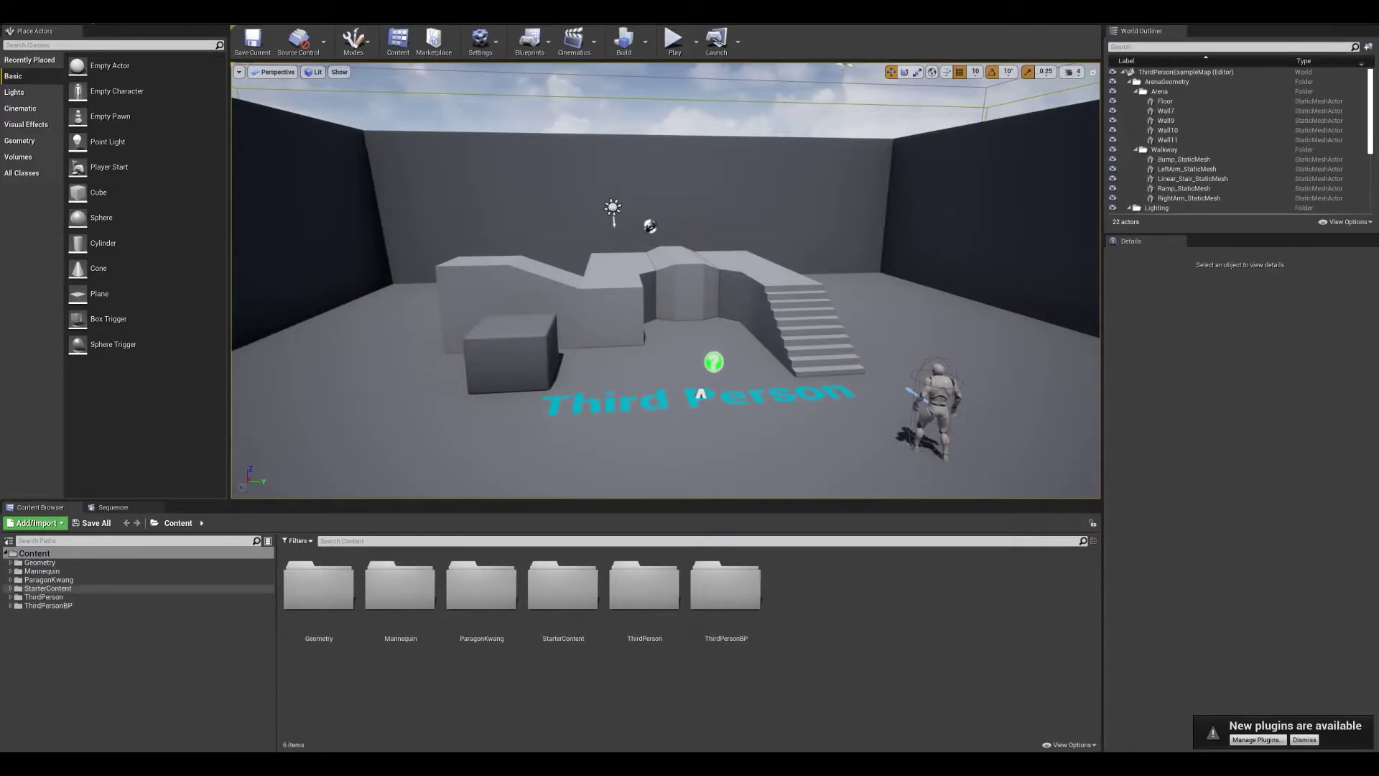
- Create a rig from UE4_Mannequin_Skeleton in the Mannequin/Character/Mesh folder, keeping all of its bones
{"action": "left_click", "coordinate": [10, 579]}
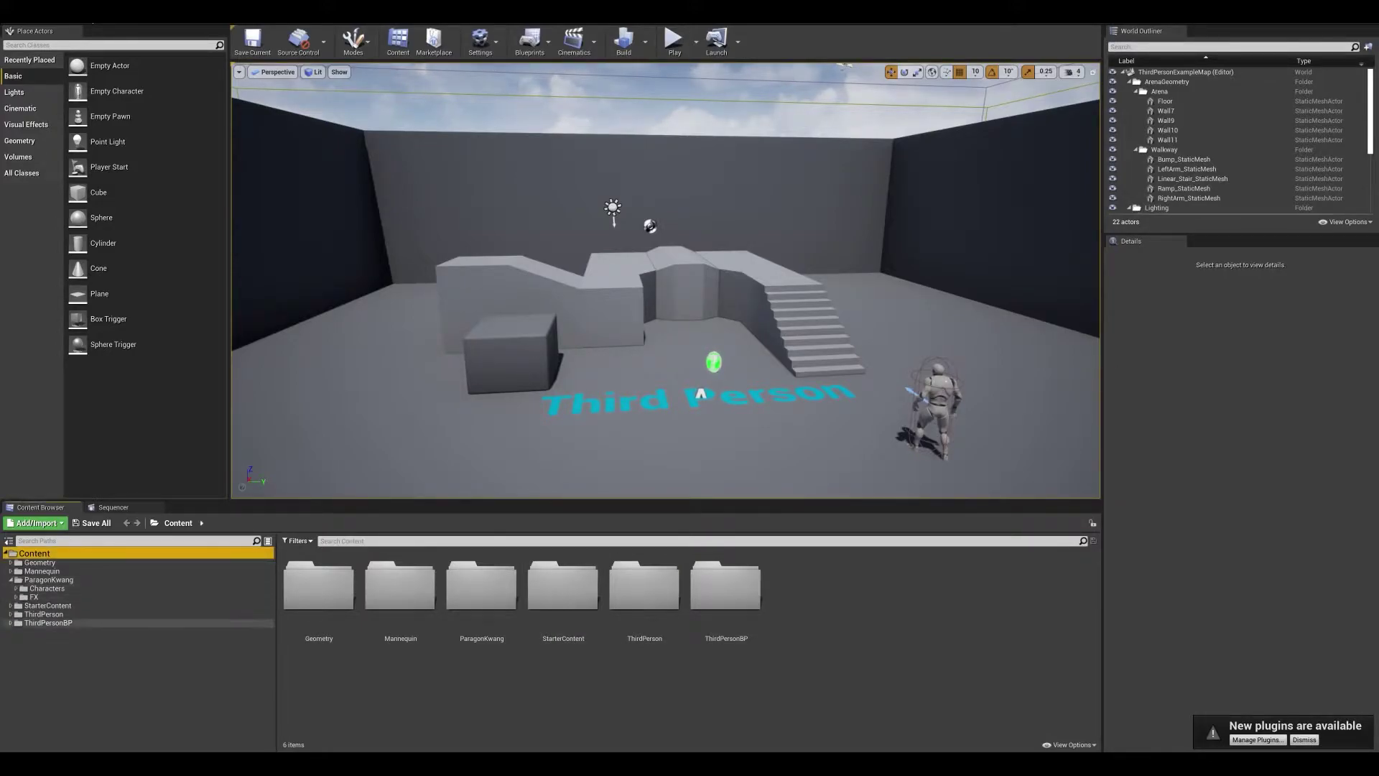
{"action": "left_click", "coordinate": [10, 571]}
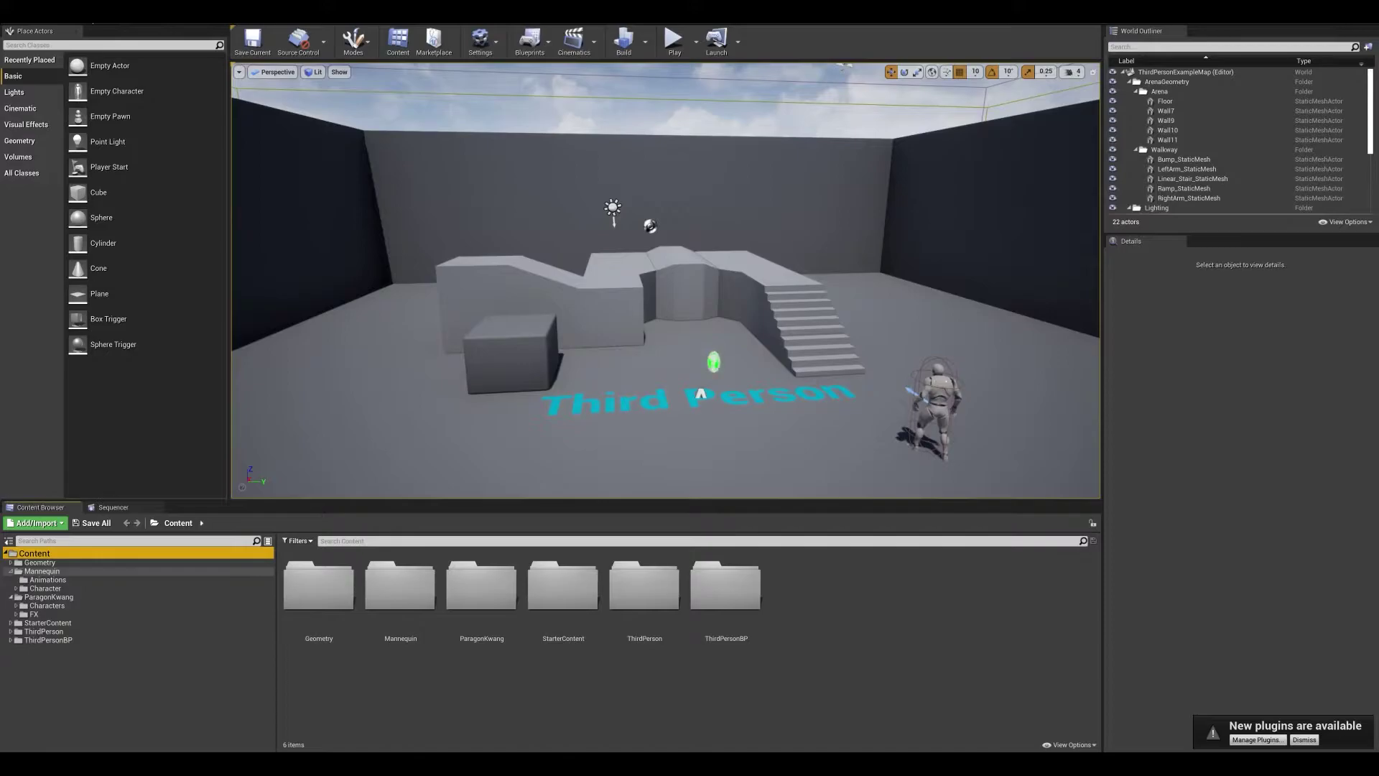
{"action": "left_click", "coordinate": [15, 589]}
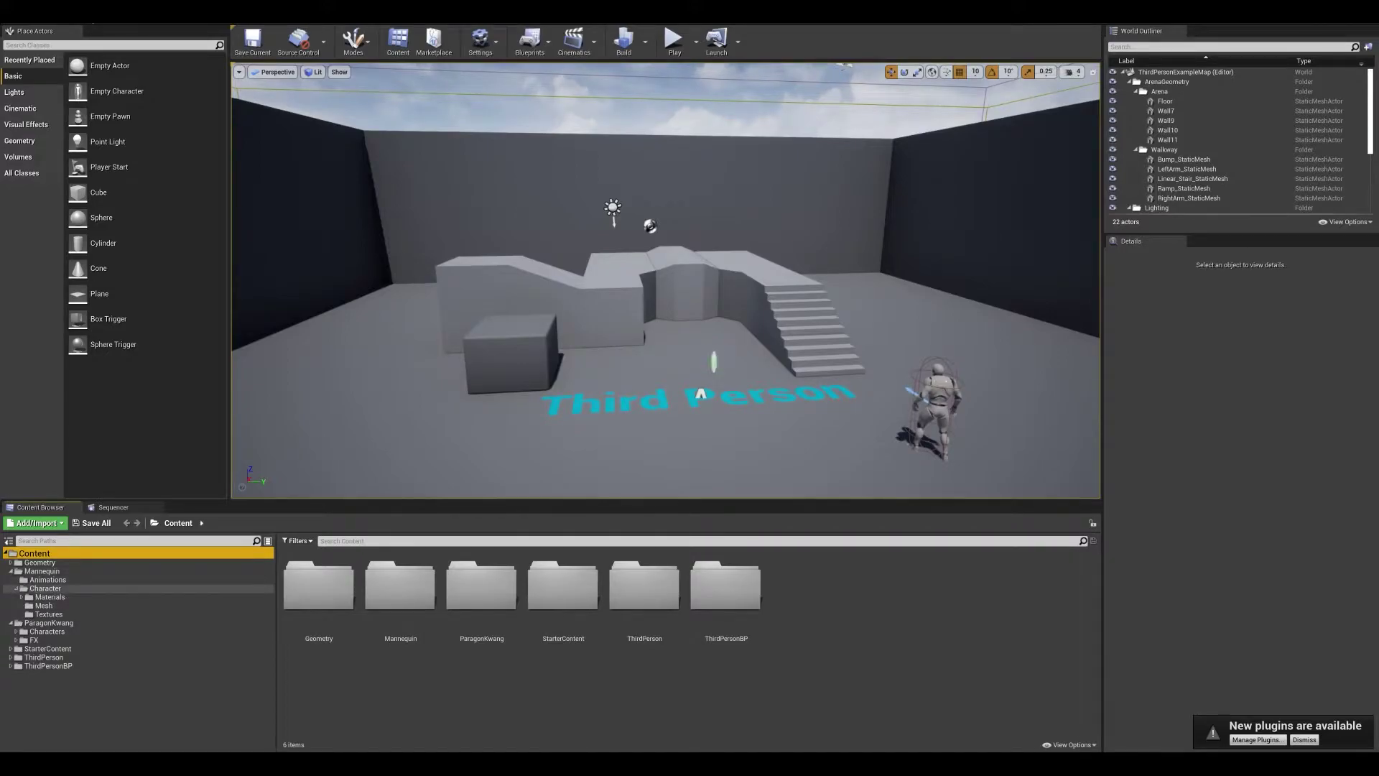
{"action": "left_click", "coordinate": [45, 588]}
{"action": "left_click", "coordinate": [43, 605]}
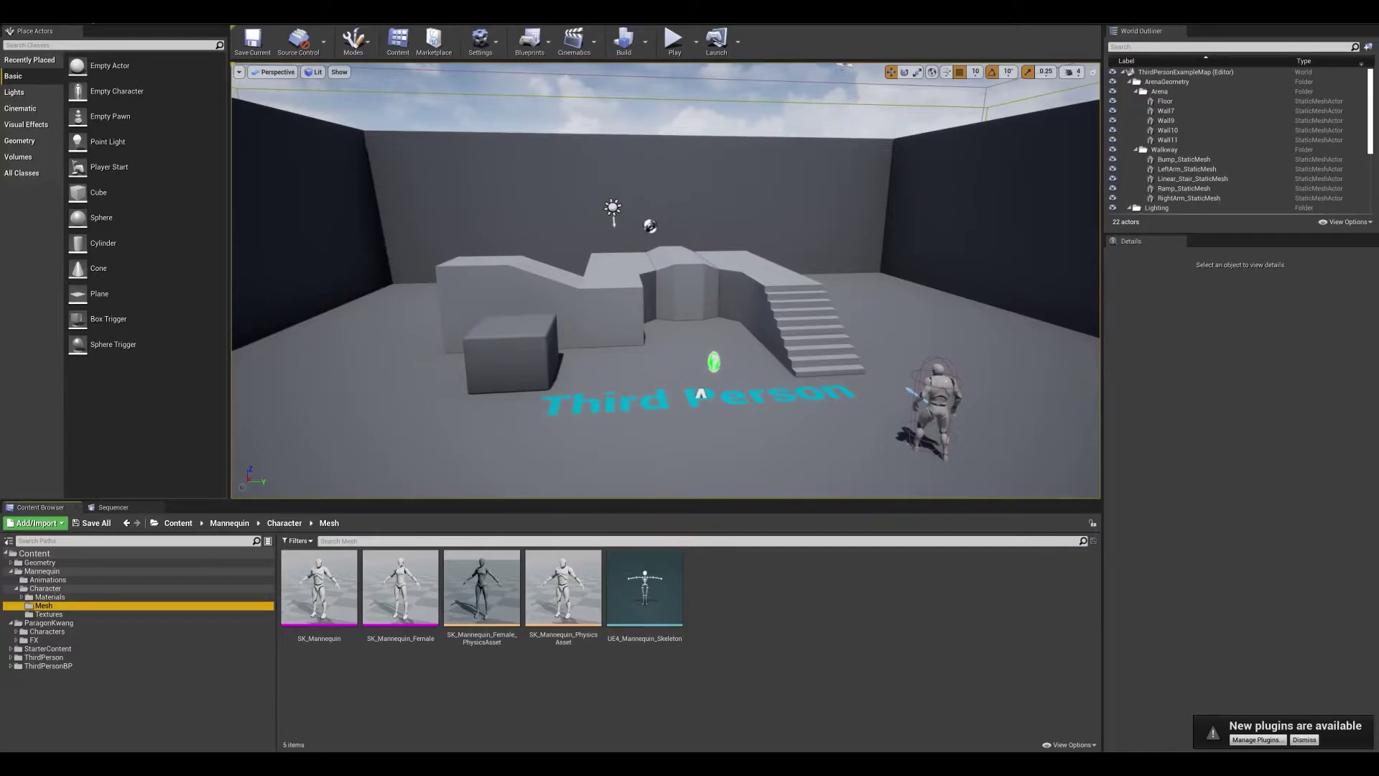
{"action": "left_click", "coordinate": [645, 604]}
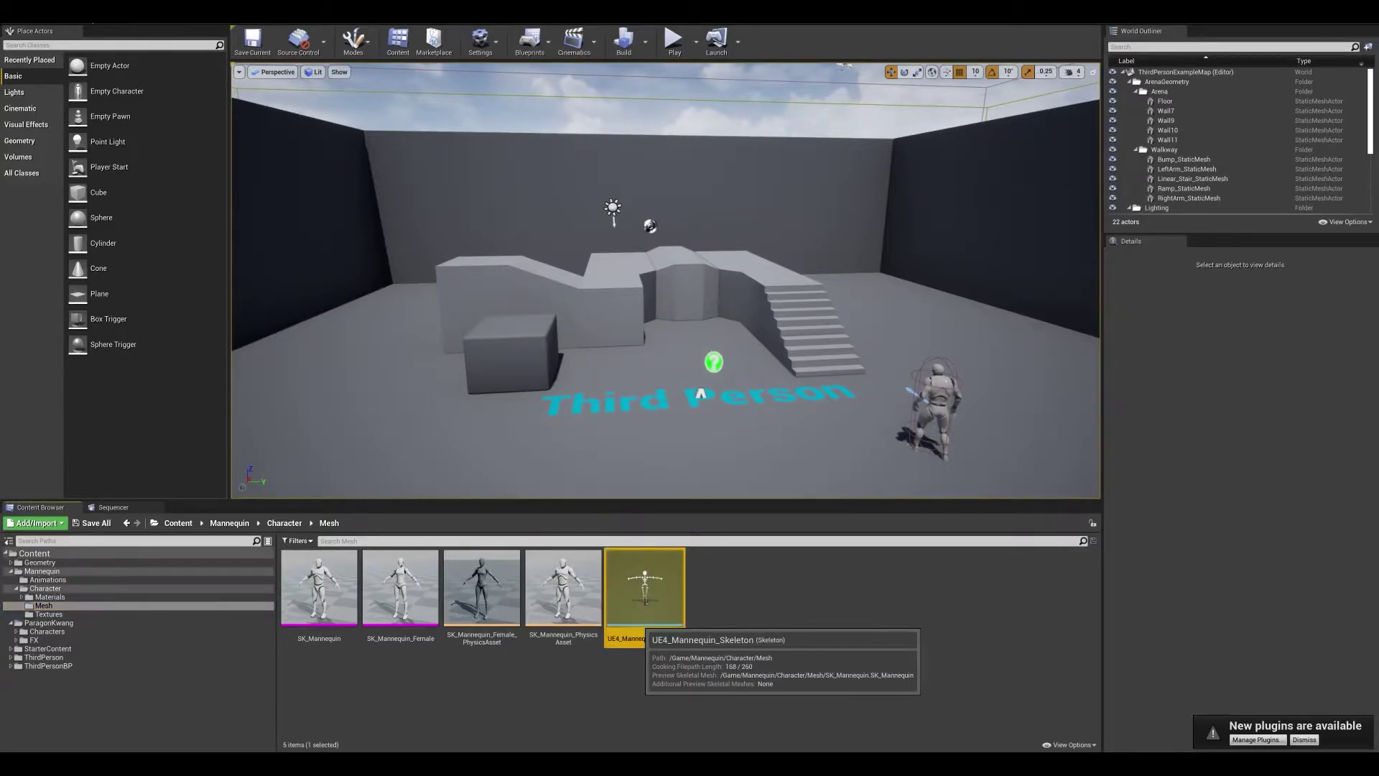
{"action": "right_click", "coordinate": [669, 623]}
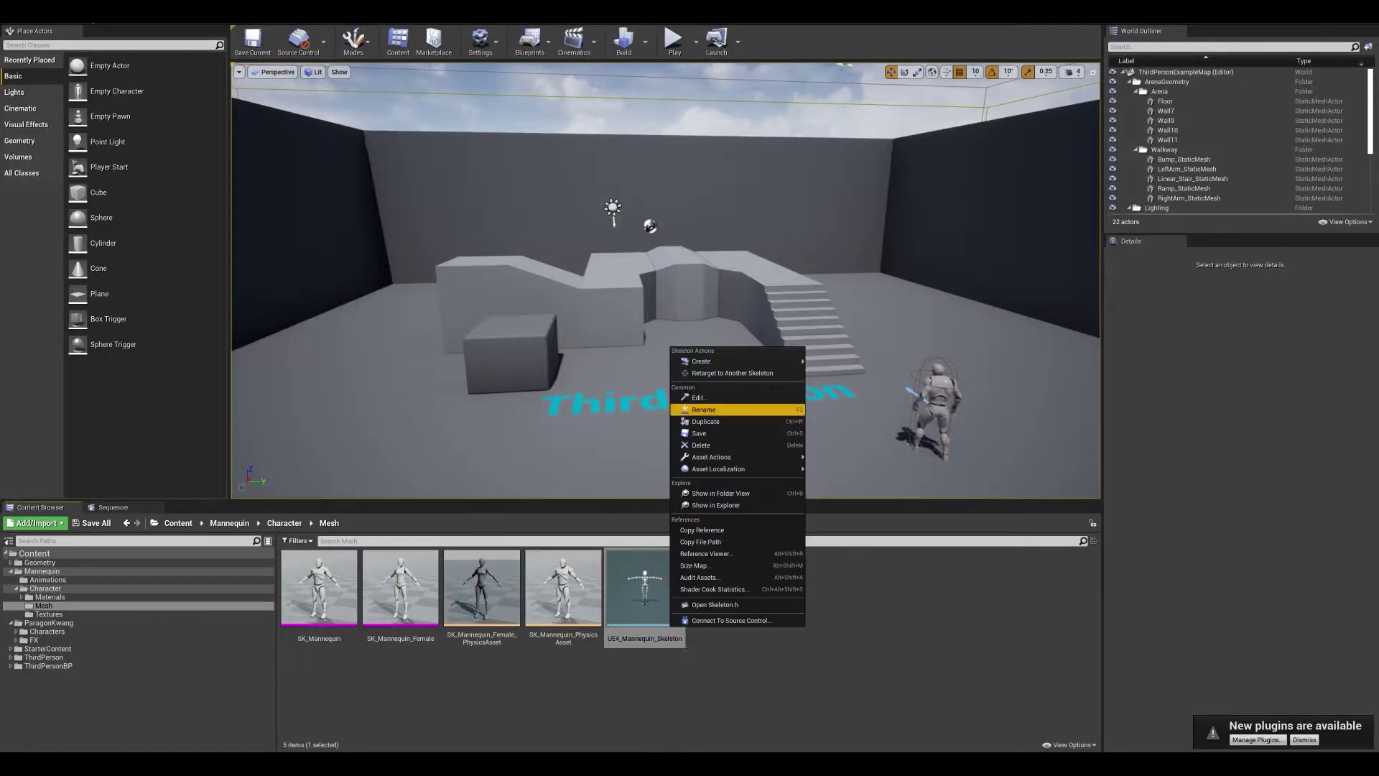
{"action": "mouse_move", "coordinate": [700, 363]}
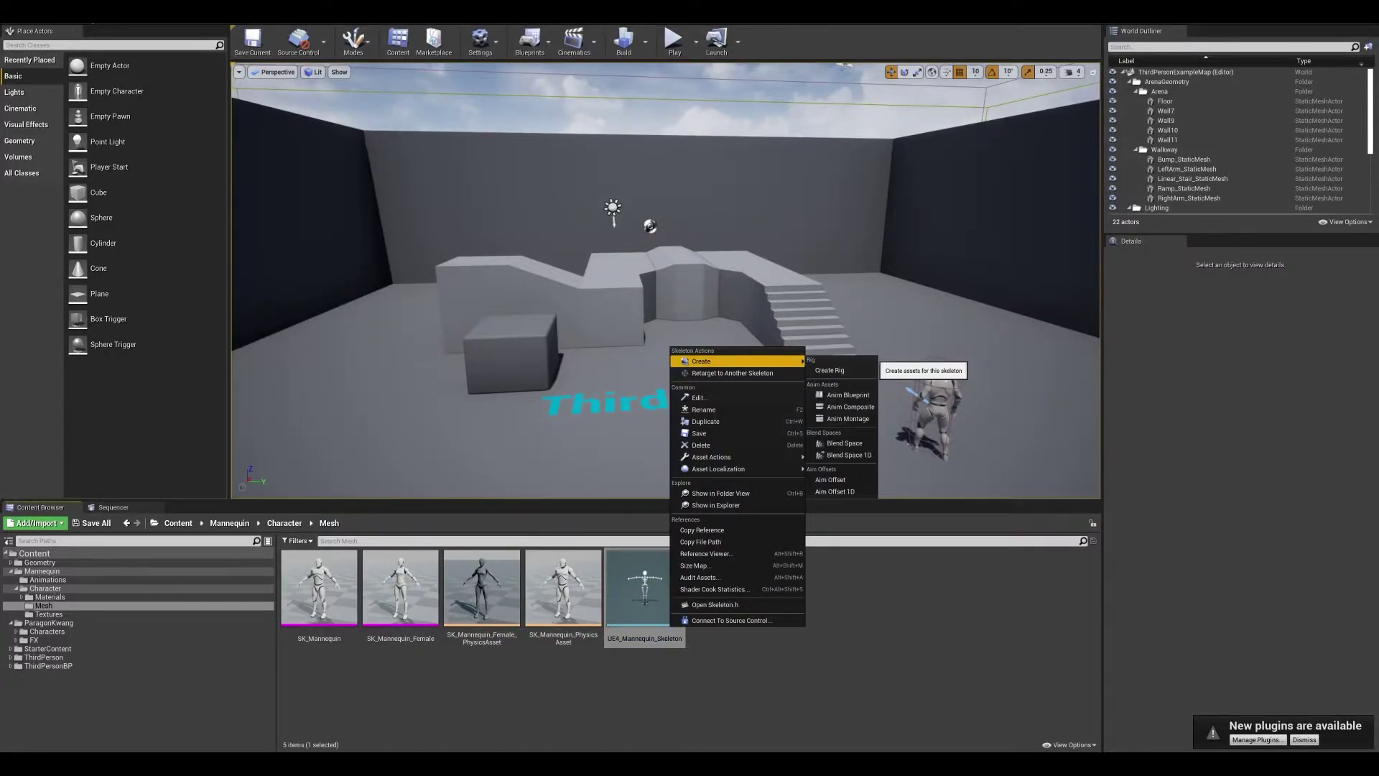
{"action": "left_click", "coordinate": [830, 370]}
{"action": "left_click", "coordinate": [713, 508]}
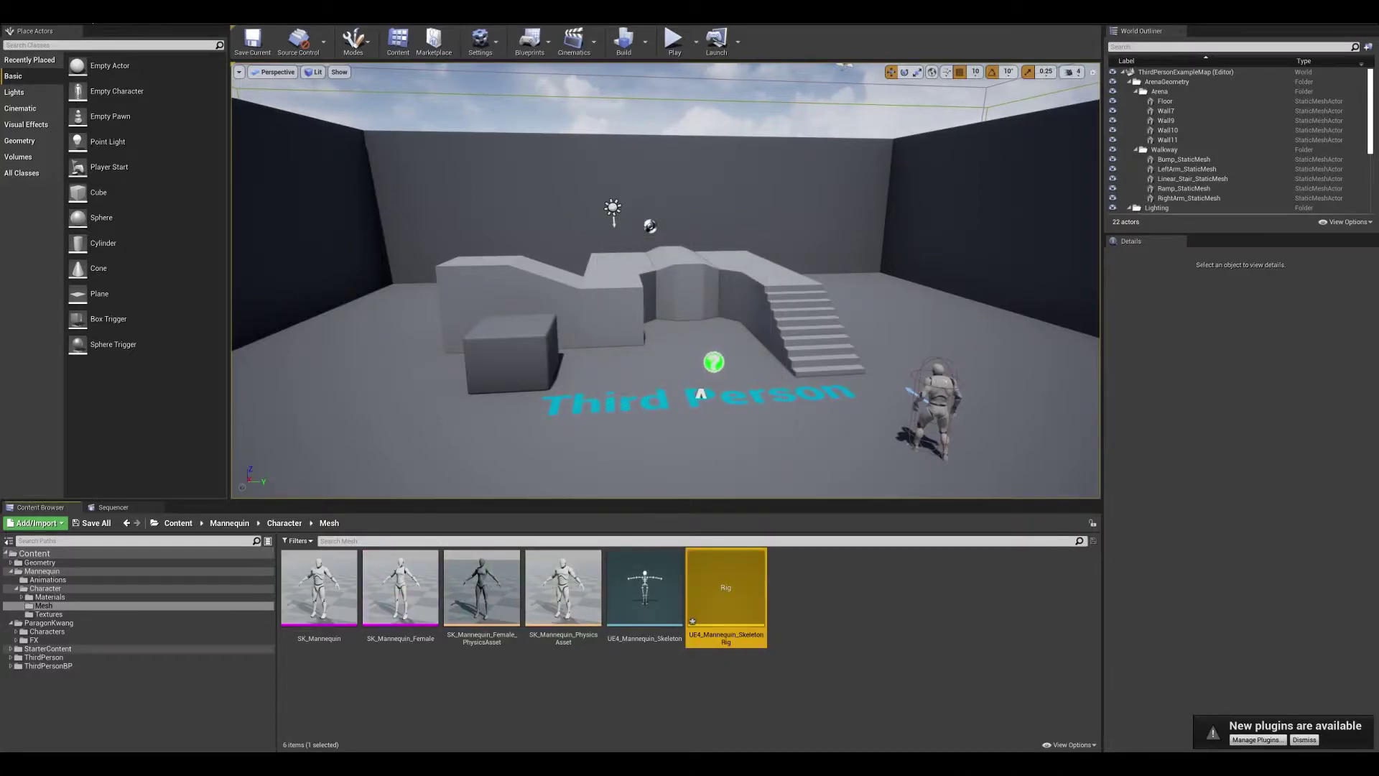
- Open Kwang_Skeleton from ParagonKwang/Characters/Heroes/Kwang/Meshes, set its retarget rig to UE4_Mannequin_SkeletonRig, and close its editor
{"action": "left_click", "coordinate": [48, 631]}
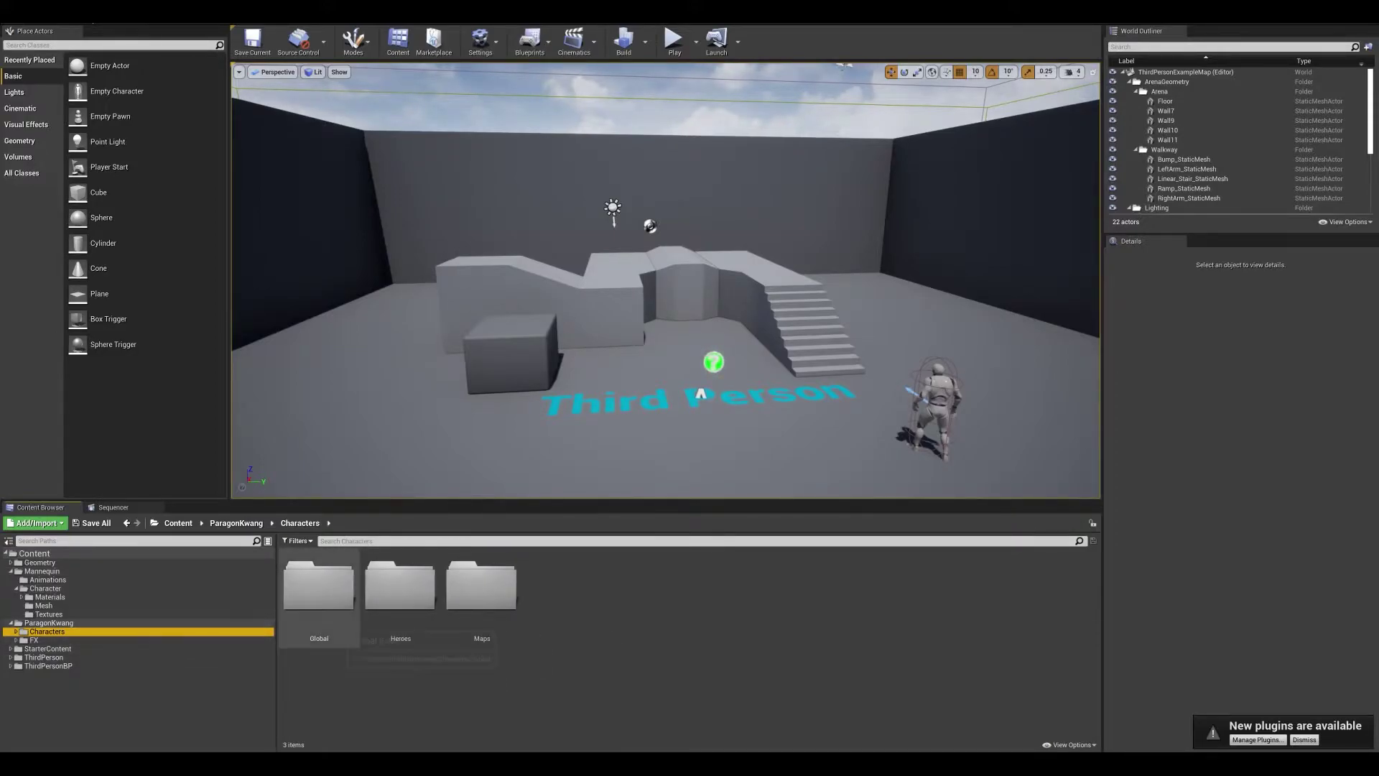
{"action": "double_click", "coordinate": [400, 585]}
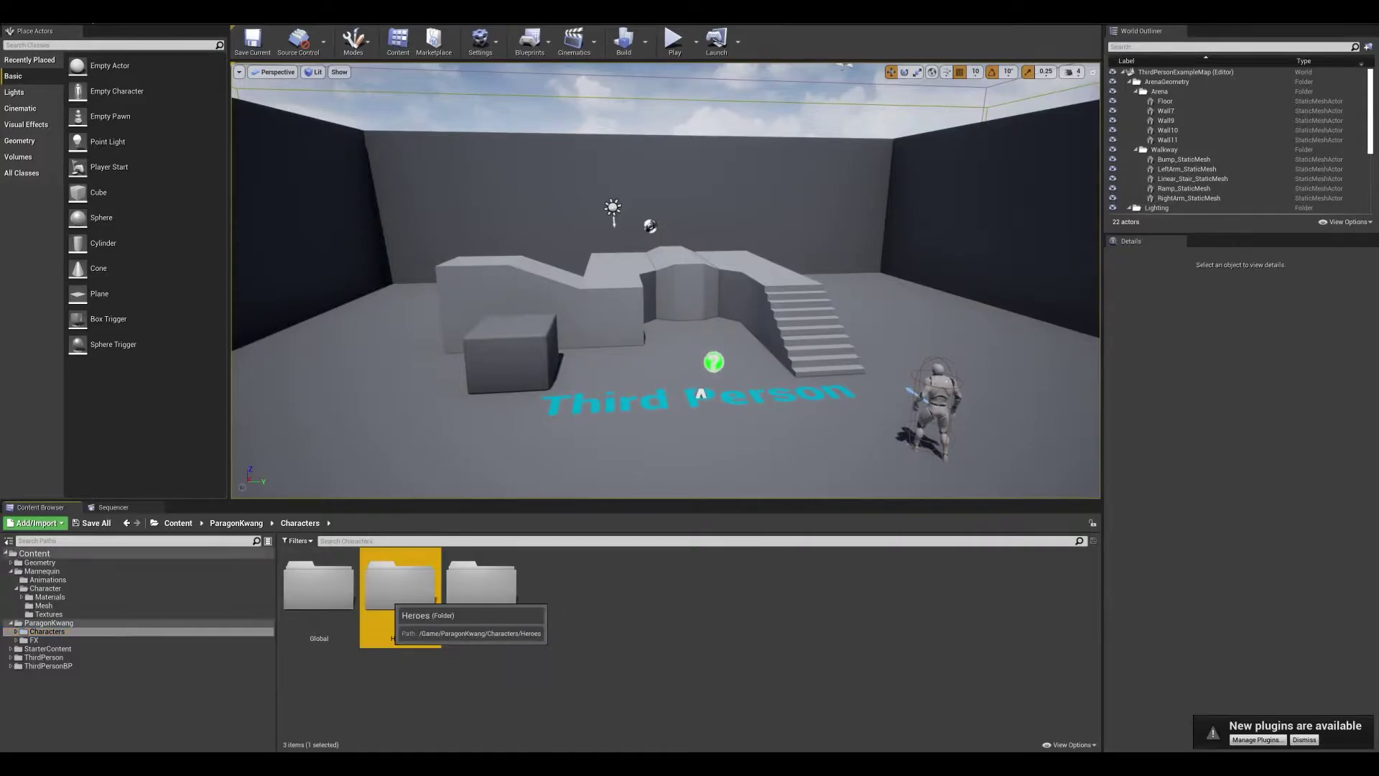
{"action": "double_click", "coordinate": [318, 585]}
{"action": "double_click", "coordinate": [481, 586]}
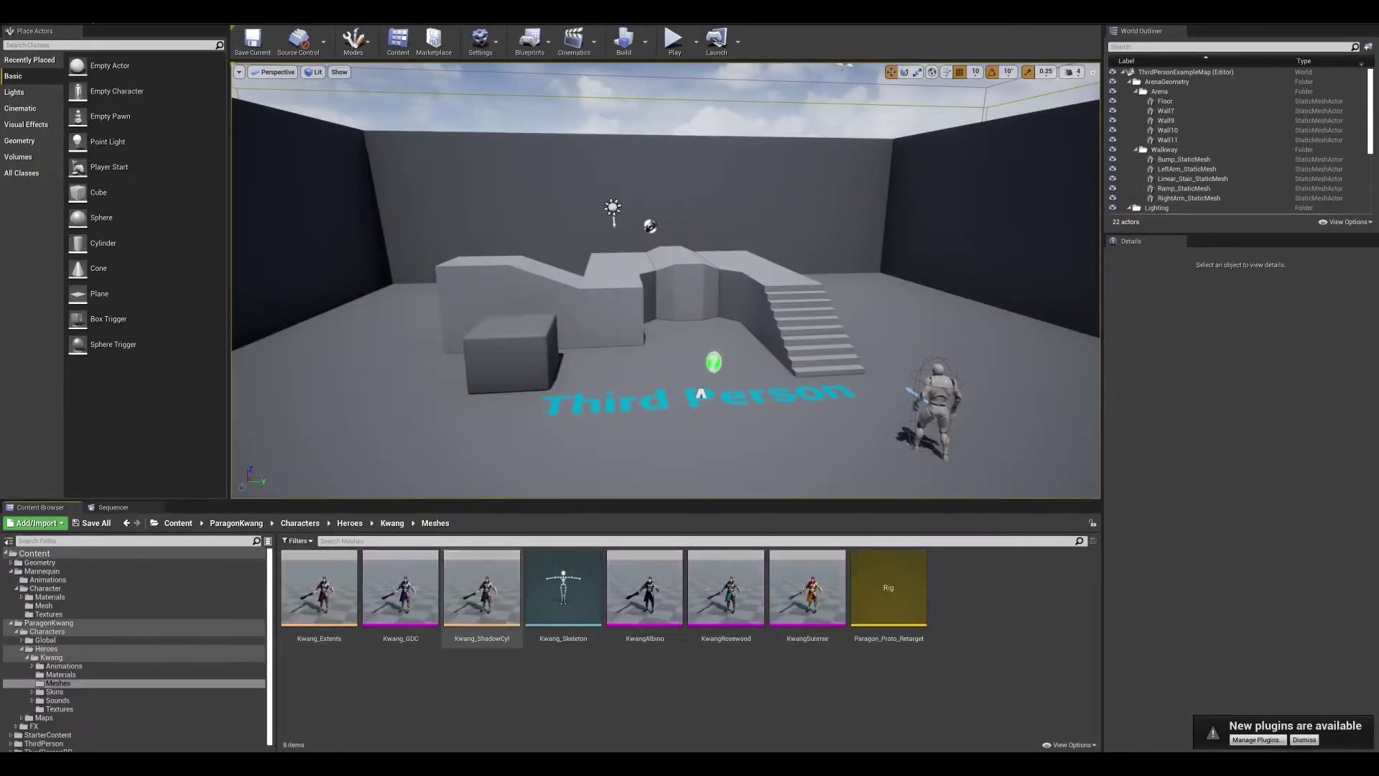
{"action": "double_click", "coordinate": [564, 585]}
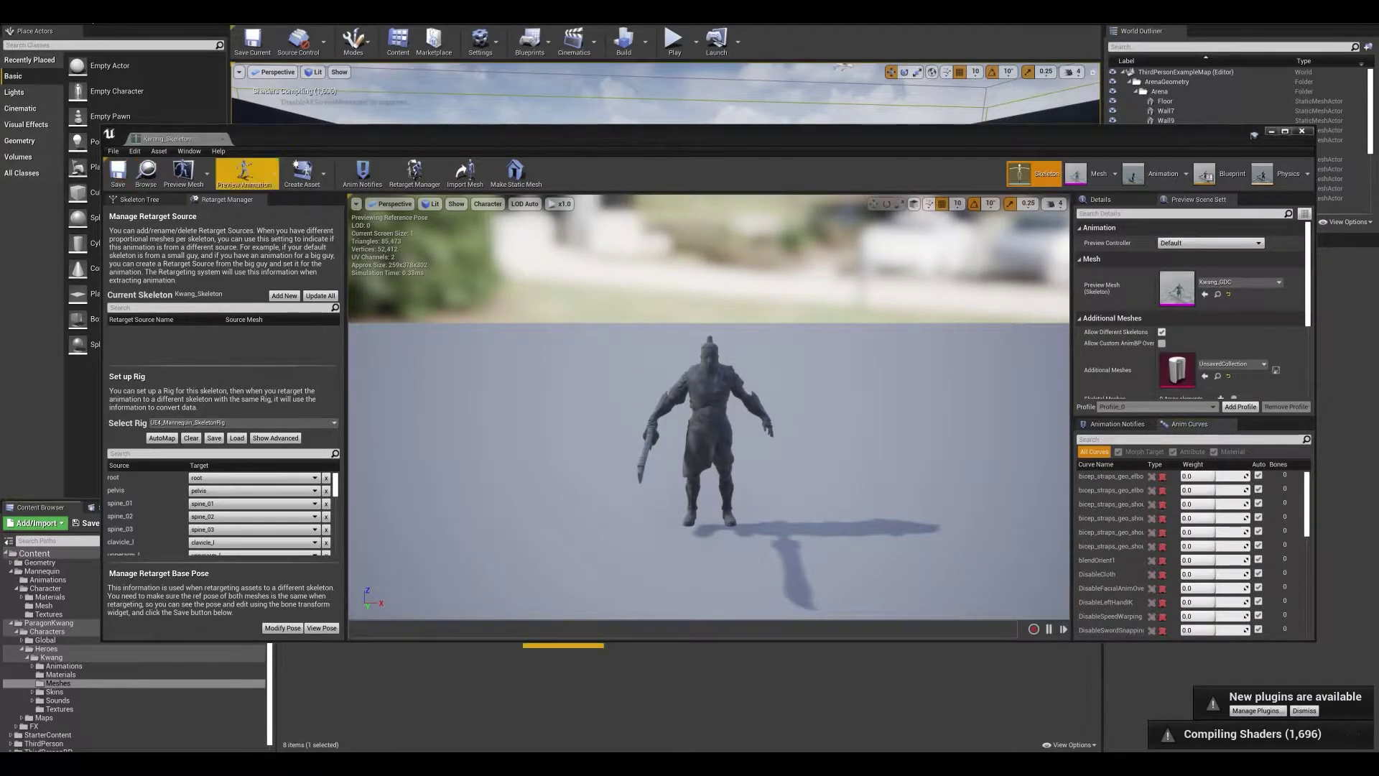
{"action": "left_click", "coordinate": [1302, 130]}
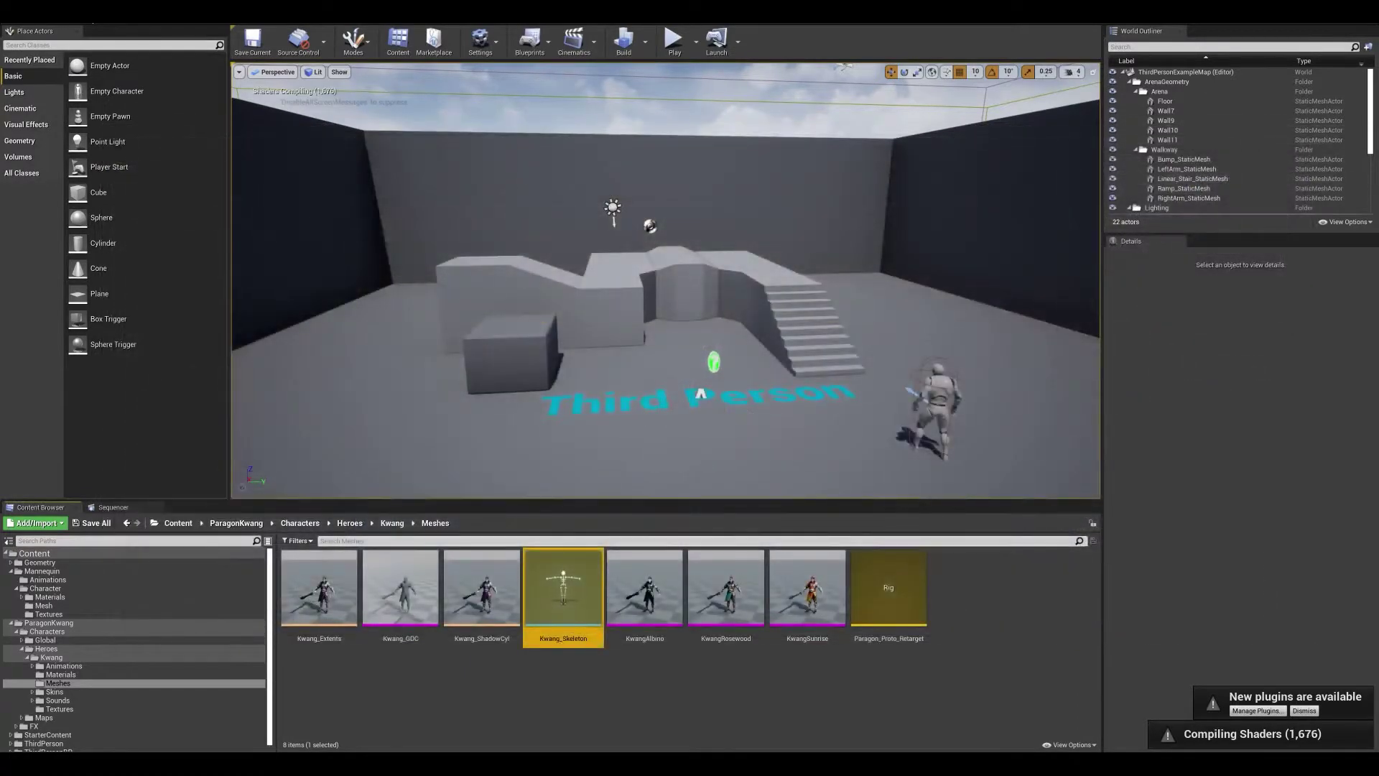
- Search the Kwang Animations folder for "rmb"
{"action": "left_click", "coordinate": [64, 666]}
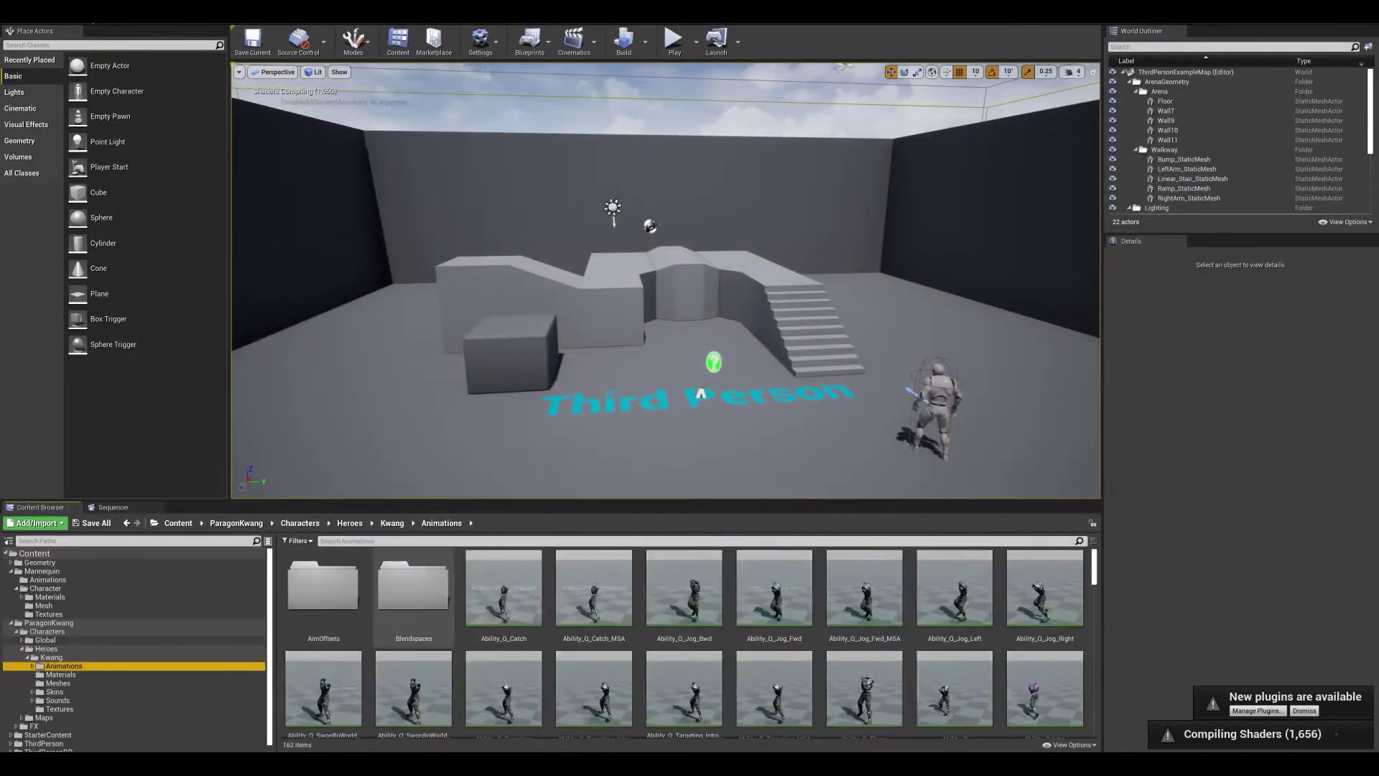
{"action": "left_click", "coordinate": [431, 541]}
{"action": "type", "text": "rmb"}
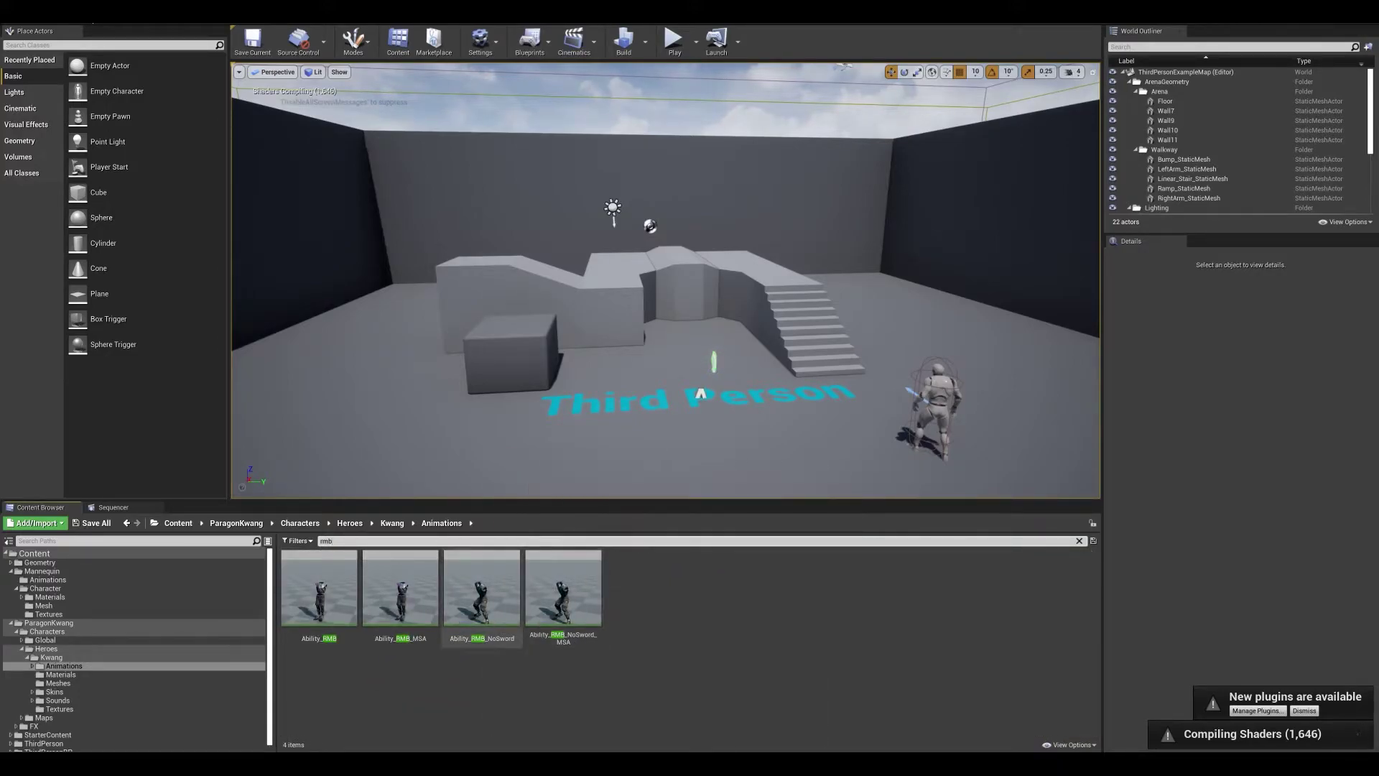
- Duplicate and retarget Ability_RMB_NoSword to UE4_Mannequin_Skeleton with Show Only Compatible Skeletons off, and preview the retargeted animation
{"action": "left_click", "coordinate": [480, 589]}
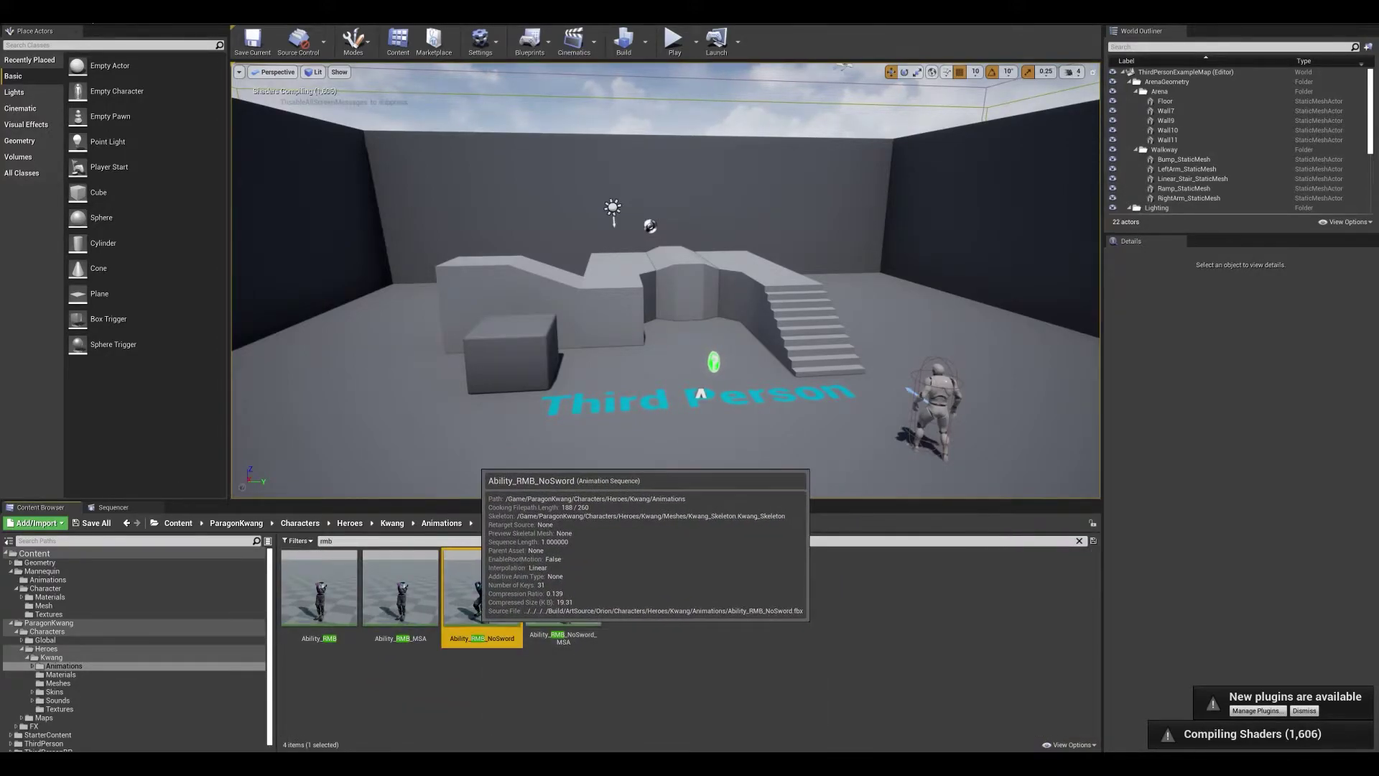
{"action": "right_click", "coordinate": [481, 589]}
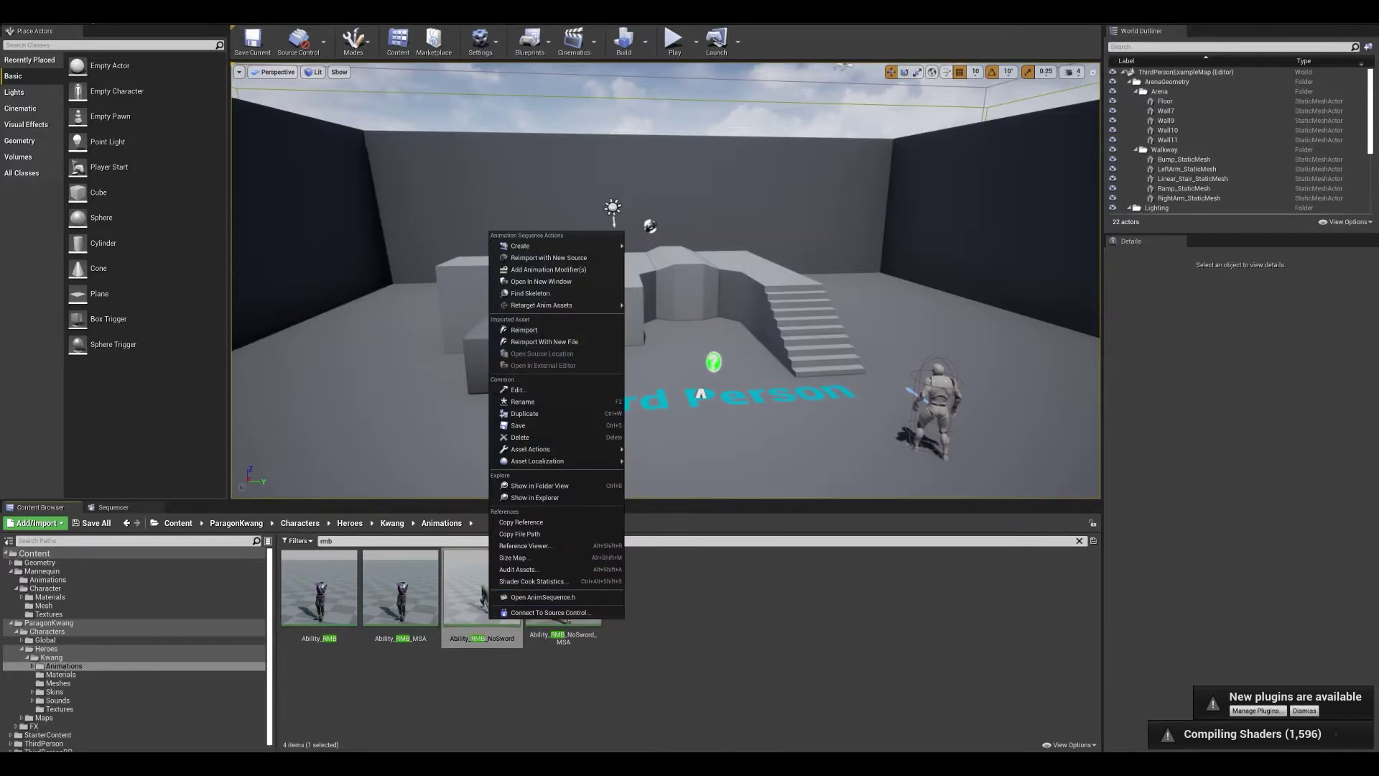
{"action": "mouse_move", "coordinate": [561, 305]}
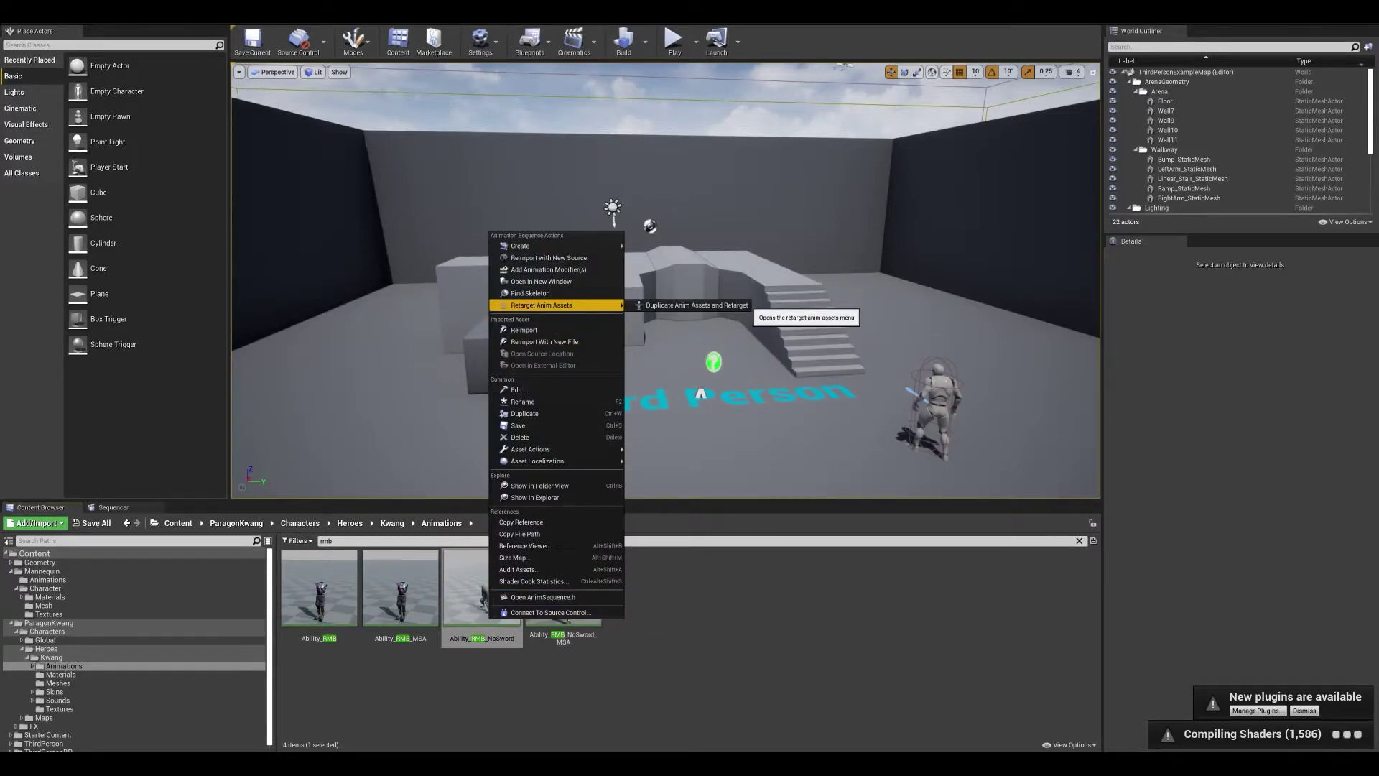
{"action": "left_click", "coordinate": [689, 305]}
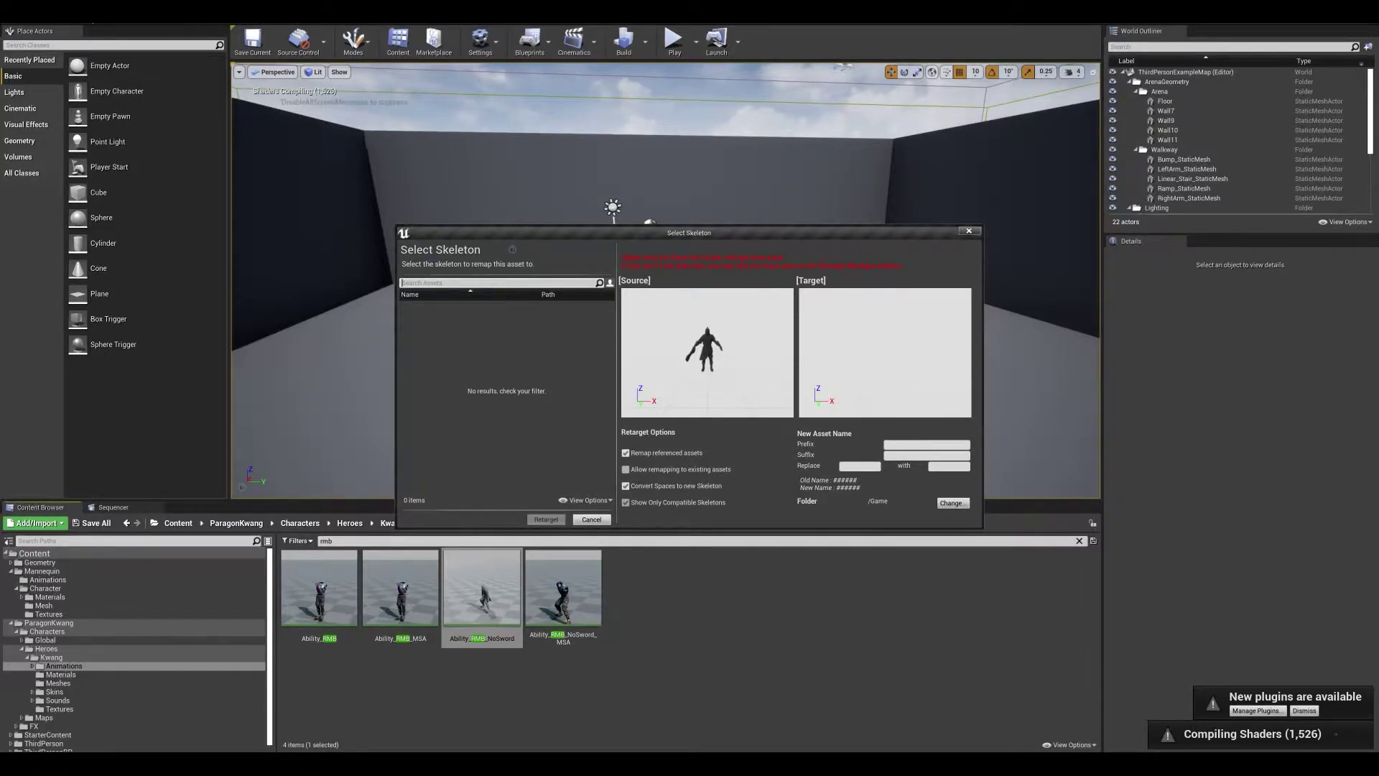
{"action": "left_click", "coordinate": [625, 502]}
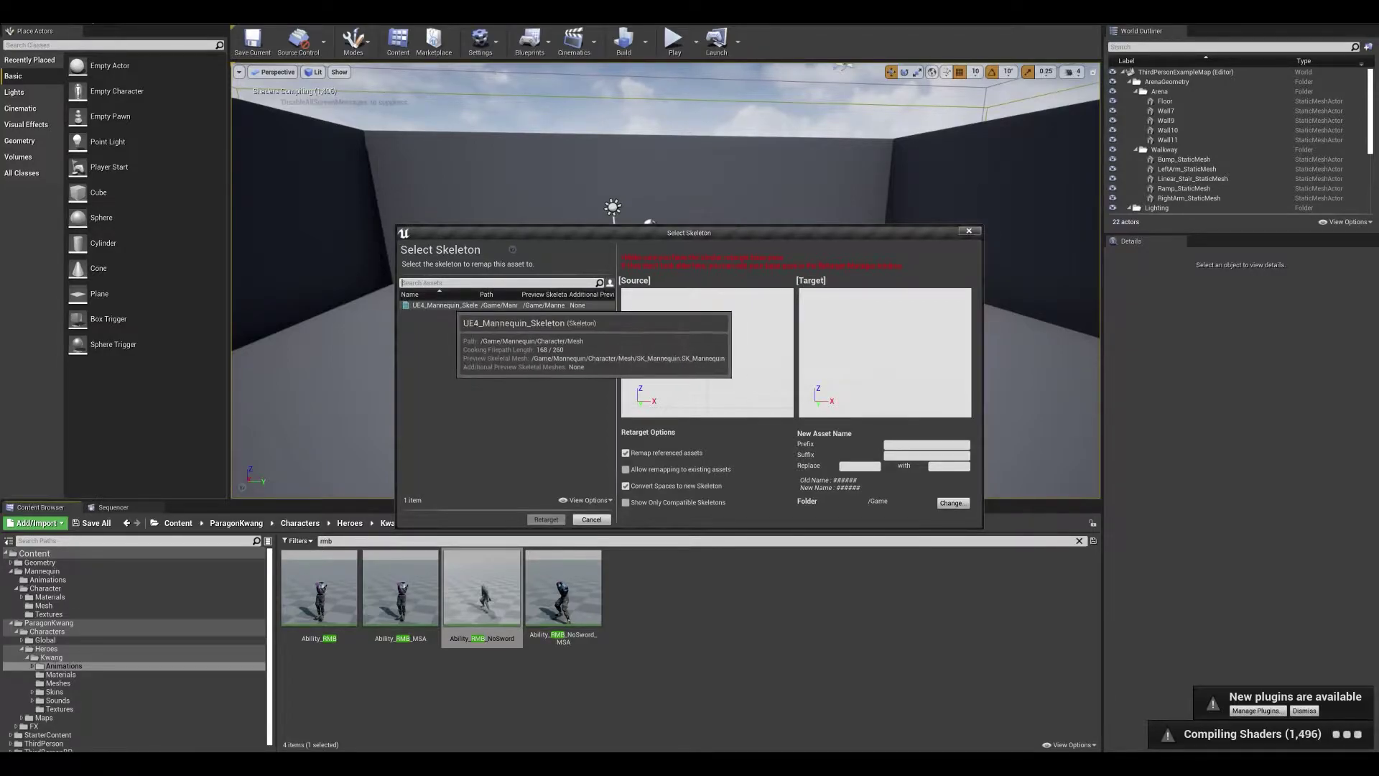
{"action": "left_click", "coordinate": [449, 305]}
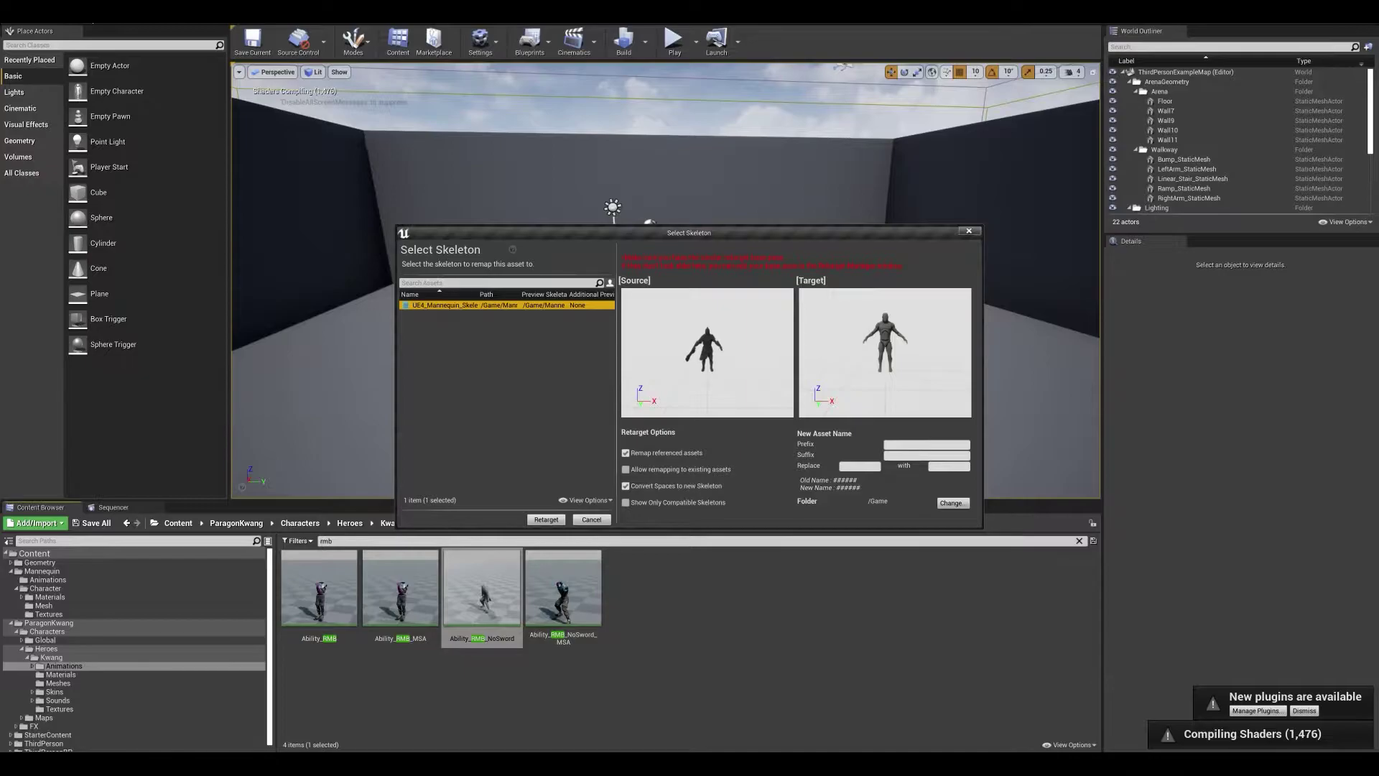
{"action": "left_click", "coordinate": [546, 519]}
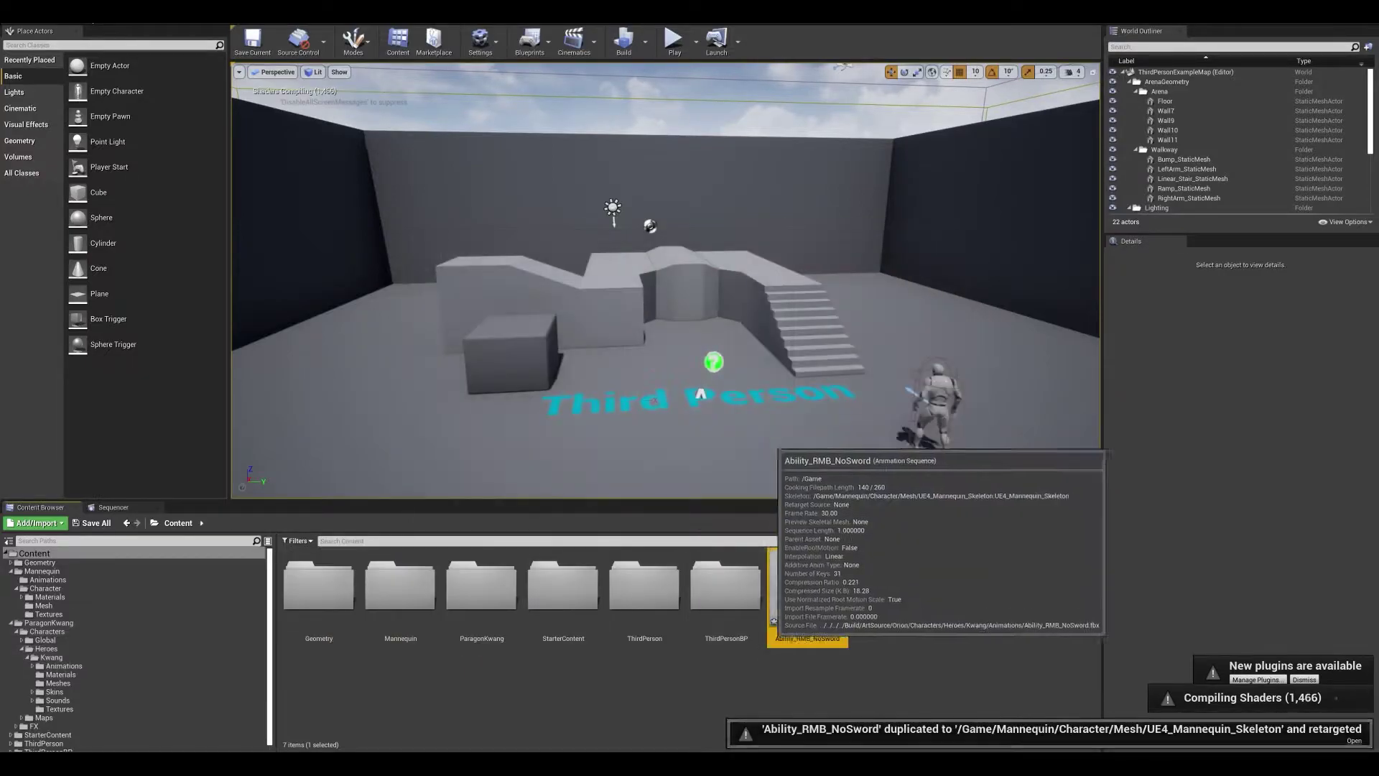
{"action": "double_click", "coordinate": [808, 608]}
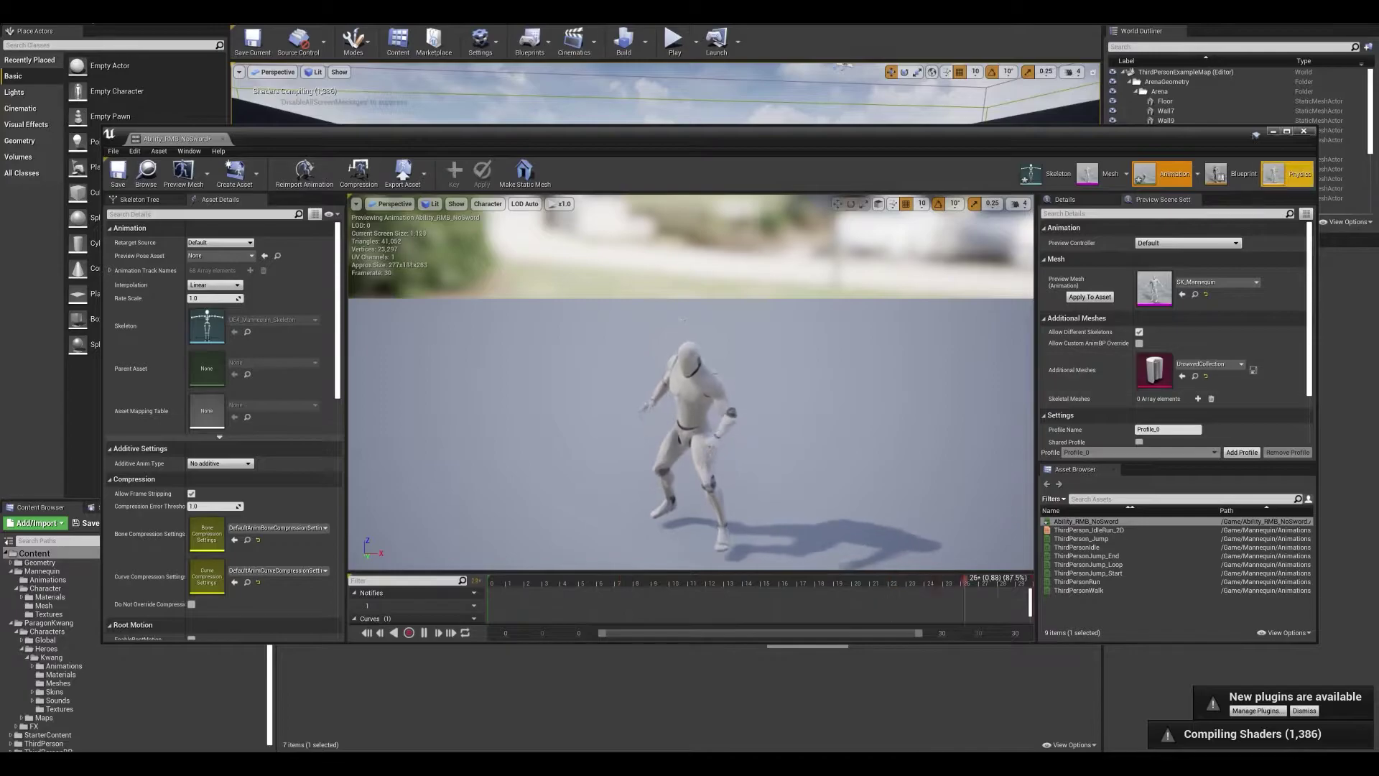
{"action": "left_click", "coordinate": [1304, 132]}
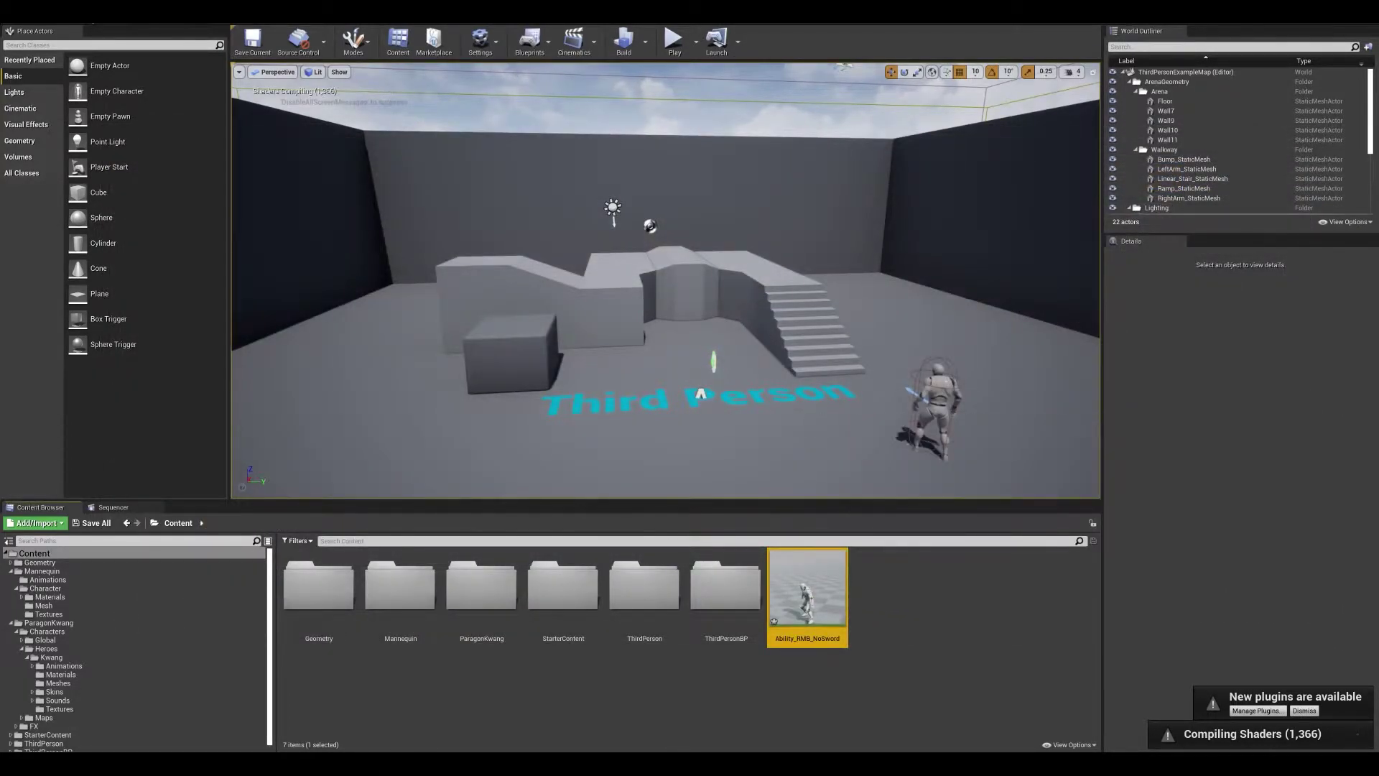
- Export the retargeted Ability_RMB_NoSword animation as an FBX file to the Sample/Animations/Paragon folder with the default FBX export options
{"action": "right_click", "coordinate": [810, 603]}
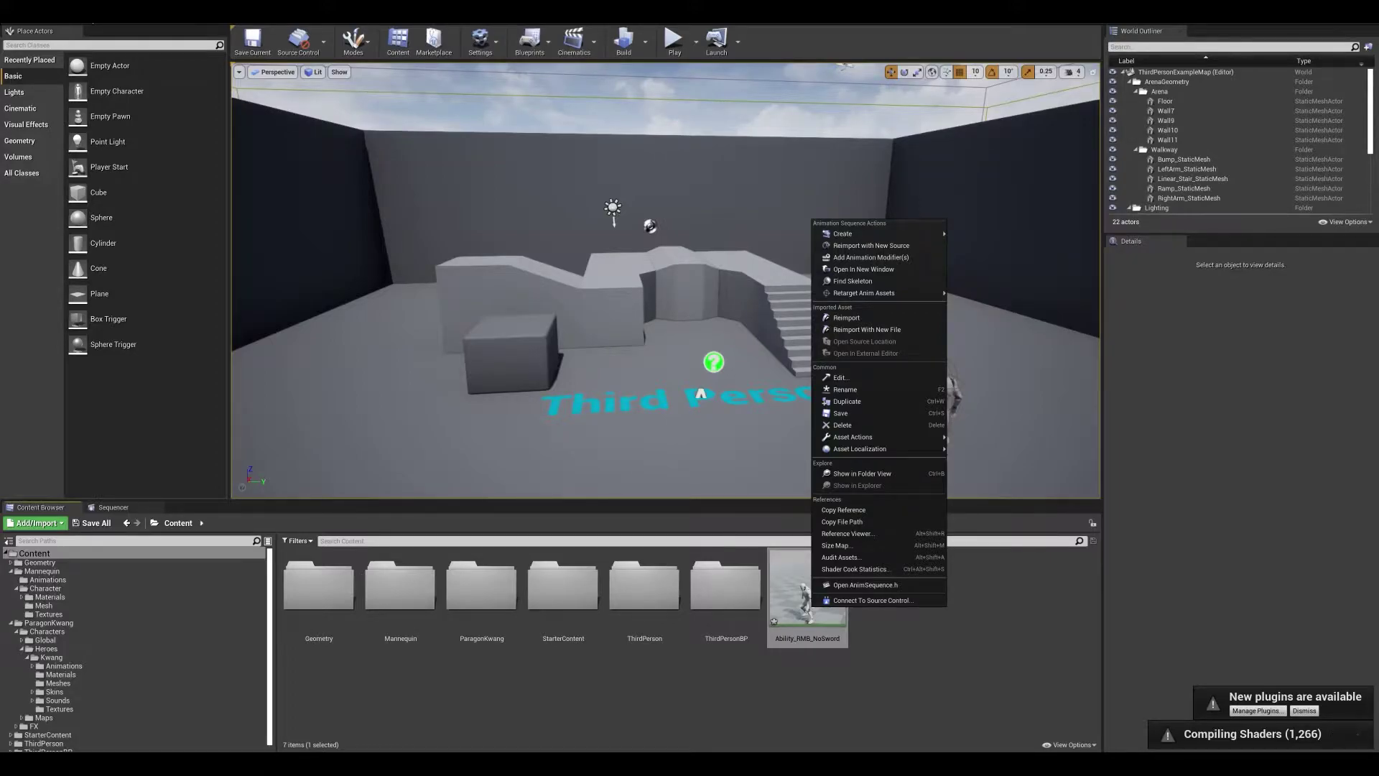
{"action": "mouse_move", "coordinate": [855, 437]}
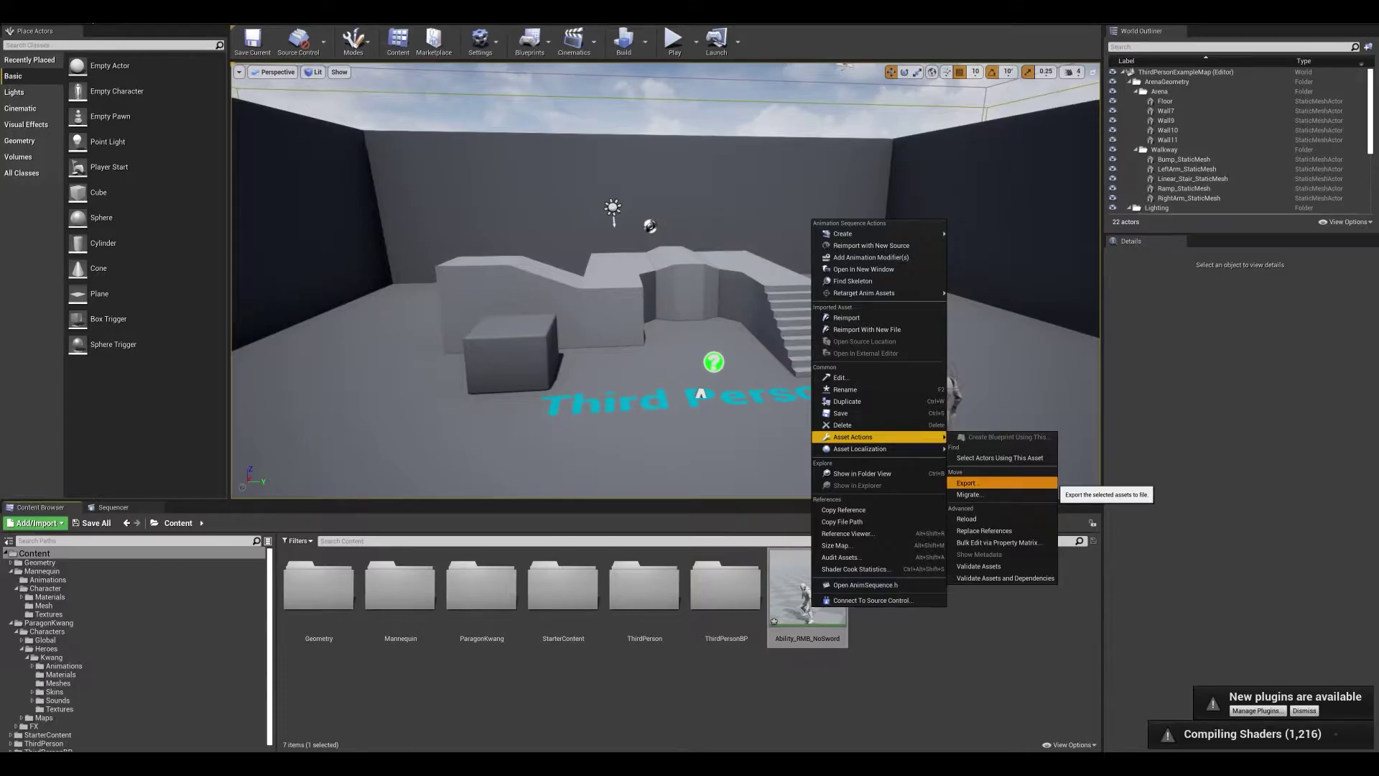
{"action": "left_click", "coordinate": [967, 482]}
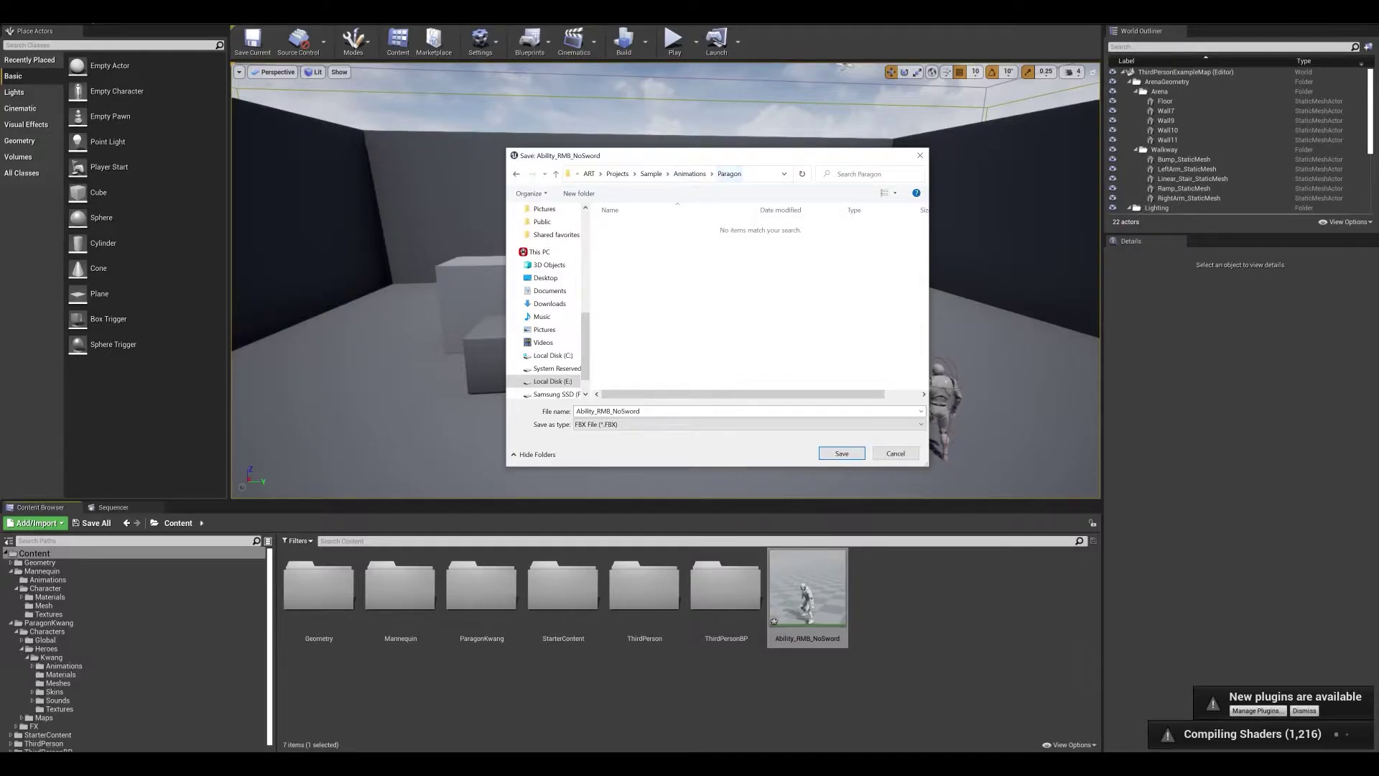
{"action": "key", "text": "Return"}
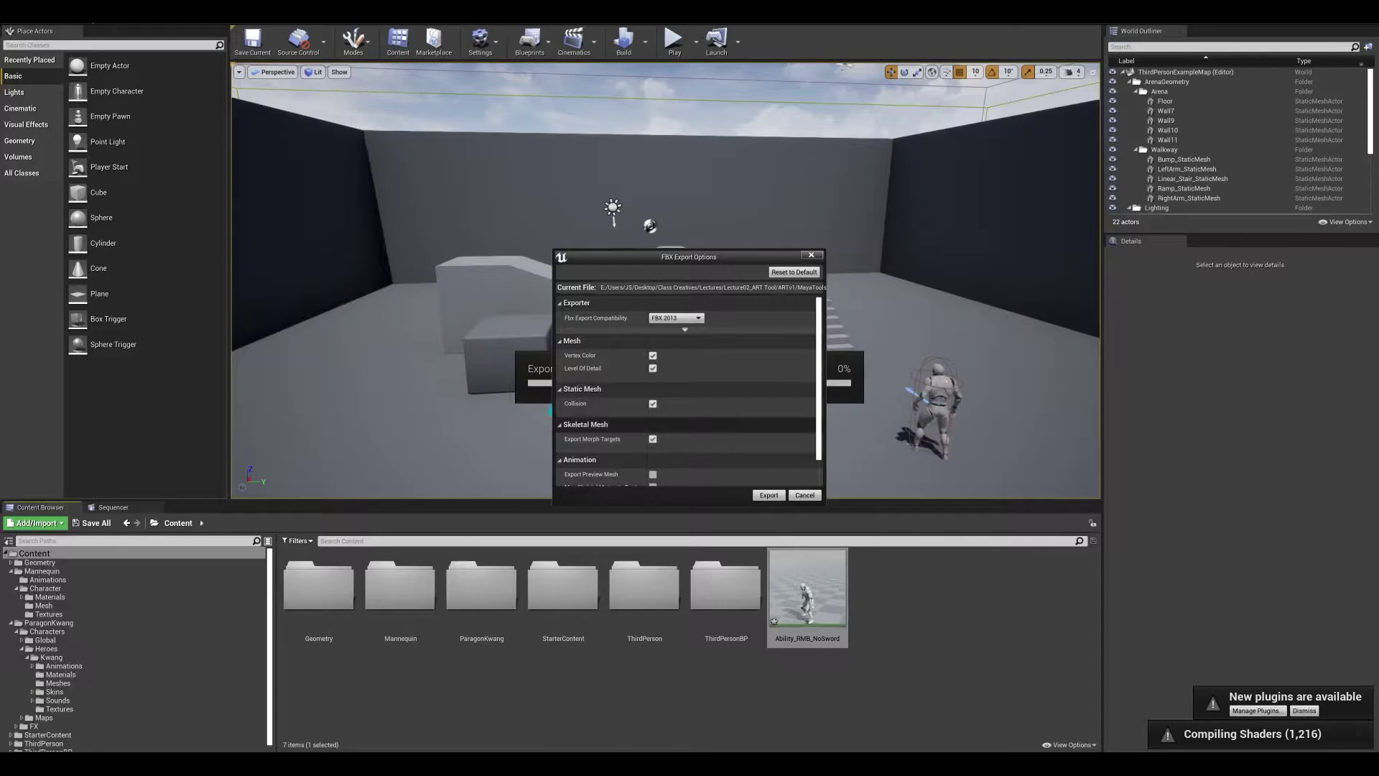
{"action": "scroll", "coordinate": [688, 391], "scroll_direction": "down", "scroll_amount": 1}
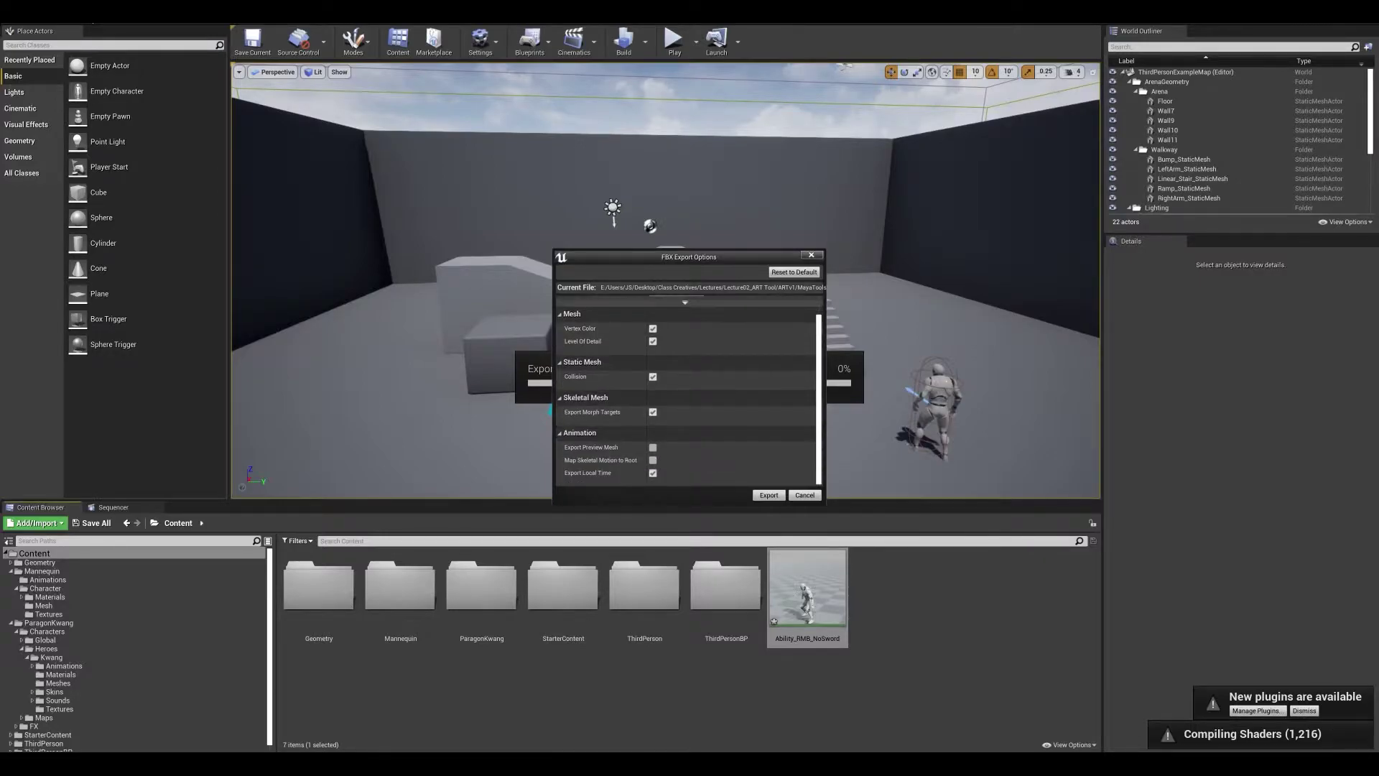
{"action": "left_click", "coordinate": [768, 495]}
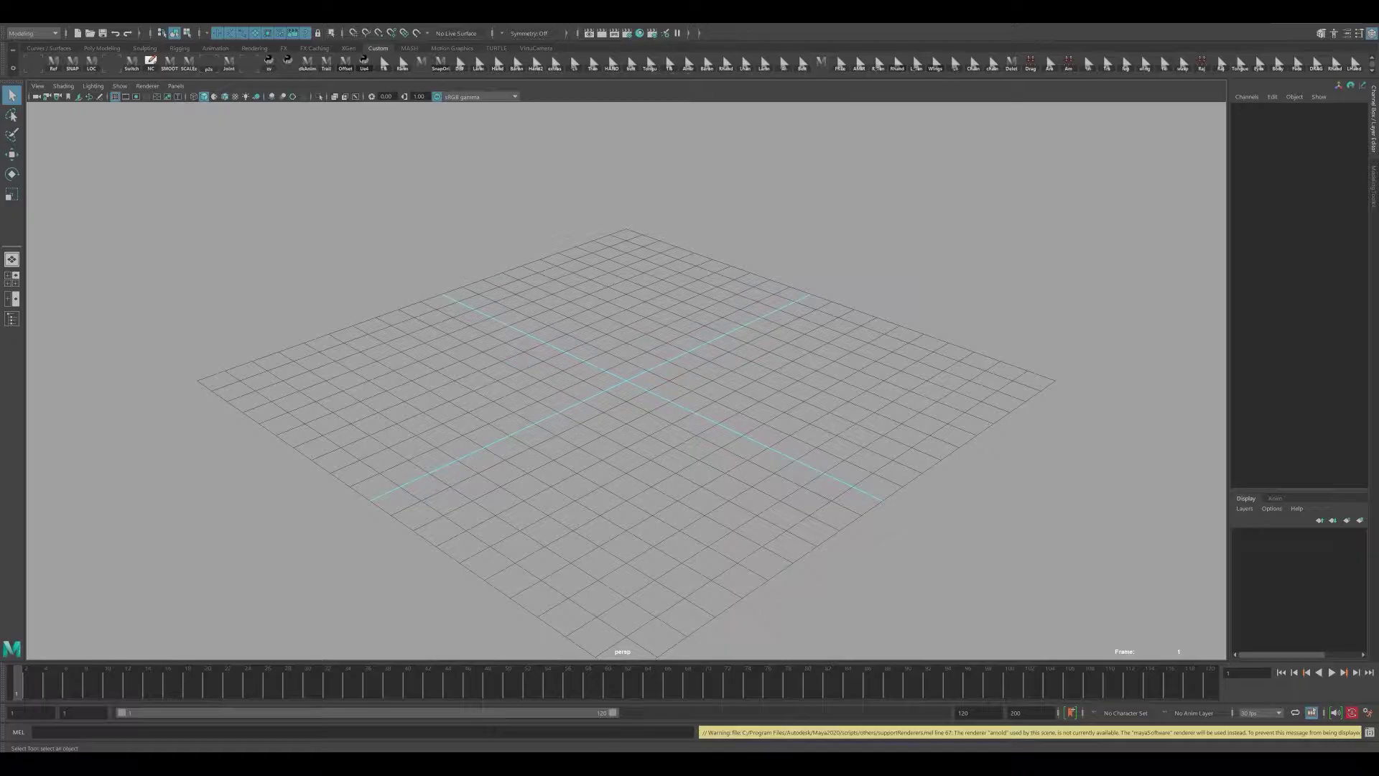
- Switch to Maya and add the Mannequin character from the Sample project to the scene for animation
{"action": "left_click", "coordinate": [492, 20]}
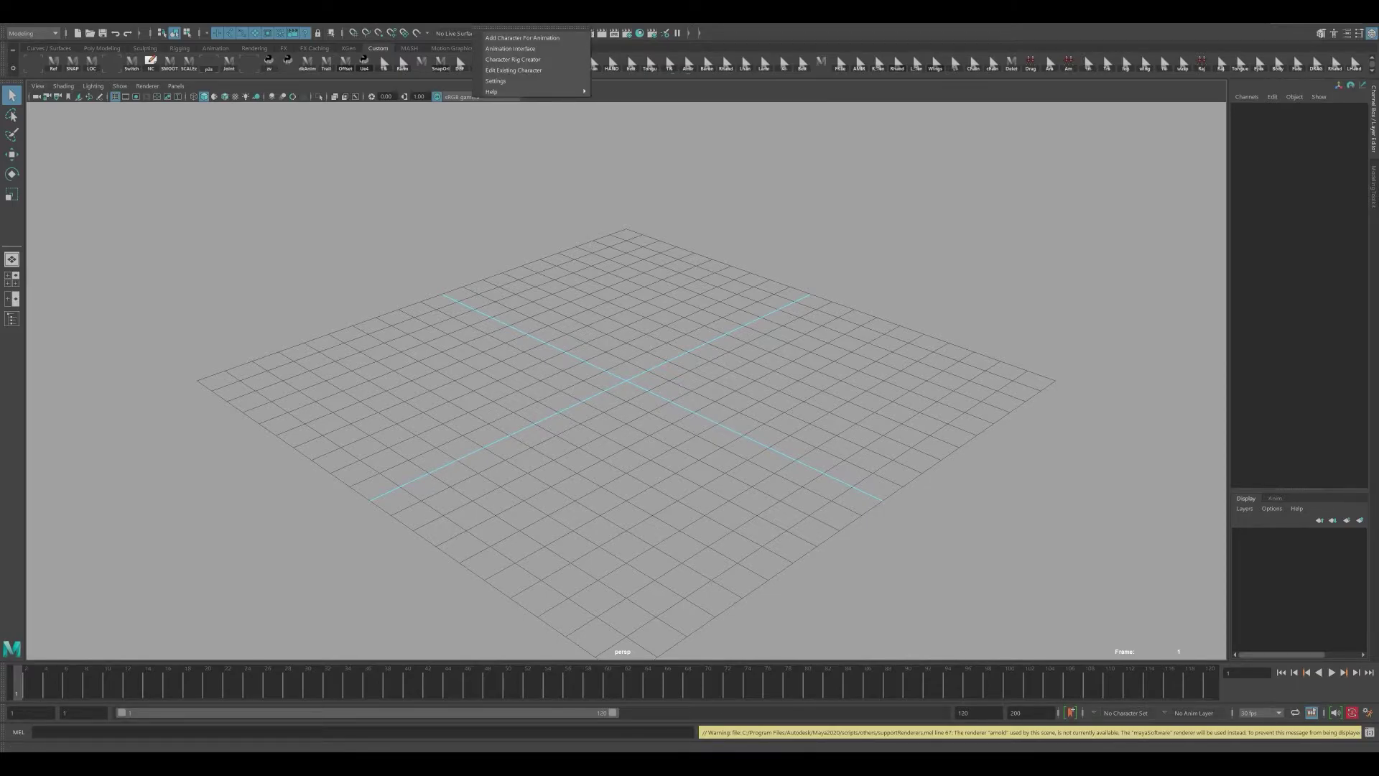
{"action": "left_click", "coordinate": [522, 38]}
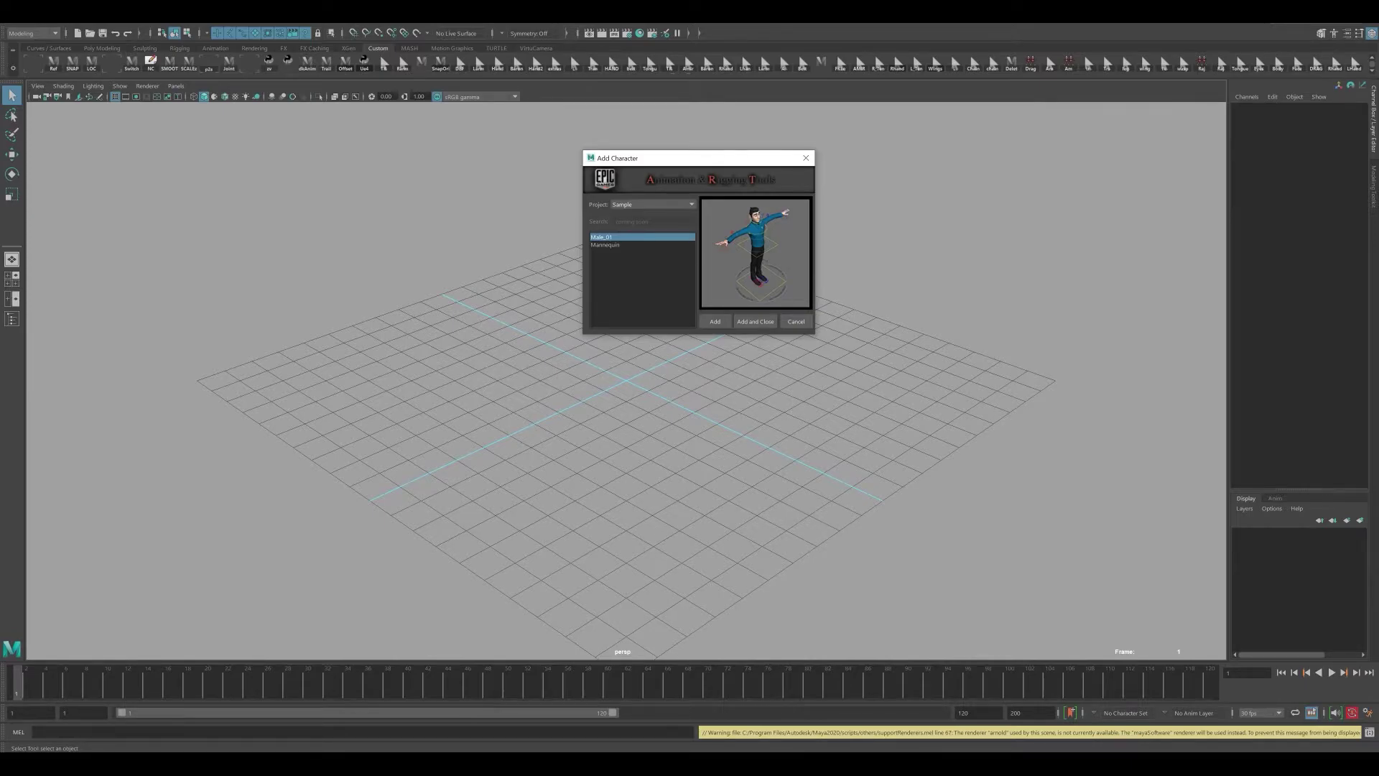
{"action": "left_click", "coordinate": [606, 245]}
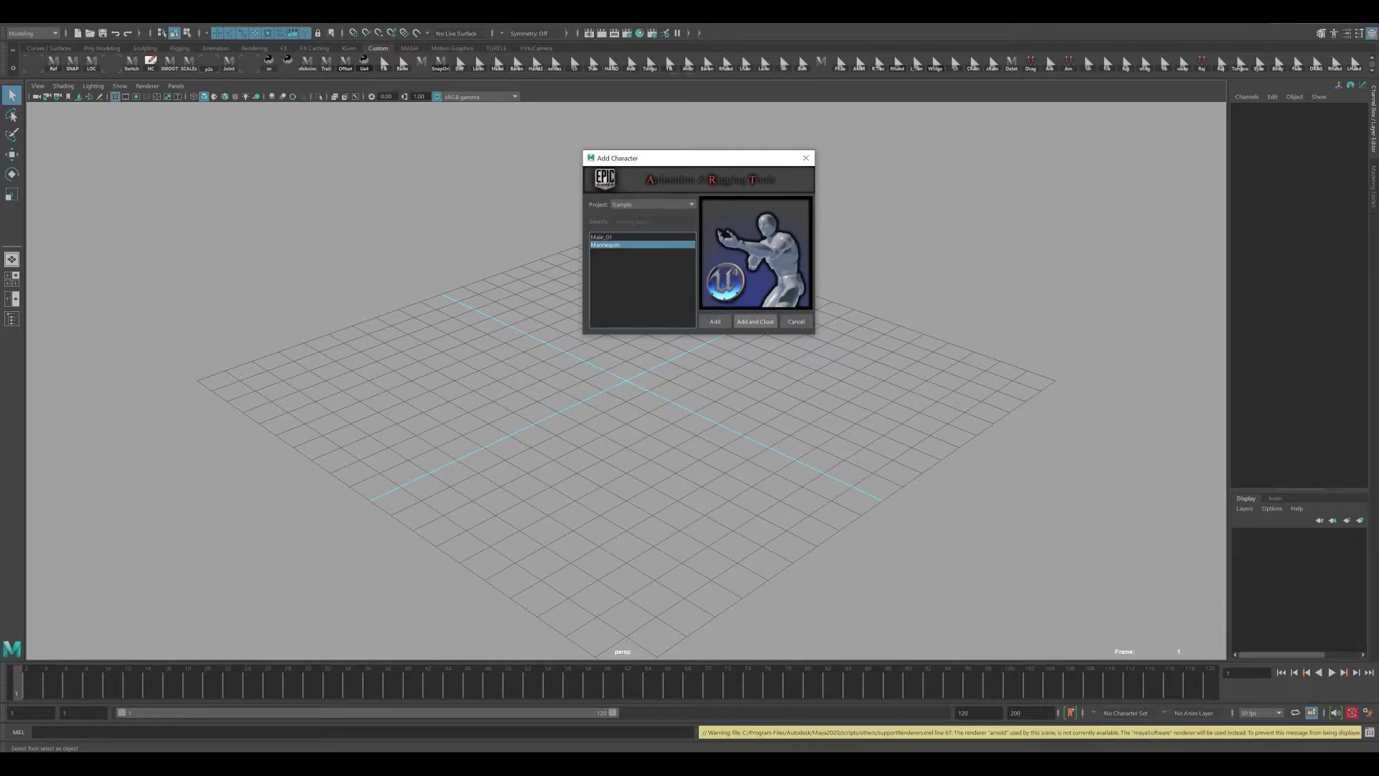
{"action": "left_click", "coordinate": [755, 321]}
- Import the Ability_RMB_NoSword FBX as mocap onto the Mannequin rig with the IK import method and no root motion, closing the import window
{"action": "left_click_drag", "start_coordinate": [646, 402], "coordinate": [539, 396], "text": "alt"}
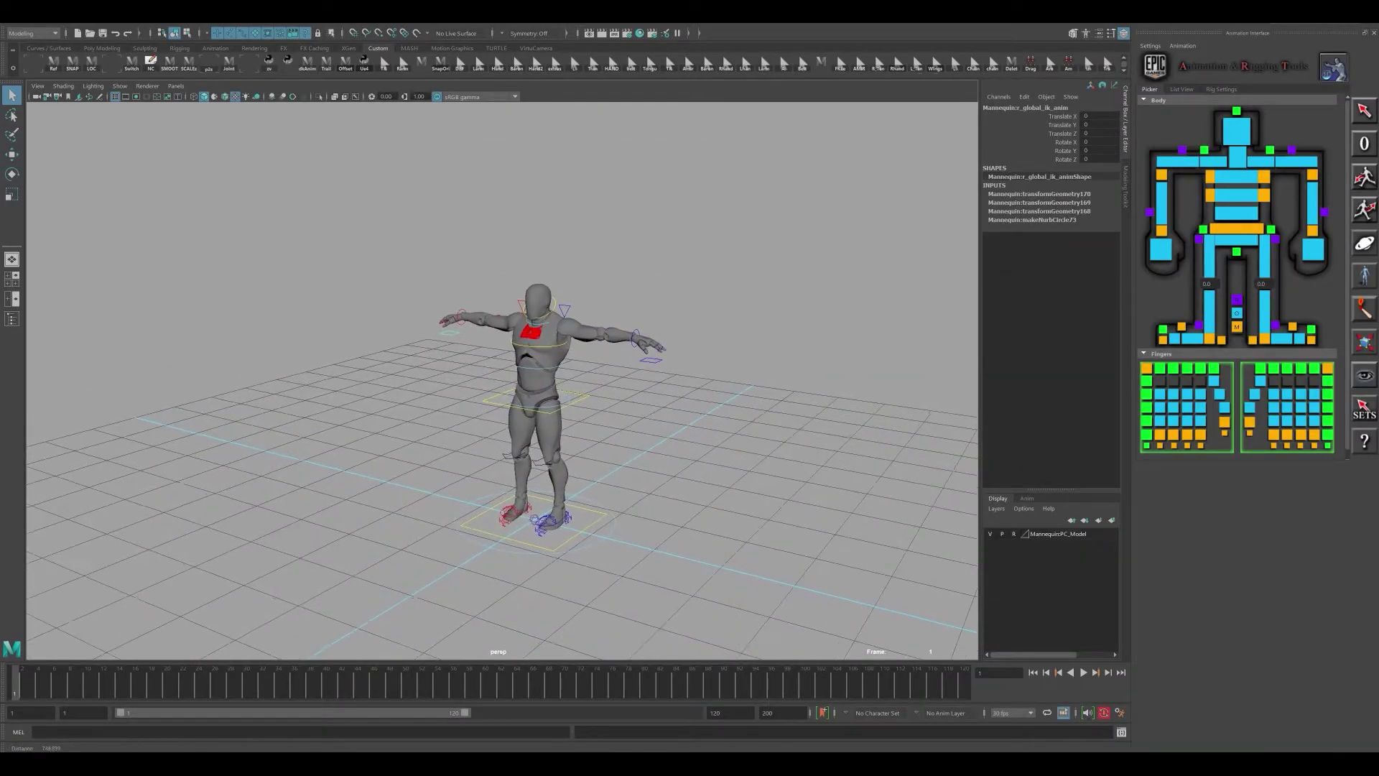
{"action": "middle_click_drag", "start_coordinate": [538, 395], "coordinate": [515, 382], "text": "alt"}
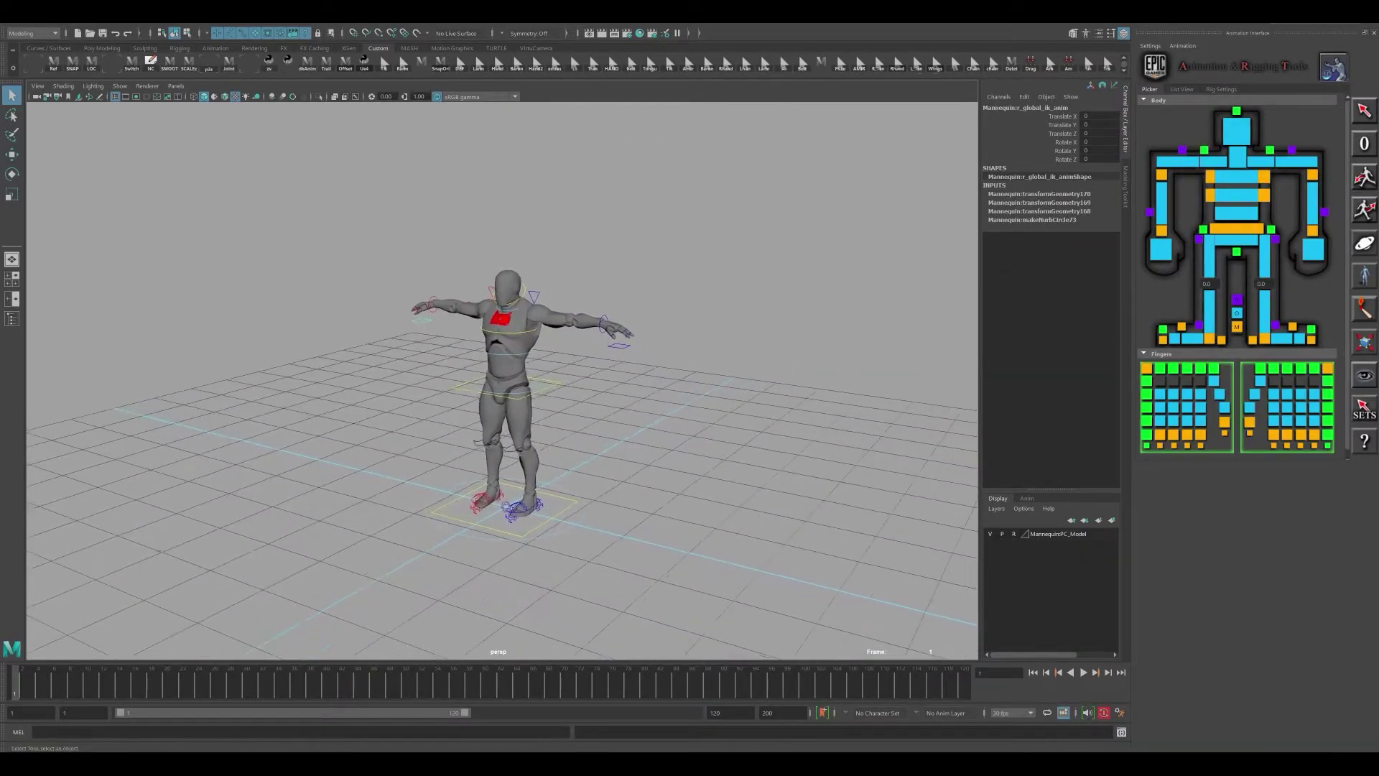
{"action": "right_click_drag", "start_coordinate": [514, 383], "coordinate": [532, 383], "text": "alt"}
{"action": "left_click_drag", "start_coordinate": [531, 382], "coordinate": [561, 377], "text": "alt"}
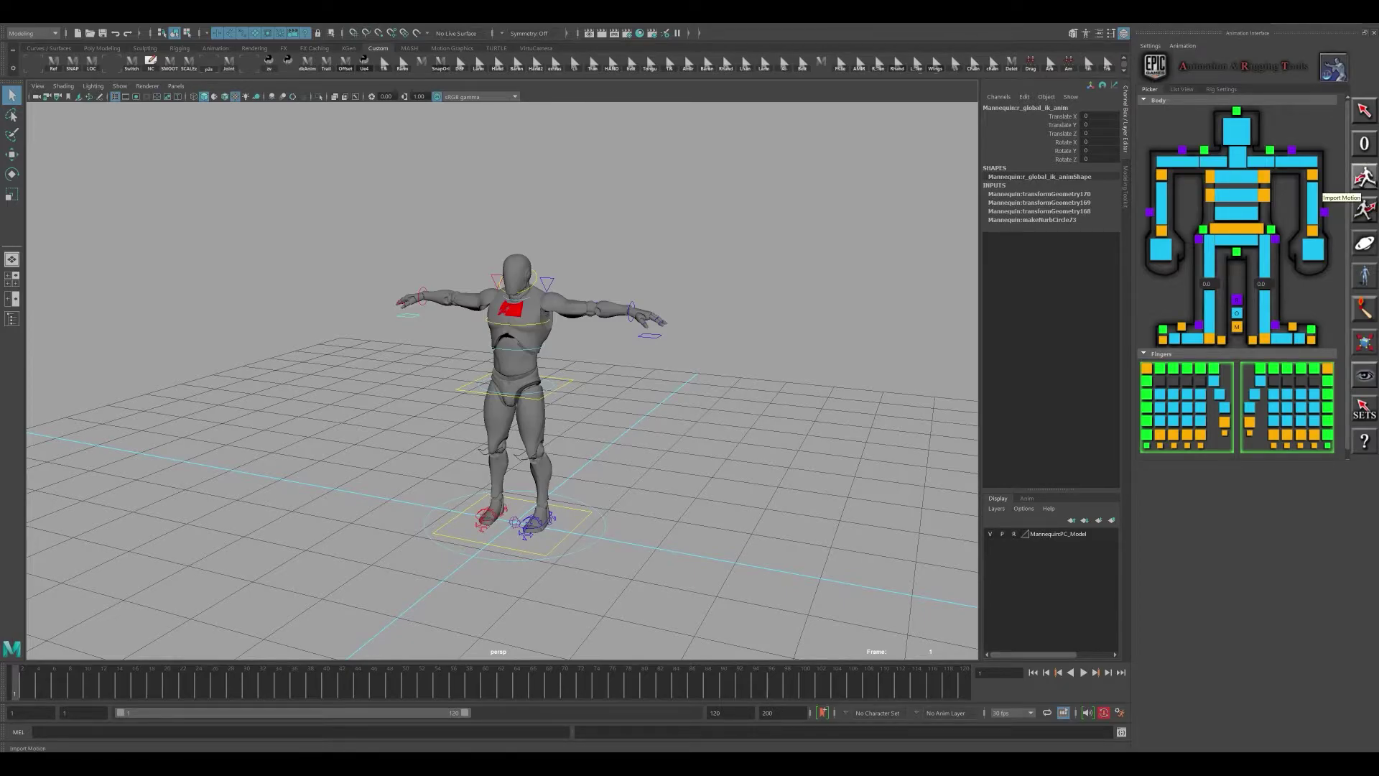
{"action": "left_click", "coordinate": [1364, 177]}
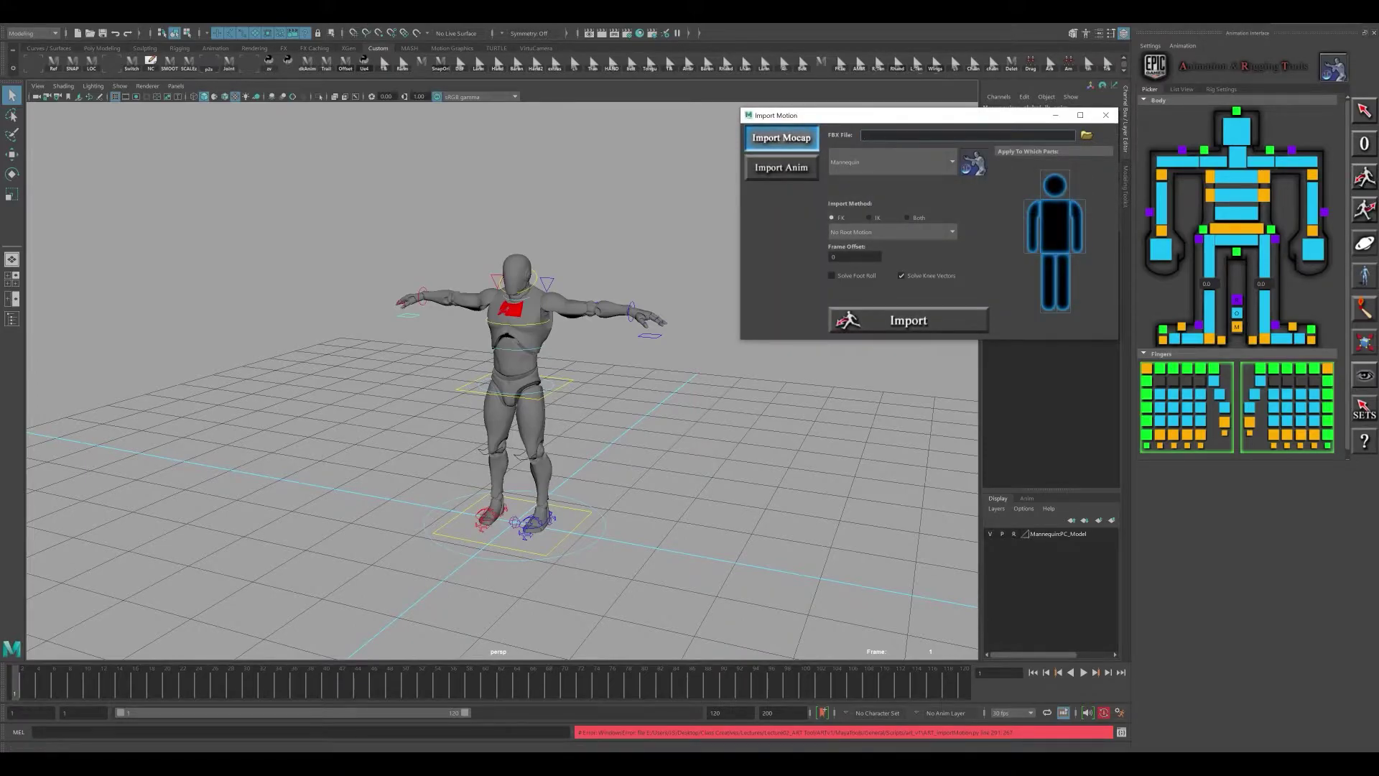
{"action": "left_click_drag", "start_coordinate": [839, 117], "coordinate": [567, 158]}
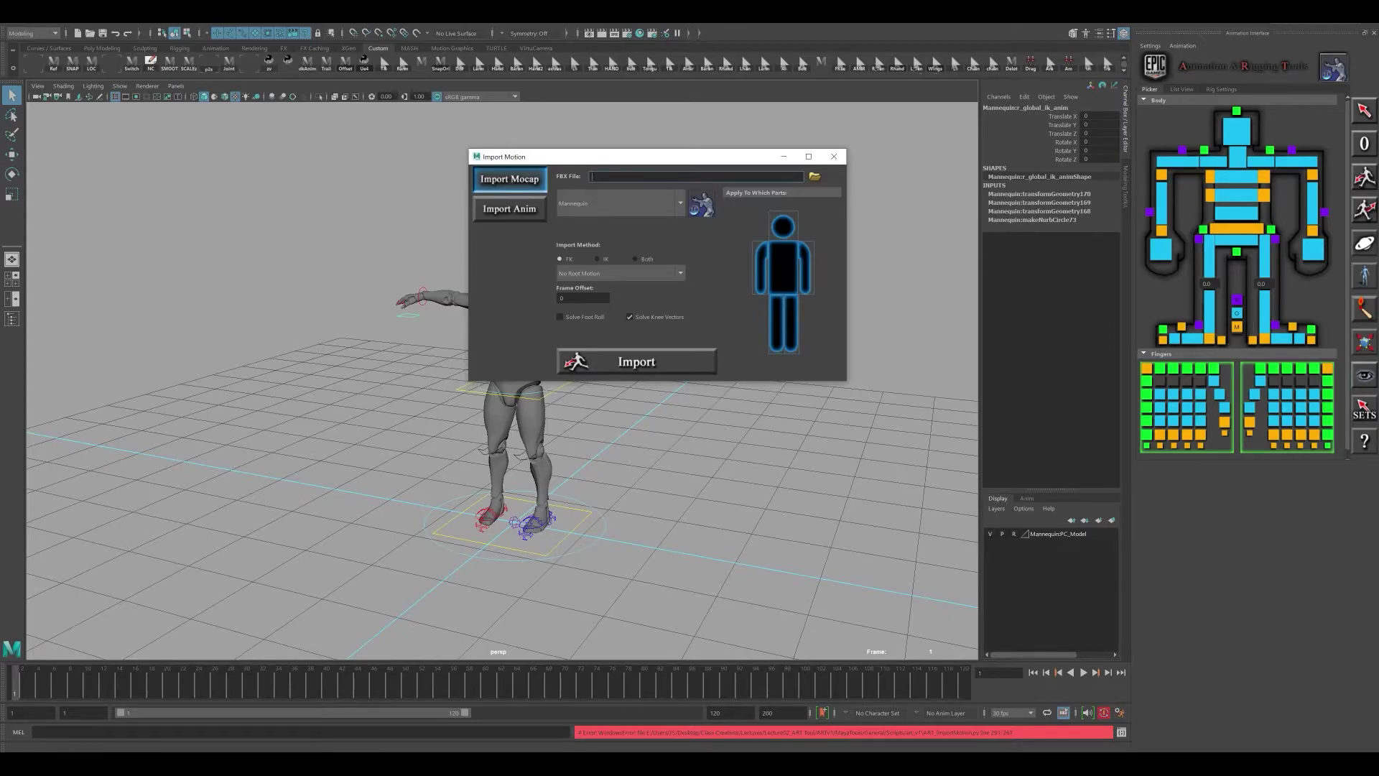
{"action": "left_click", "coordinate": [815, 177]}
{"action": "double_click", "coordinate": [596, 151]}
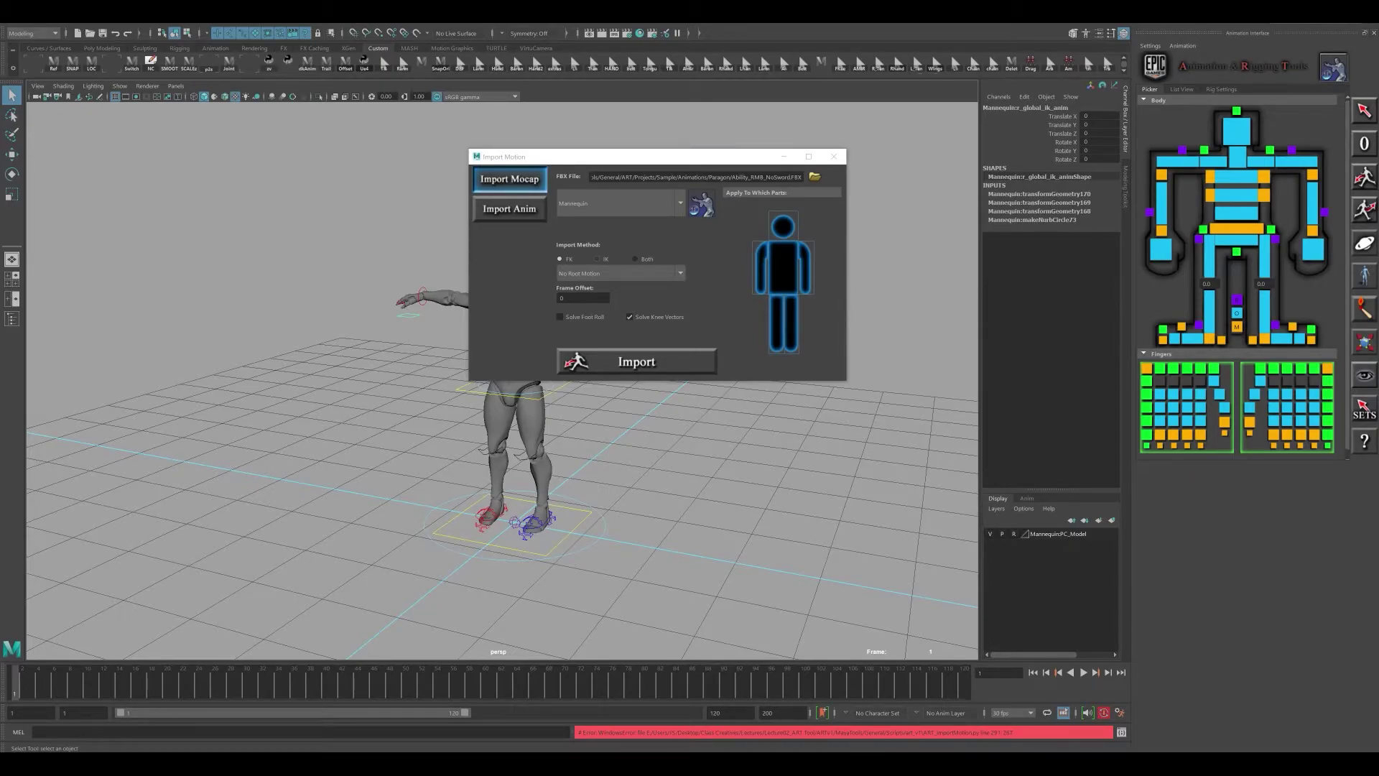
{"action": "left_click_drag", "start_coordinate": [643, 159], "coordinate": [841, 138]}
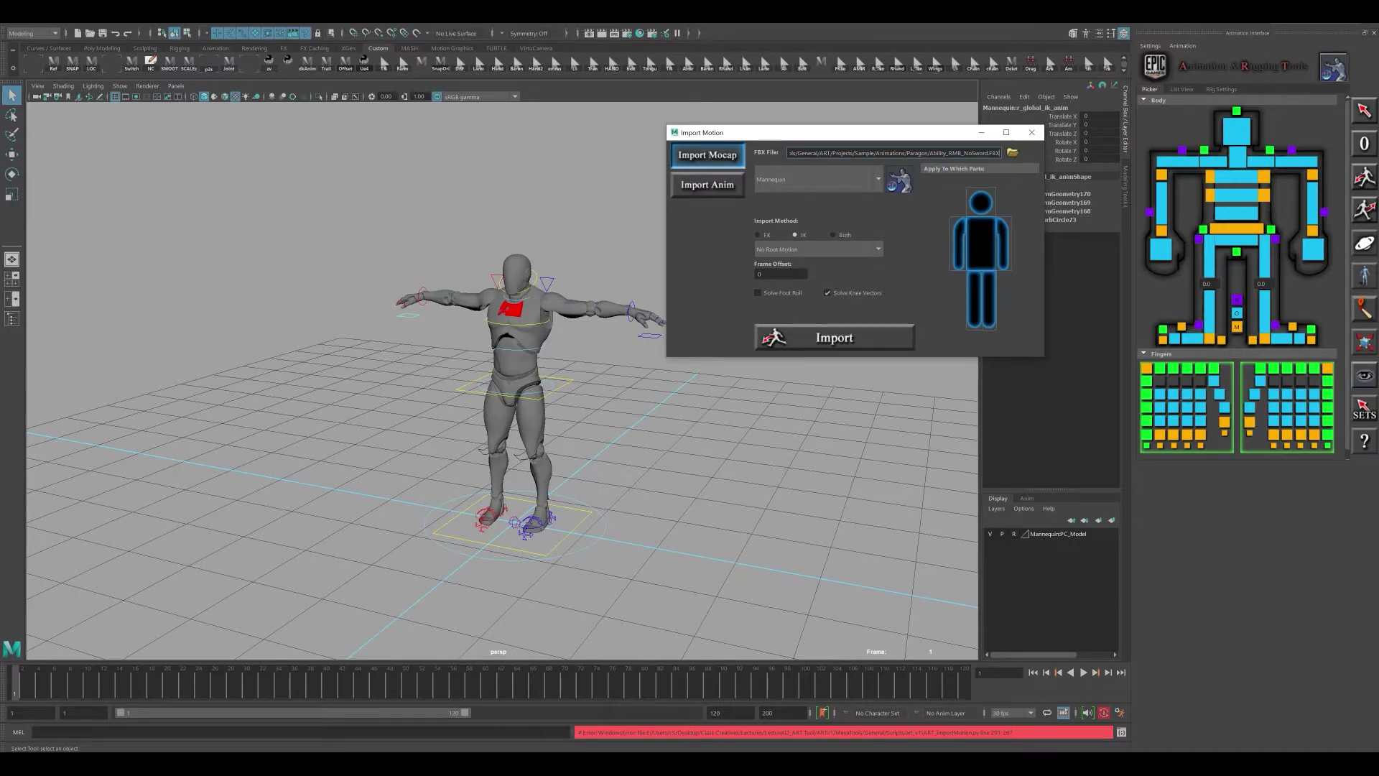
{"action": "left_click", "coordinate": [835, 338]}
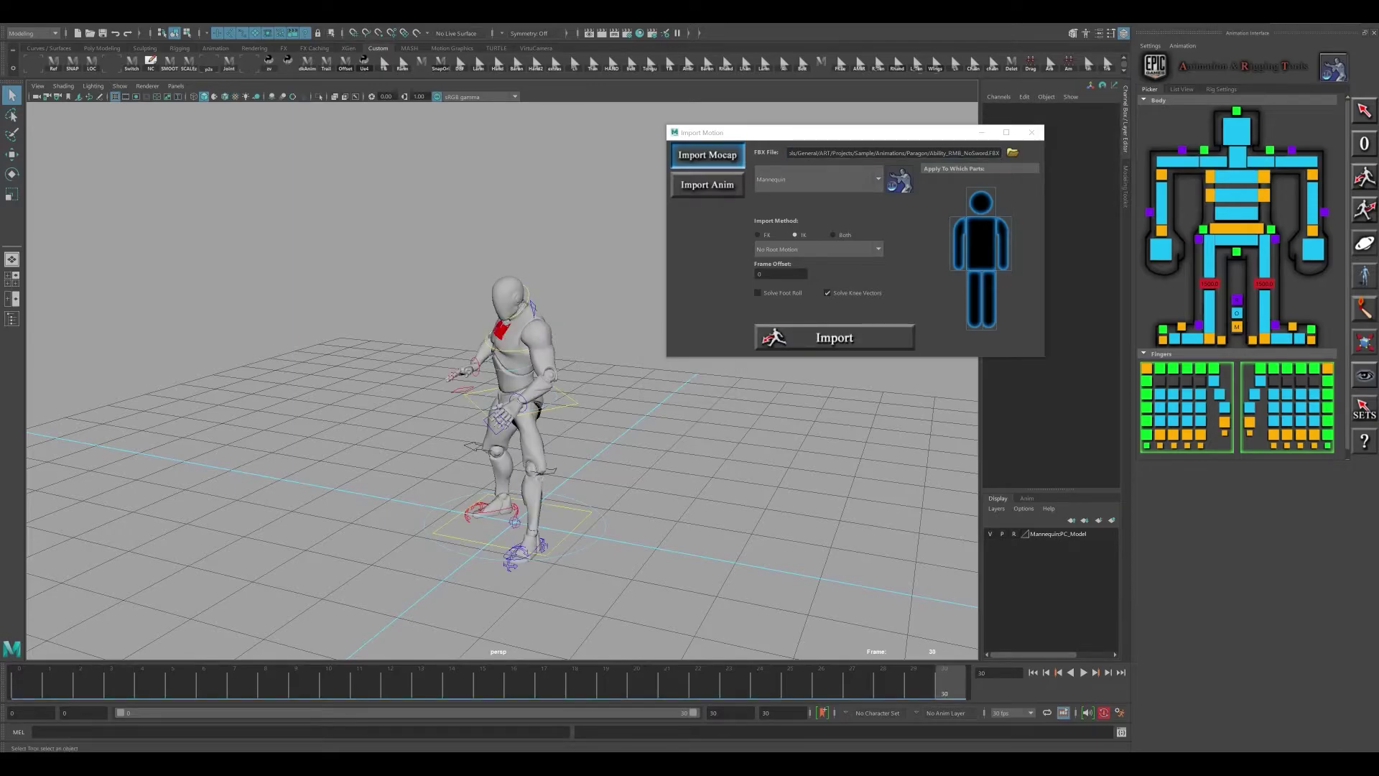
{"action": "left_click", "coordinate": [1032, 132]}
- Play the imported animation and examine the Mannequin's leg and knee motion from several angles
{"action": "left_click_drag", "start_coordinate": [438, 332], "coordinate": [571, 318], "text": "alt"}
{"action": "key", "text": "alt+v"}
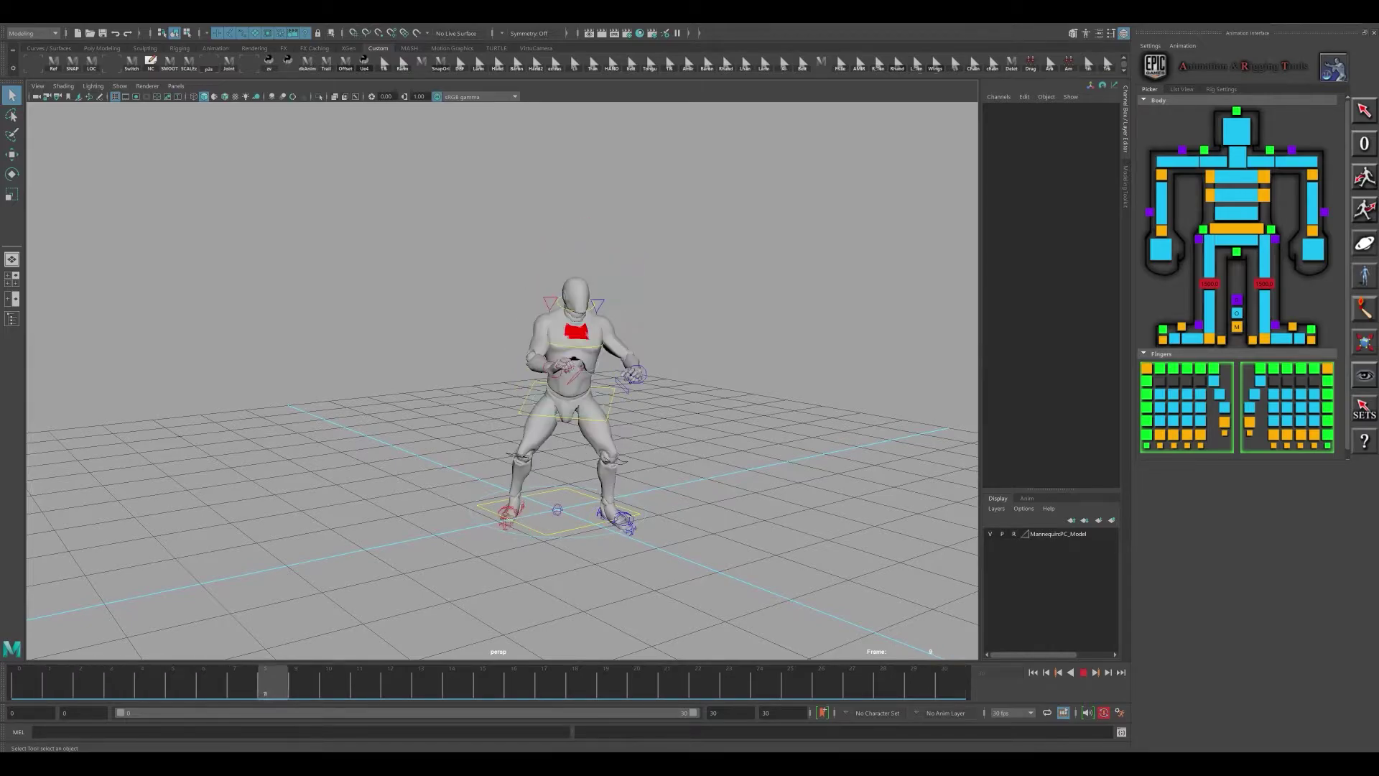
{"action": "left_click_drag", "start_coordinate": [571, 318], "coordinate": [528, 316], "text": "alt"}
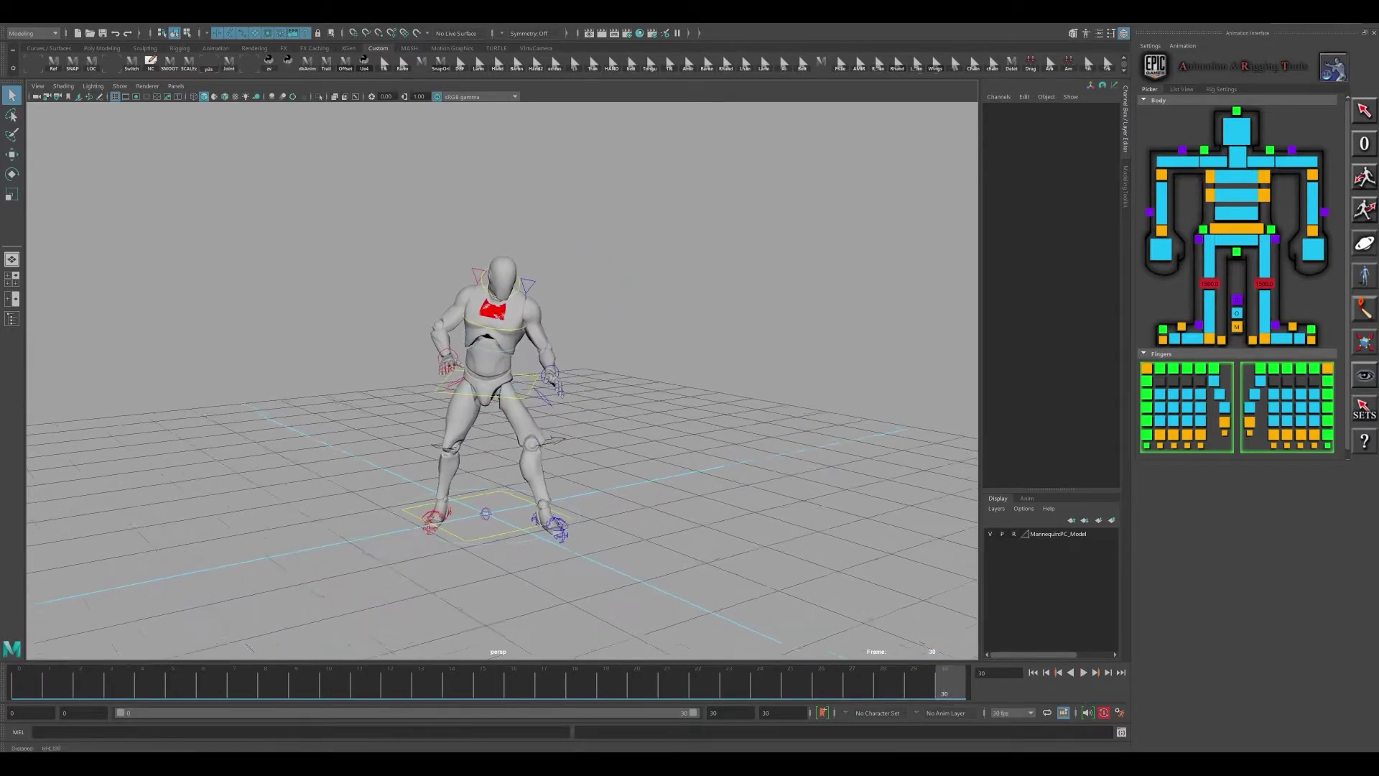
{"action": "right_click_drag", "start_coordinate": [528, 316], "coordinate": [575, 320], "text": "alt"}
{"action": "left_click_drag", "start_coordinate": [574, 320], "coordinate": [531, 313], "text": "alt"}
{"action": "key", "text": "alt+v"}
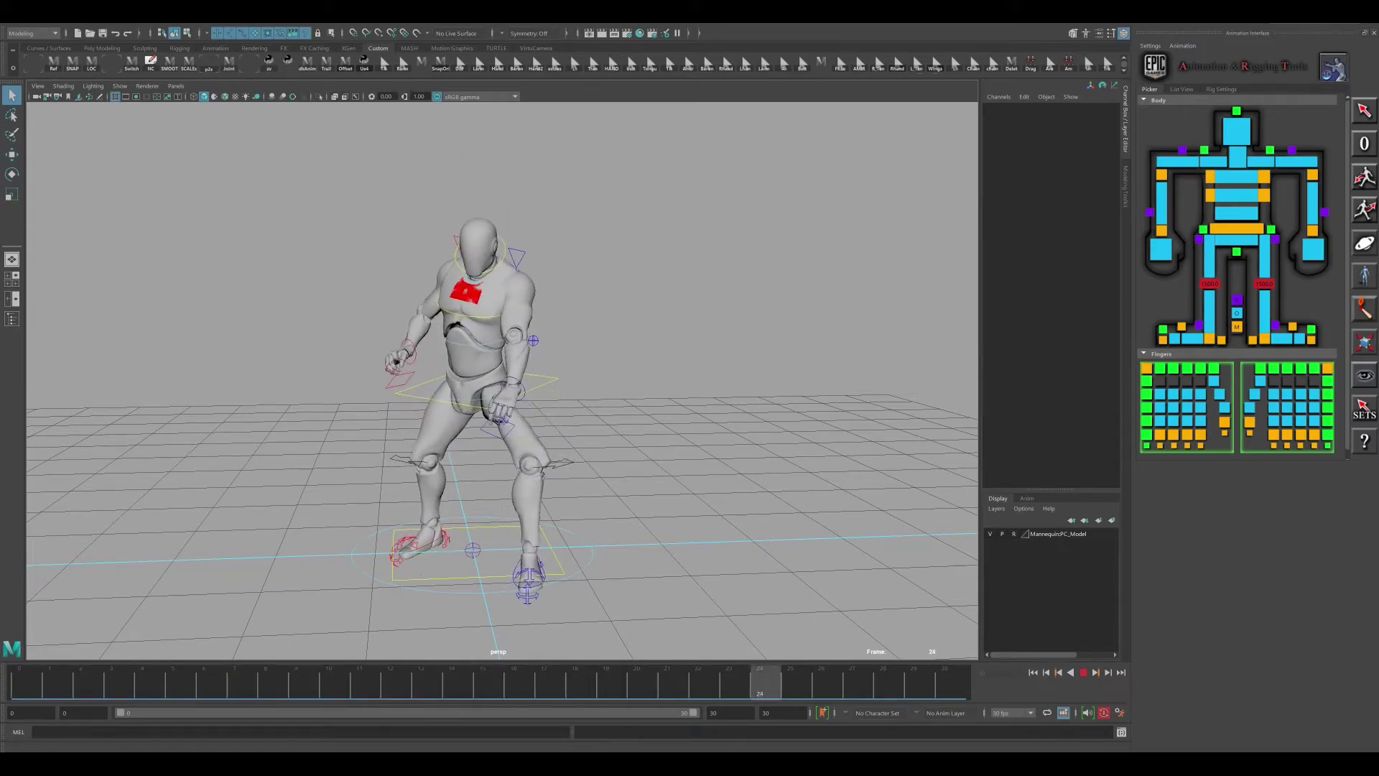
{"action": "key", "text": "alt+v"}
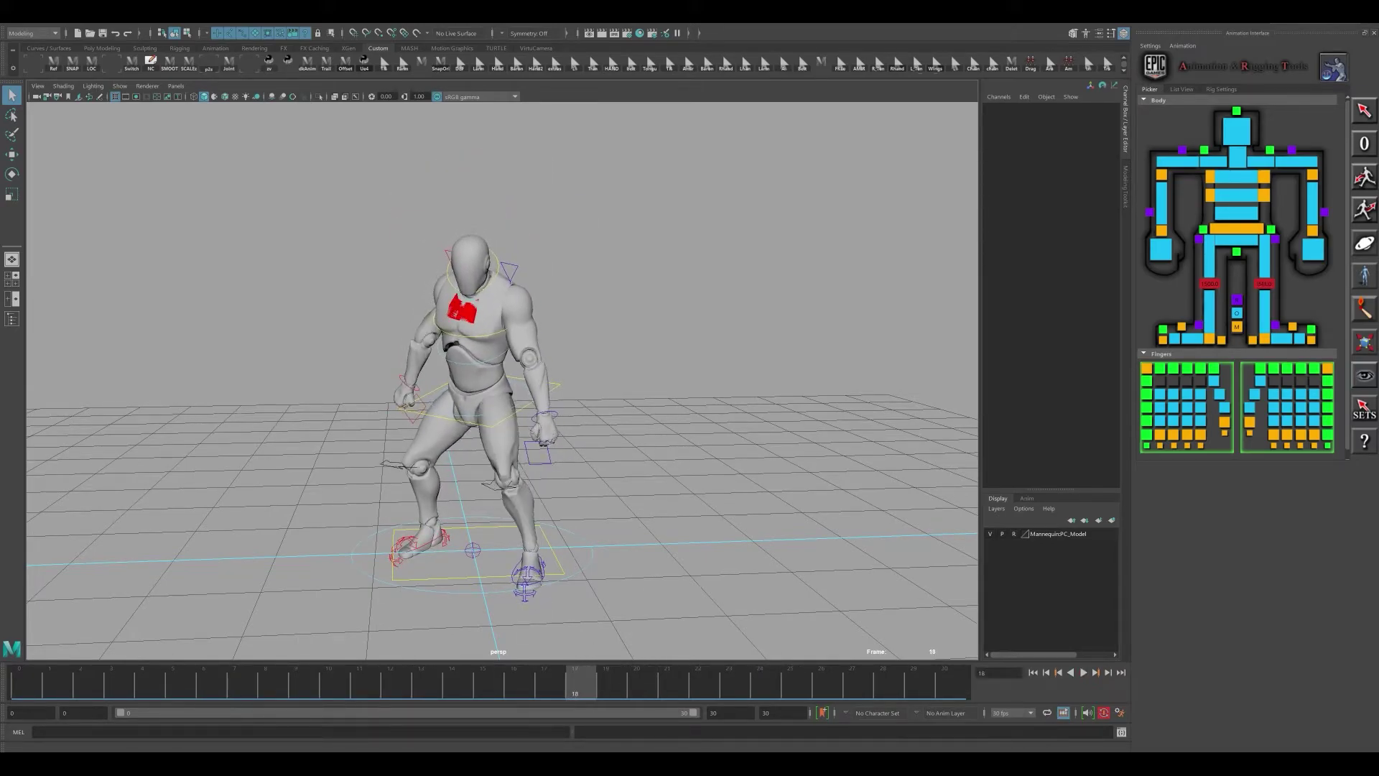
- At frame 20, select the left foot IK control and open its animation curves in the Graph Editor
{"action": "middle_click_drag", "start_coordinate": [532, 316], "coordinate": [549, 303], "text": "alt"}
{"action": "left_click_drag", "start_coordinate": [575, 683], "coordinate": [641, 682]}
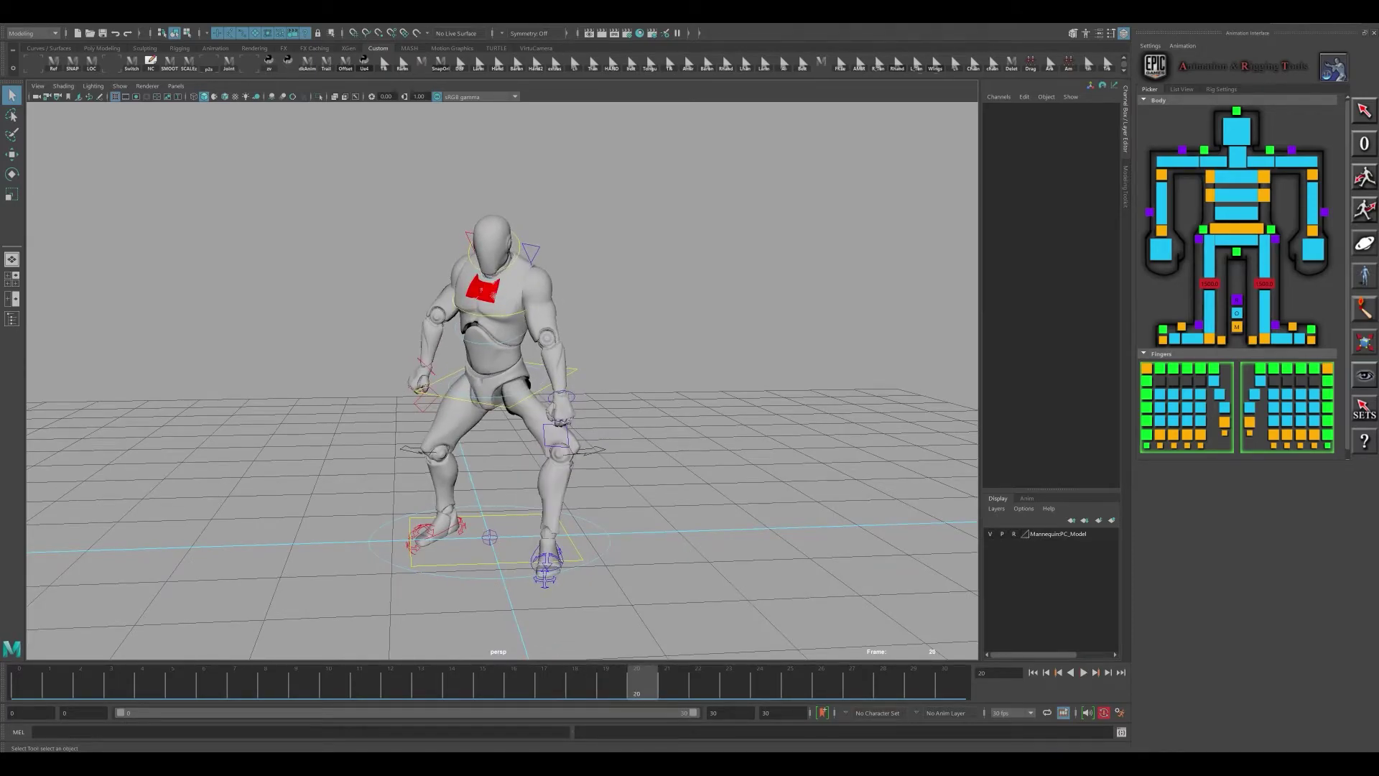
{"action": "left_click", "coordinate": [545, 580]}
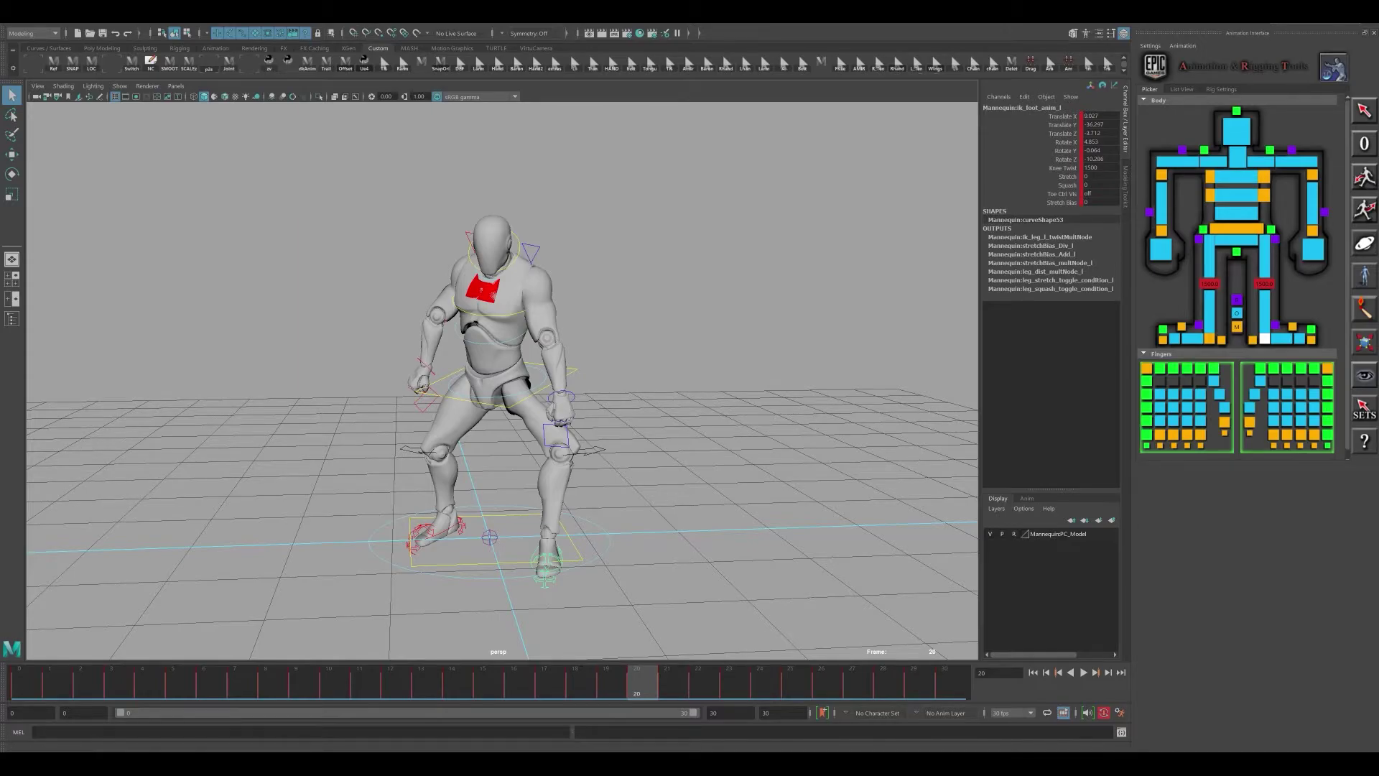
{"action": "left_click", "coordinate": [158, 20]}
{"action": "mouse_move", "coordinate": [185, 78]}
{"action": "left_click", "coordinate": [290, 87]}
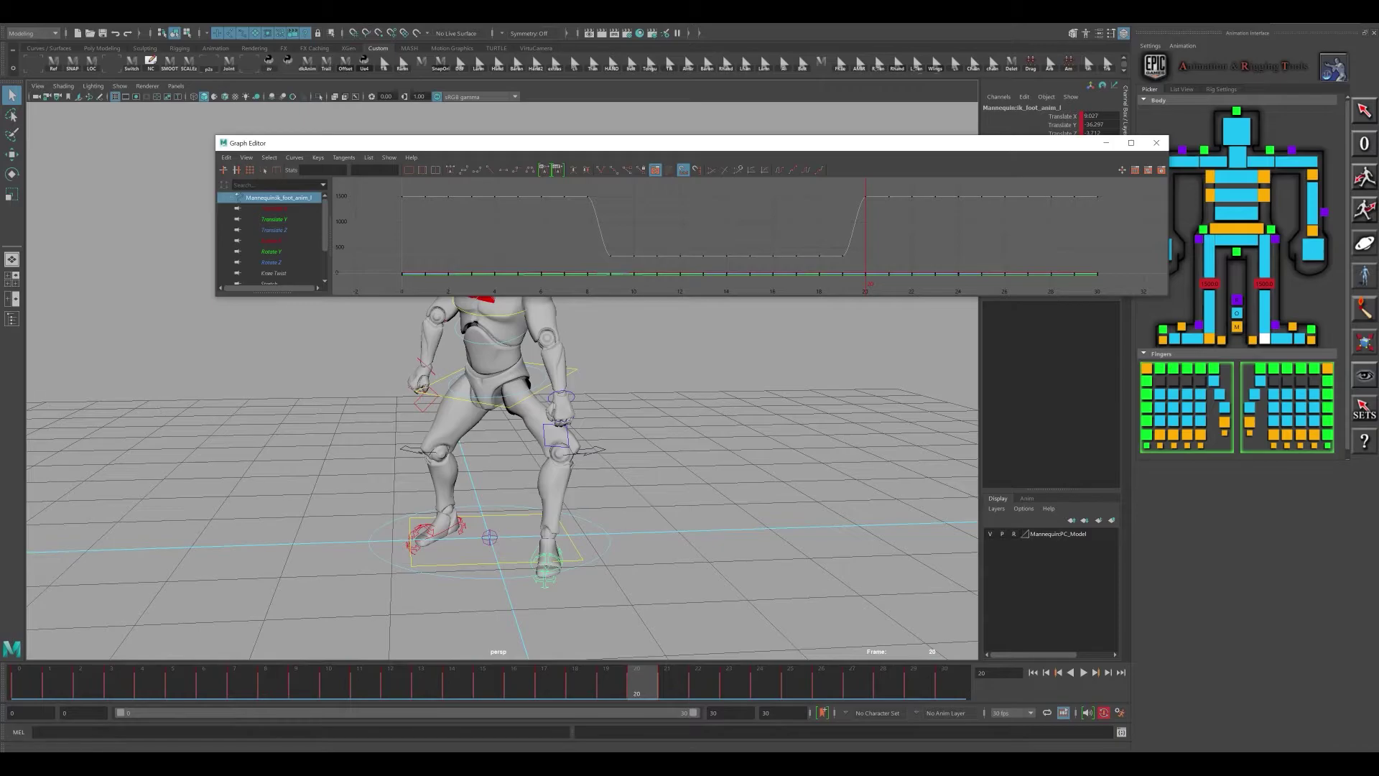
{"action": "left_click_drag", "start_coordinate": [503, 143], "coordinate": [458, 90]}
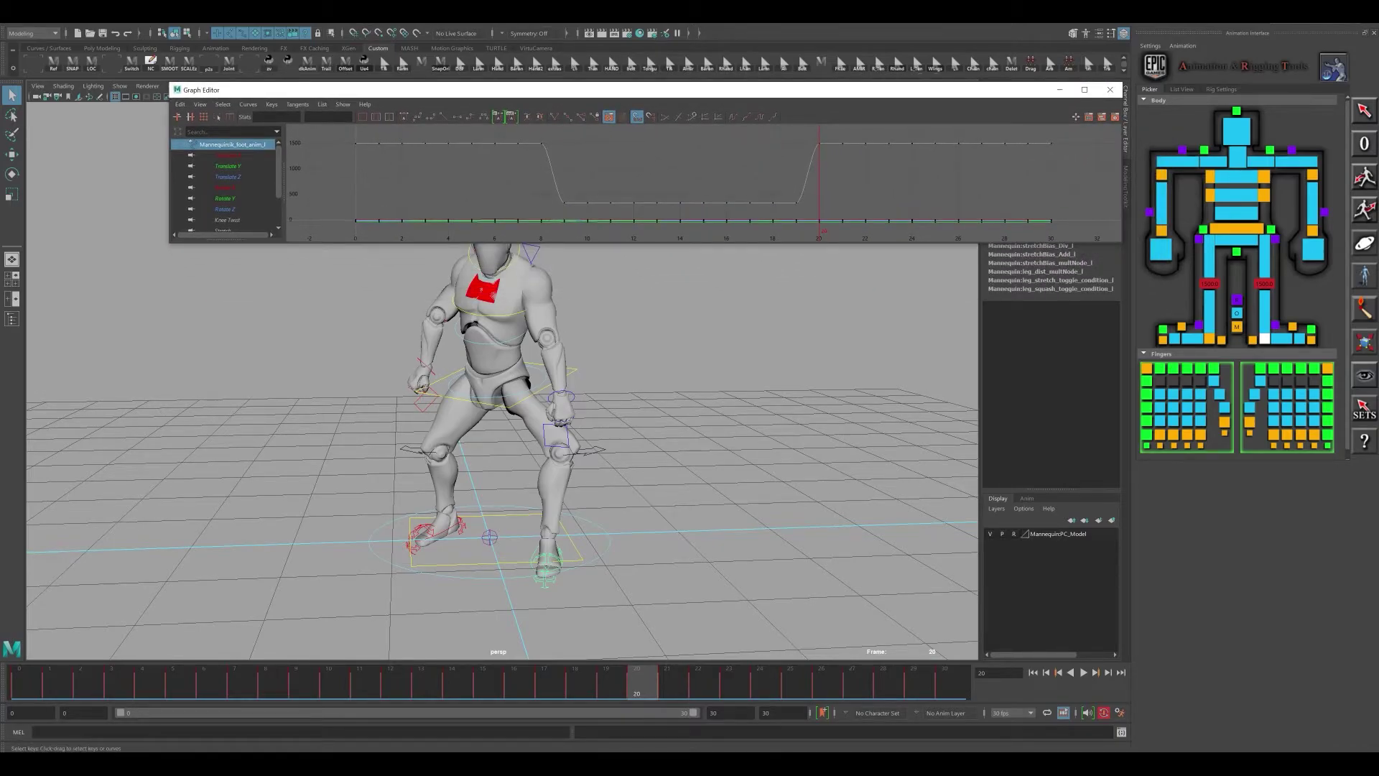
- Try deleting the left foot's low Knee Twist keys between frames 9 and 19, play the animation, and undo the deletion
{"action": "left_click_drag", "start_coordinate": [528, 179], "coordinate": [808, 210]}
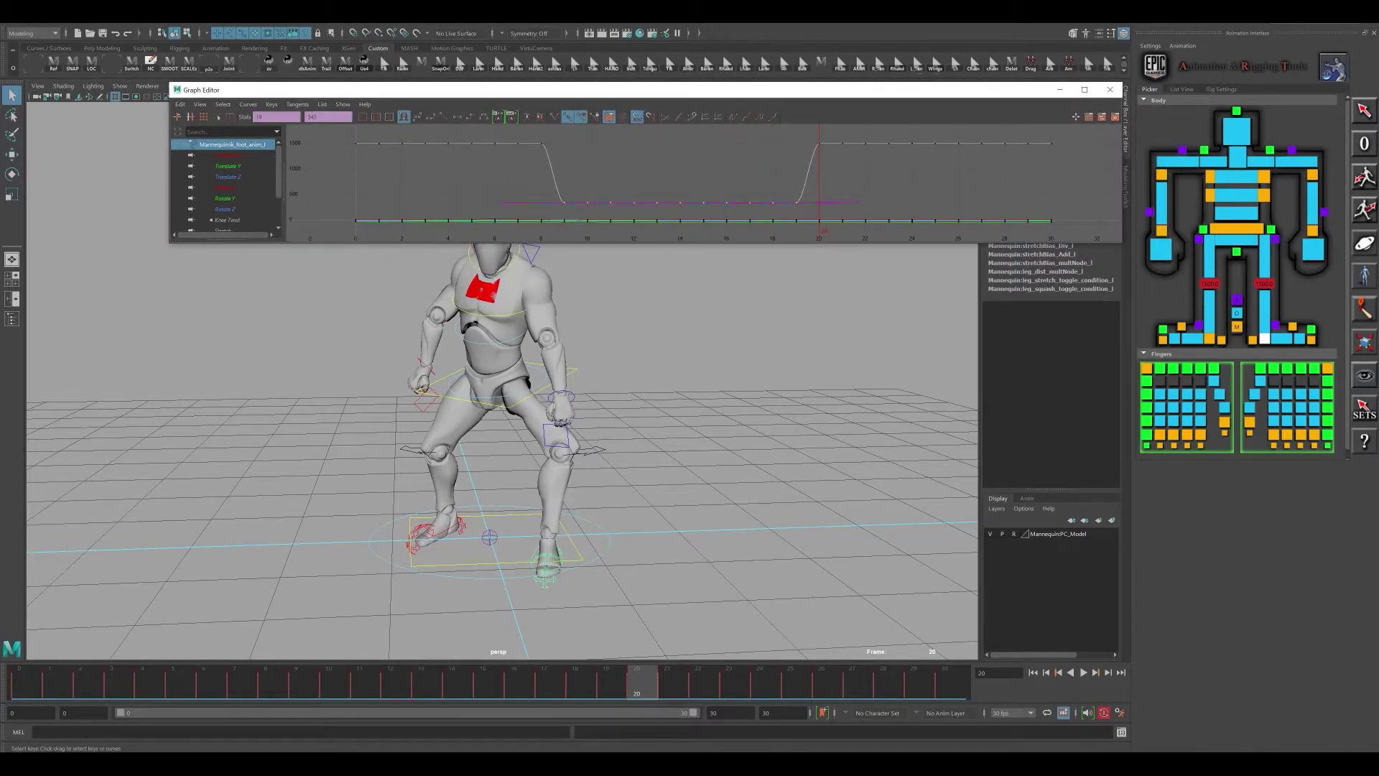
{"action": "key", "text": "Delete"}
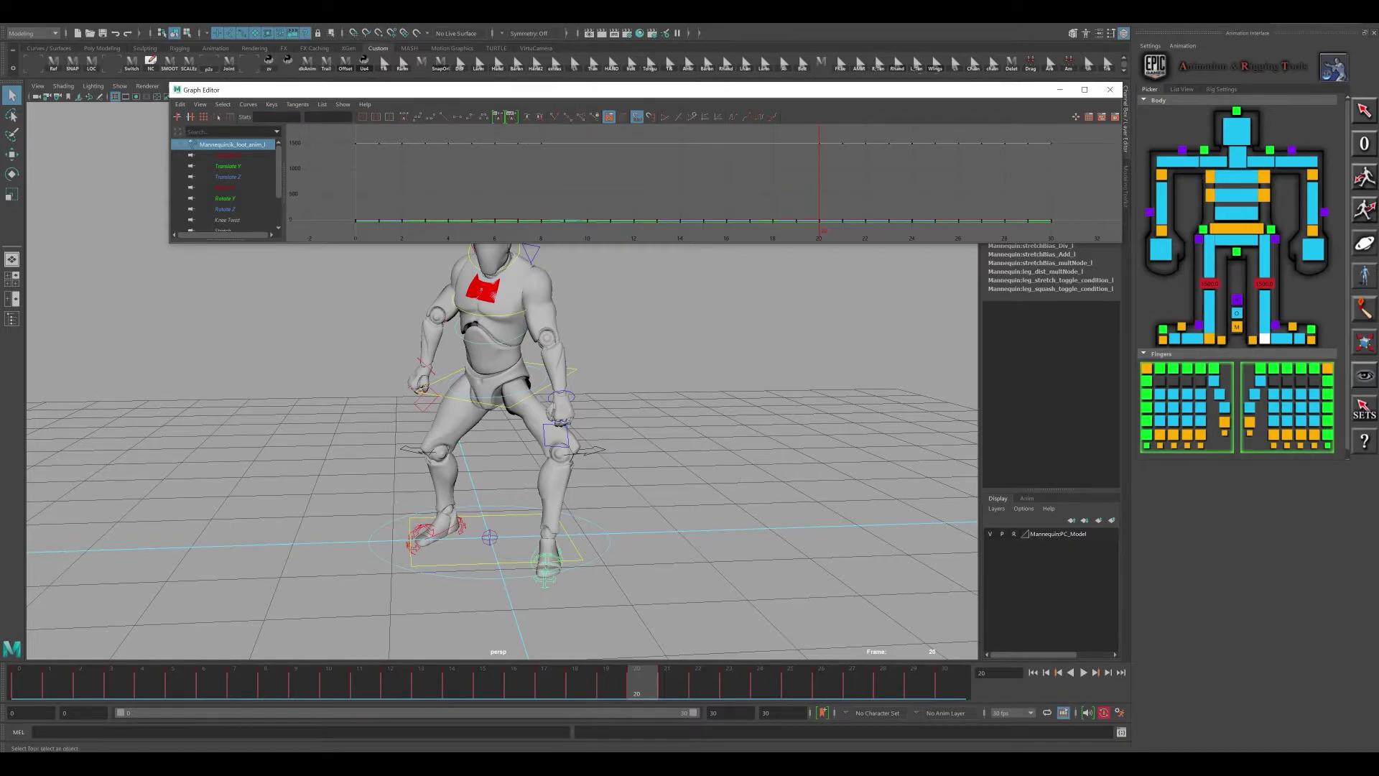
{"action": "key", "text": "alt+v"}
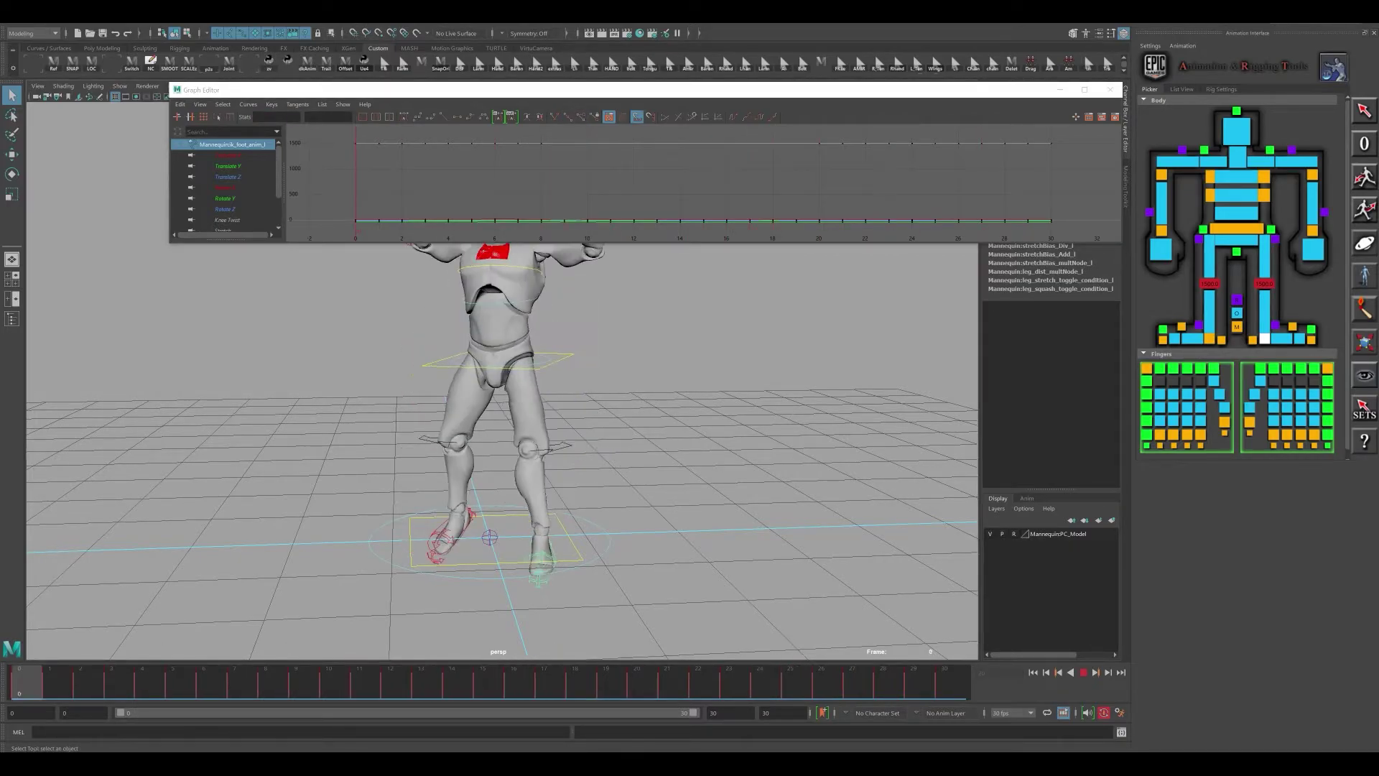
{"action": "key", "text": "alt+v"}
{"action": "key", "text": "ctrl+z"}
{"action": "key", "text": "ctrl+z"}
- Delete the left foot's Knee Twist keys at 1500 on both sides of the curve's dip and play the animation
{"action": "right_click_drag", "start_coordinate": [704, 180], "coordinate": [664, 181], "text": "alt"}
{"action": "left_click_drag", "start_coordinate": [450, 141], "coordinate": [916, 174]}
{"action": "middle_click_drag", "start_coordinate": [916, 175], "coordinate": [910, 169], "text": "alt"}
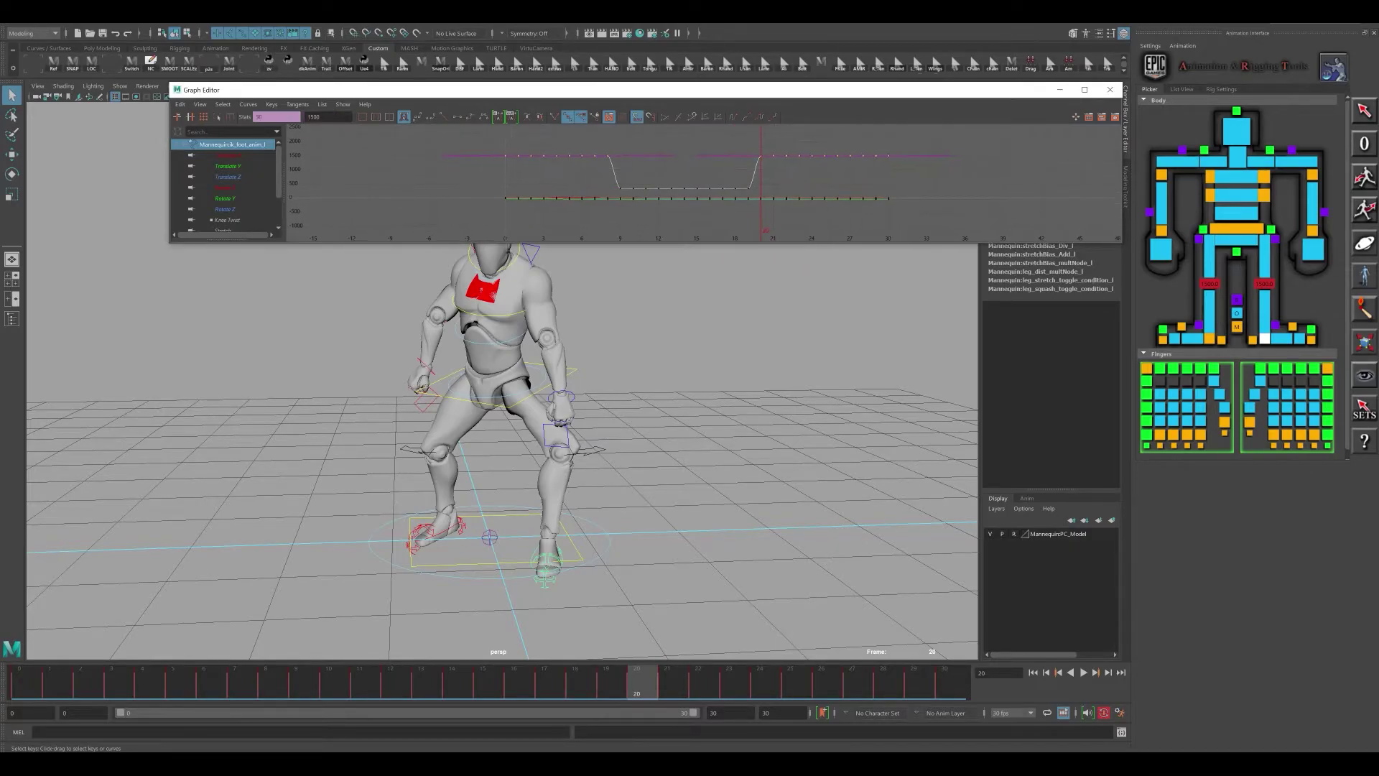
{"action": "key", "text": "ctrl+z"}
{"action": "key", "text": "alt+v"}
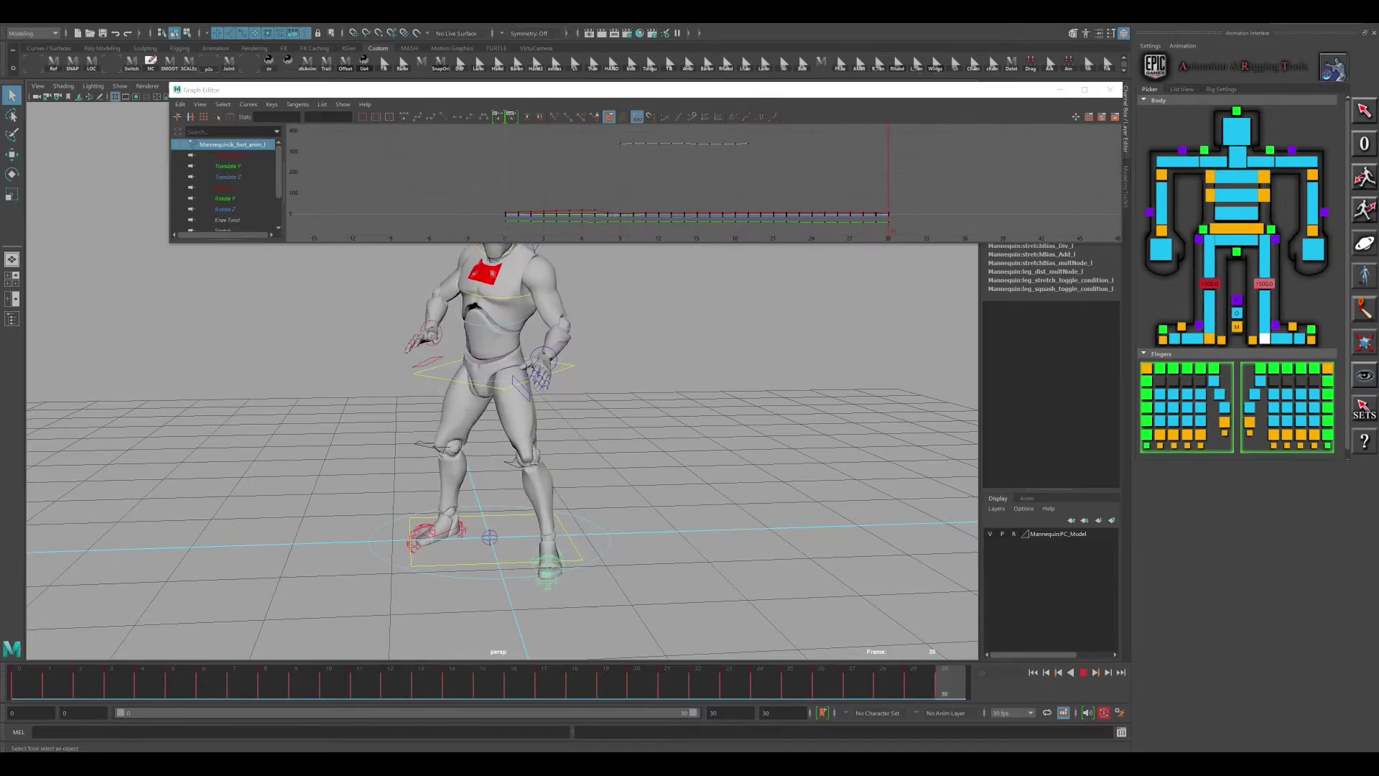
{"action": "key", "text": "alt+v"}
- Set keys on the left foot IK control at the first frame and at frame 30
{"action": "key", "text": "shift+alt+v"}
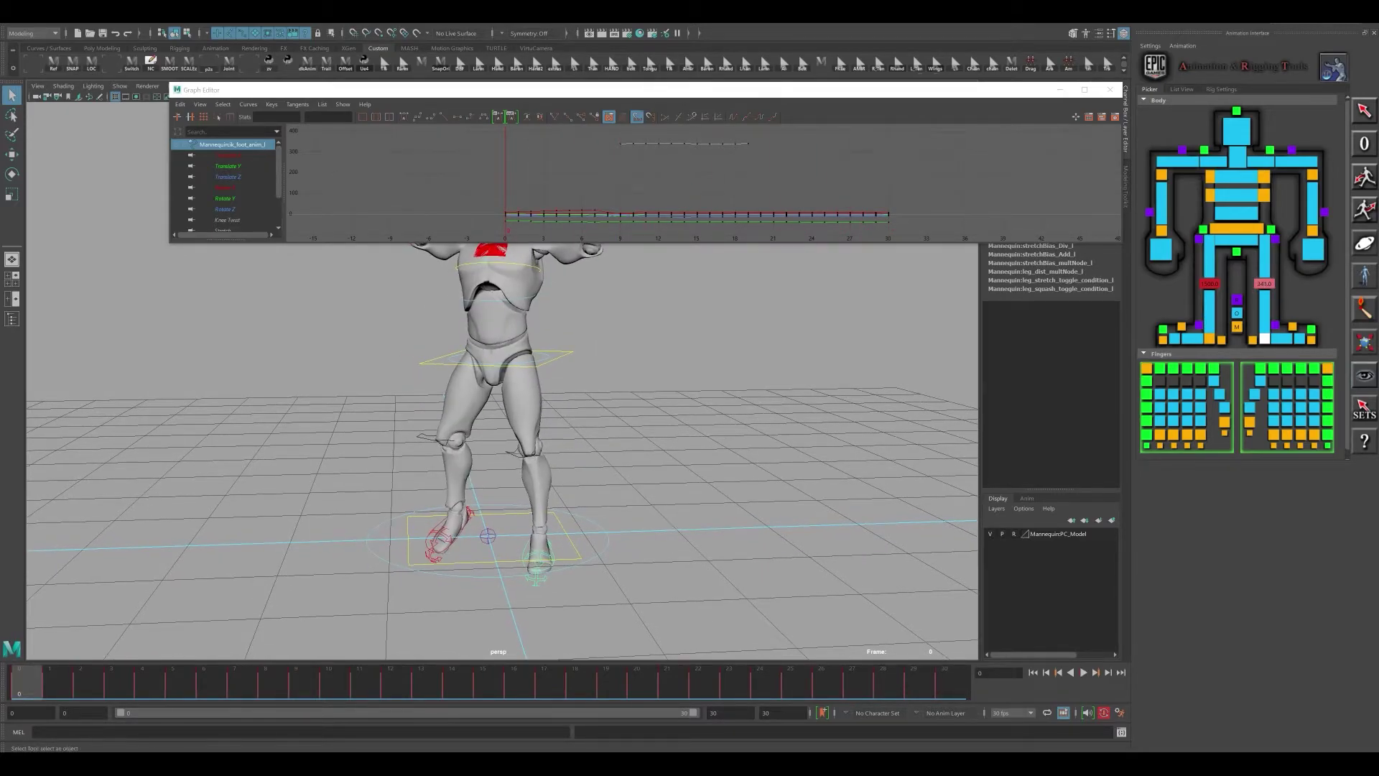
{"action": "key", "text": "s"}
{"action": "key", "text": "comma"}
{"action": "key", "text": "s"}
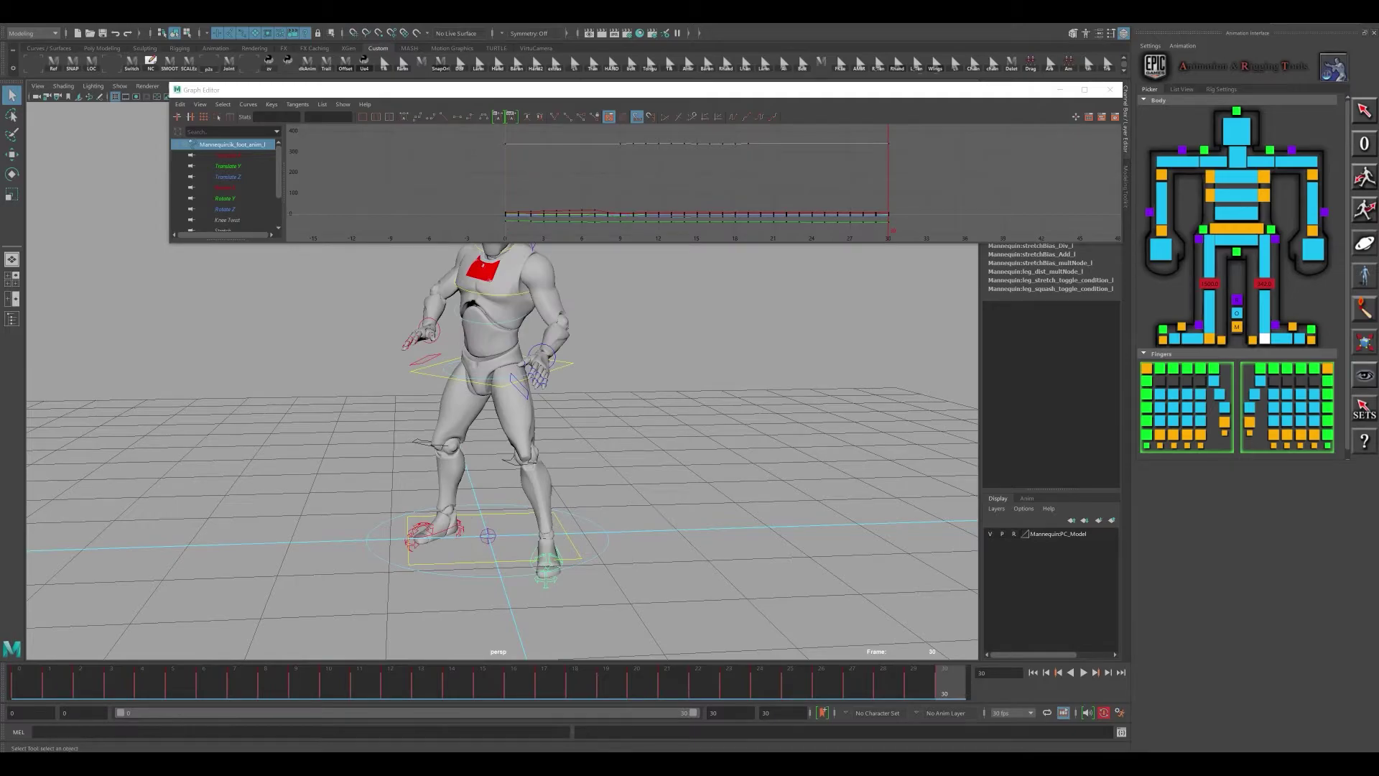
- Play and scrub through the whole animation to check the left knee's motion from different angles
{"action": "key", "text": "alt+v"}
{"action": "key", "text": "alt+v"}
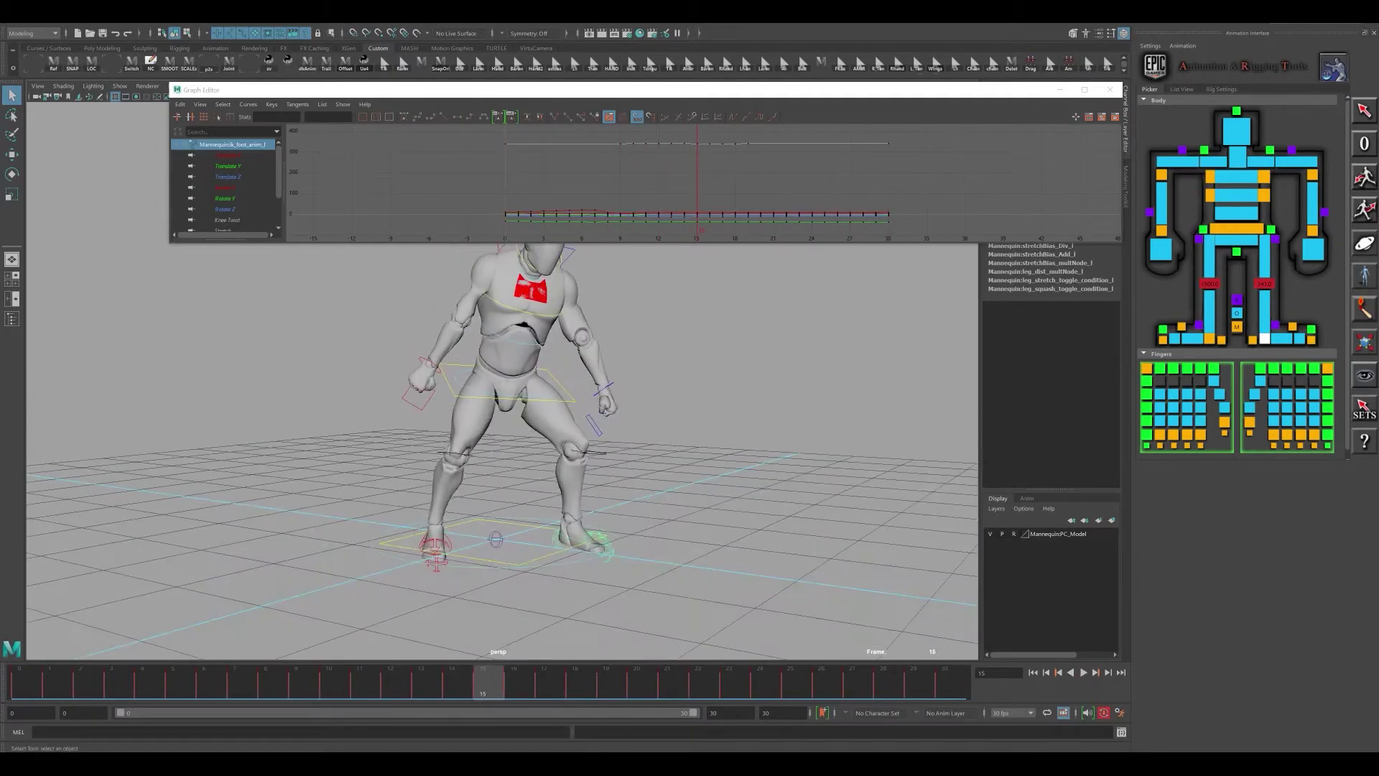
{"action": "left_click_drag", "start_coordinate": [54, 682], "coordinate": [952, 682]}
{"action": "middle_click_drag", "start_coordinate": [527, 264], "coordinate": [519, 308], "text": "alt"}
{"action": "mouse_move", "coordinate": [518, 308]}
{"action": "left_mouse_down", "text": "alt"}
{"action": "mouse_move", "coordinate": [553, 311]}
{"action": "mouse_move", "coordinate": [506, 316]}
{"action": "left_mouse_up", "text": "alt"}
{"action": "key", "text": "alt+v"}
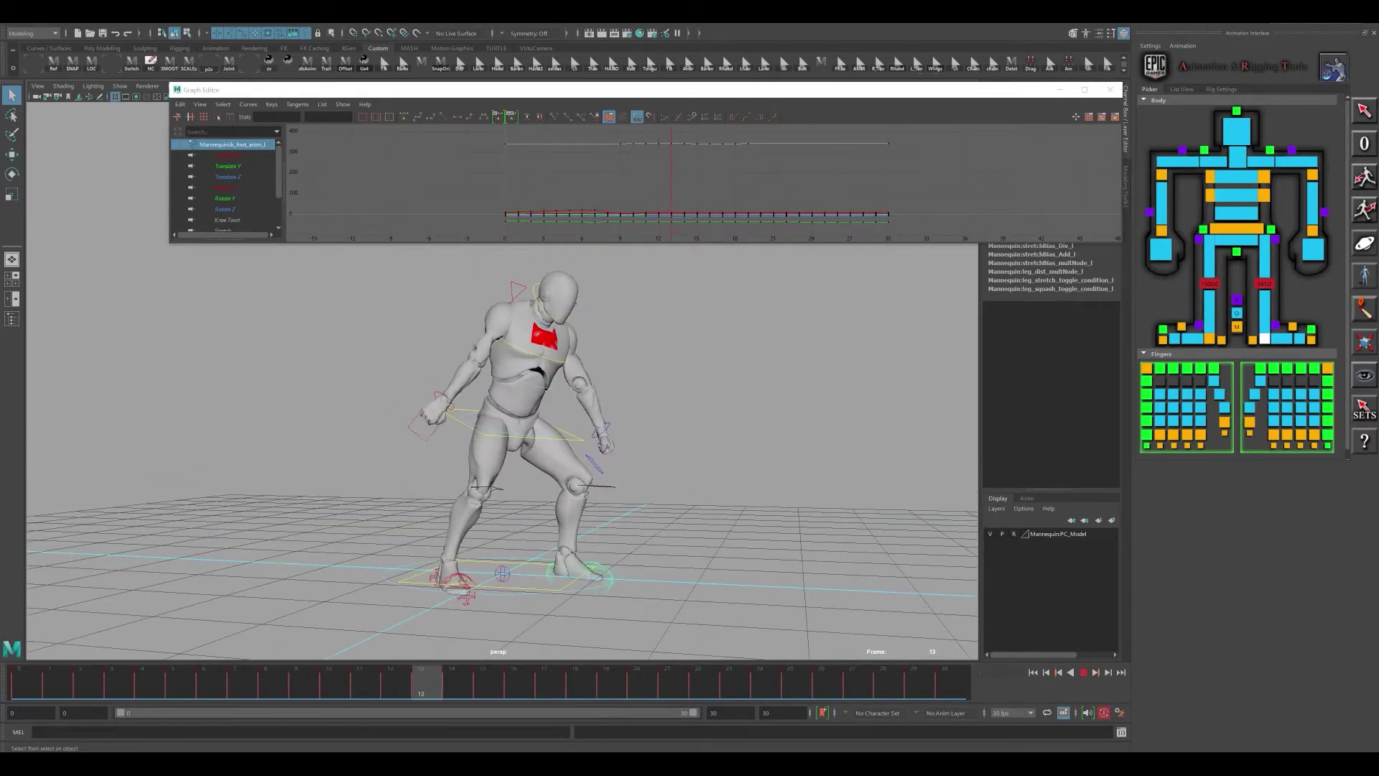
{"action": "key", "text": "alt+v"}
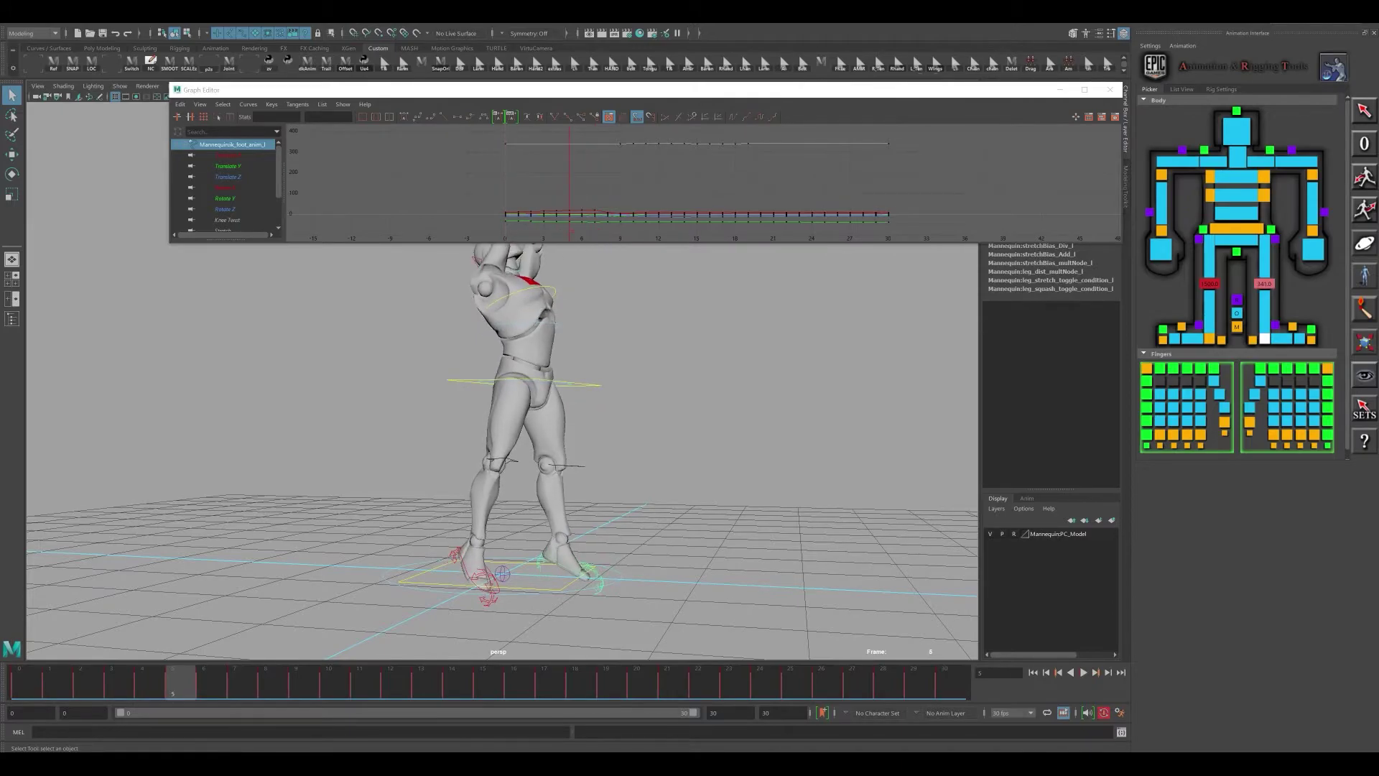
- Try rotating the left foot's heel control at frame 5 and undo the rotation
{"action": "left_click", "coordinate": [1253, 339]}
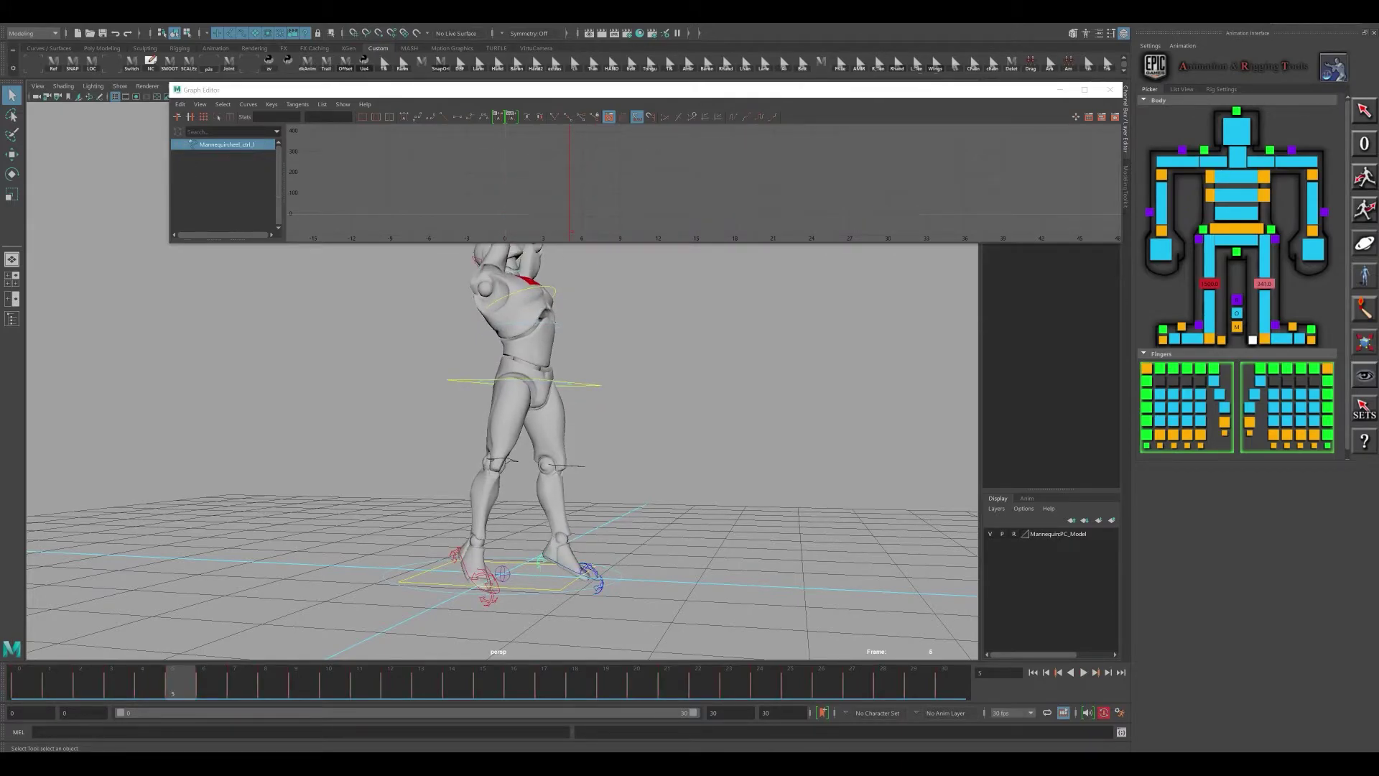
{"action": "key", "text": "e"}
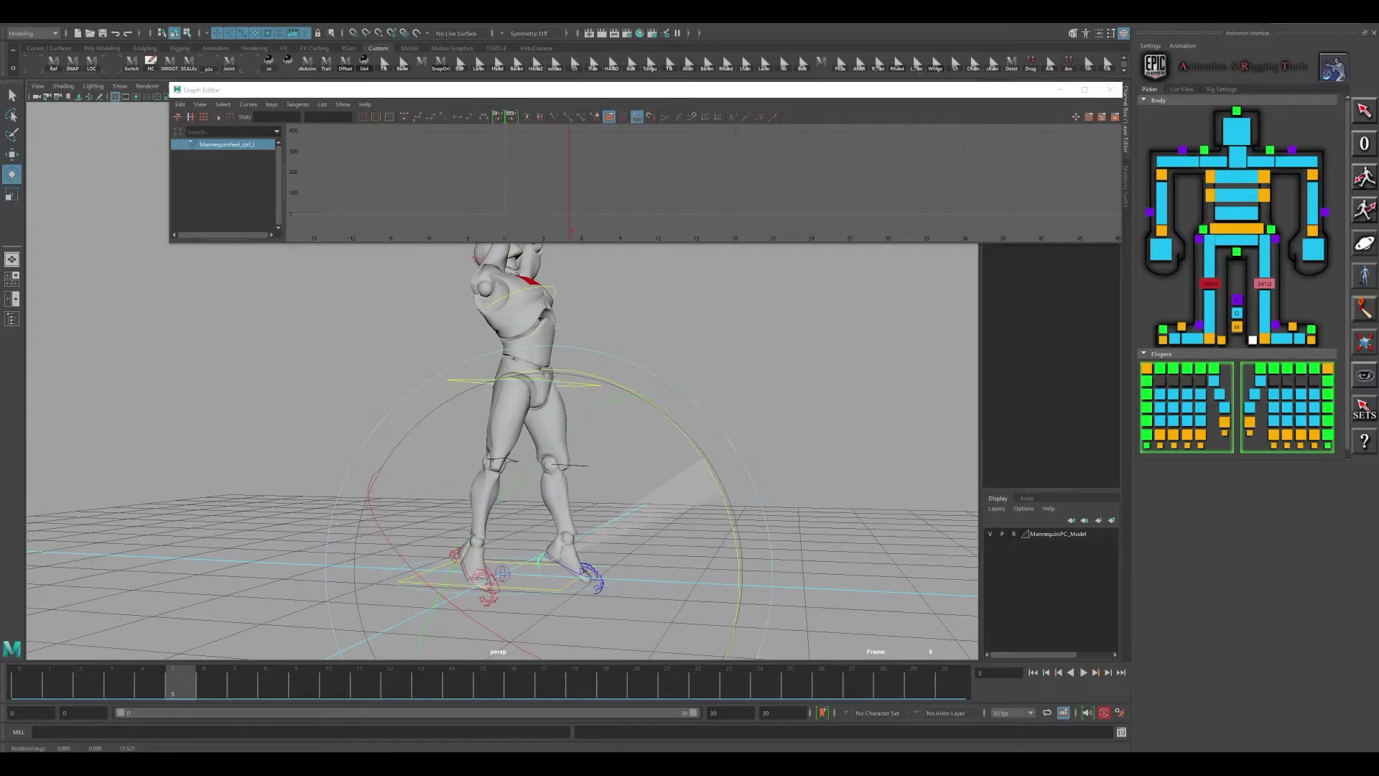
{"action": "left_click_drag", "start_coordinate": [735, 552], "coordinate": [735, 555]}
{"action": "key", "text": "ctrl+z"}
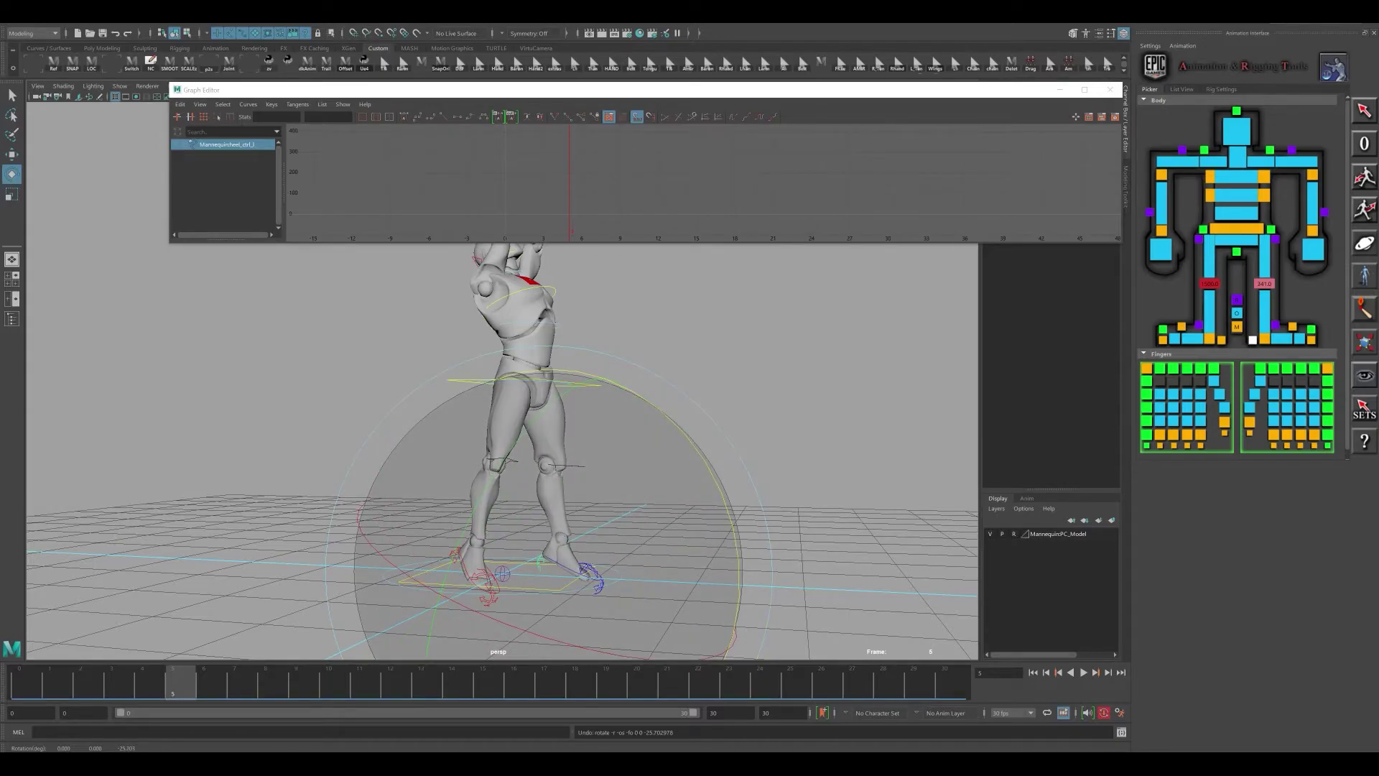
- Scrub to frame 11 and examine the character's stance, knees and feet from several angles
{"action": "middle_click_drag", "start_coordinate": [546, 345], "coordinate": [540, 503], "text": "alt"}
{"action": "left_click_drag", "start_coordinate": [540, 503], "coordinate": [445, 501], "text": "alt"}
{"action": "left_click_drag", "start_coordinate": [181, 683], "coordinate": [366, 682]}
{"action": "left_click_drag", "start_coordinate": [496, 460], "coordinate": [555, 432], "text": "alt"}
{"action": "middle_click_drag", "start_coordinate": [555, 433], "coordinate": [596, 362], "text": "alt"}
{"action": "left_click_drag", "start_coordinate": [596, 363], "coordinate": [661, 357], "text": "alt"}
{"action": "left_click_drag", "start_coordinate": [646, 474], "coordinate": [585, 499], "text": "alt"}
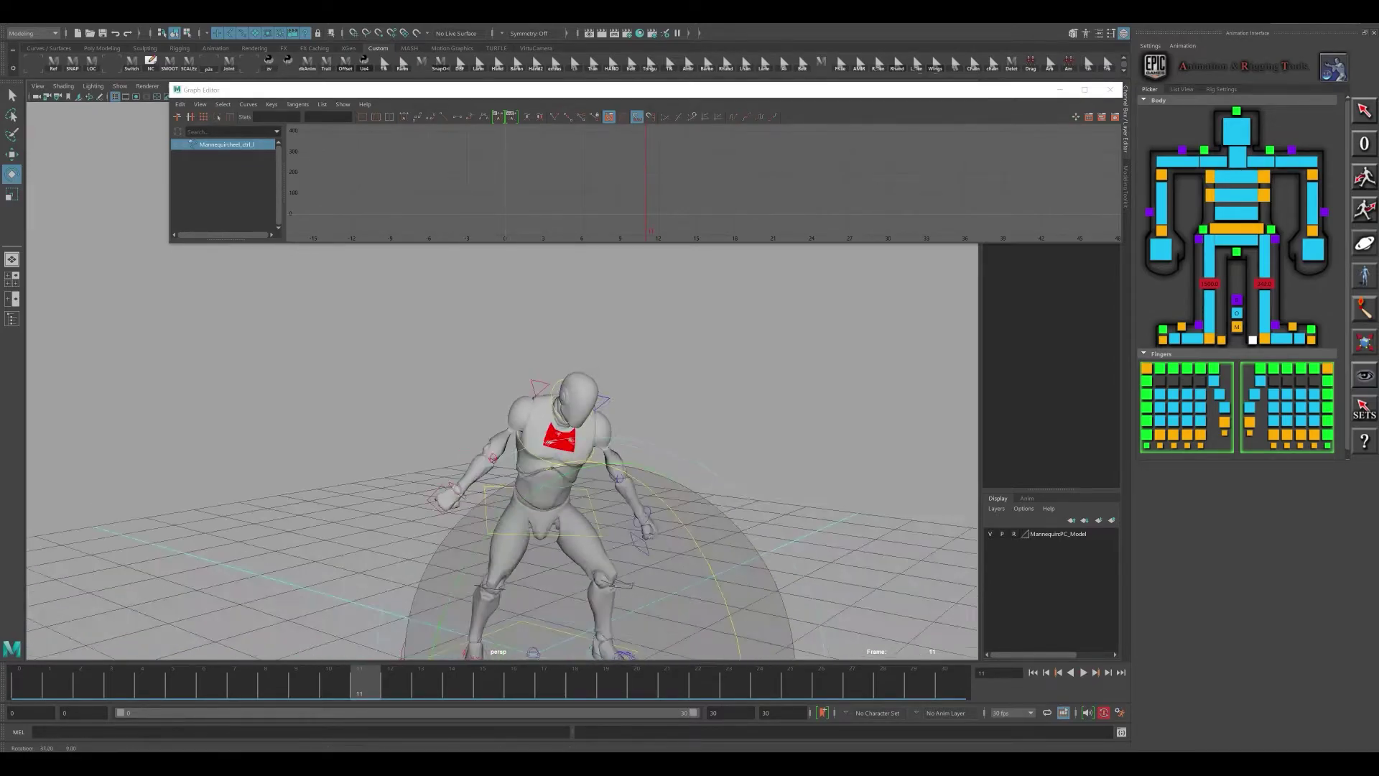
{"action": "middle_click_drag", "start_coordinate": [604, 460], "coordinate": [603, 409], "text": "alt"}
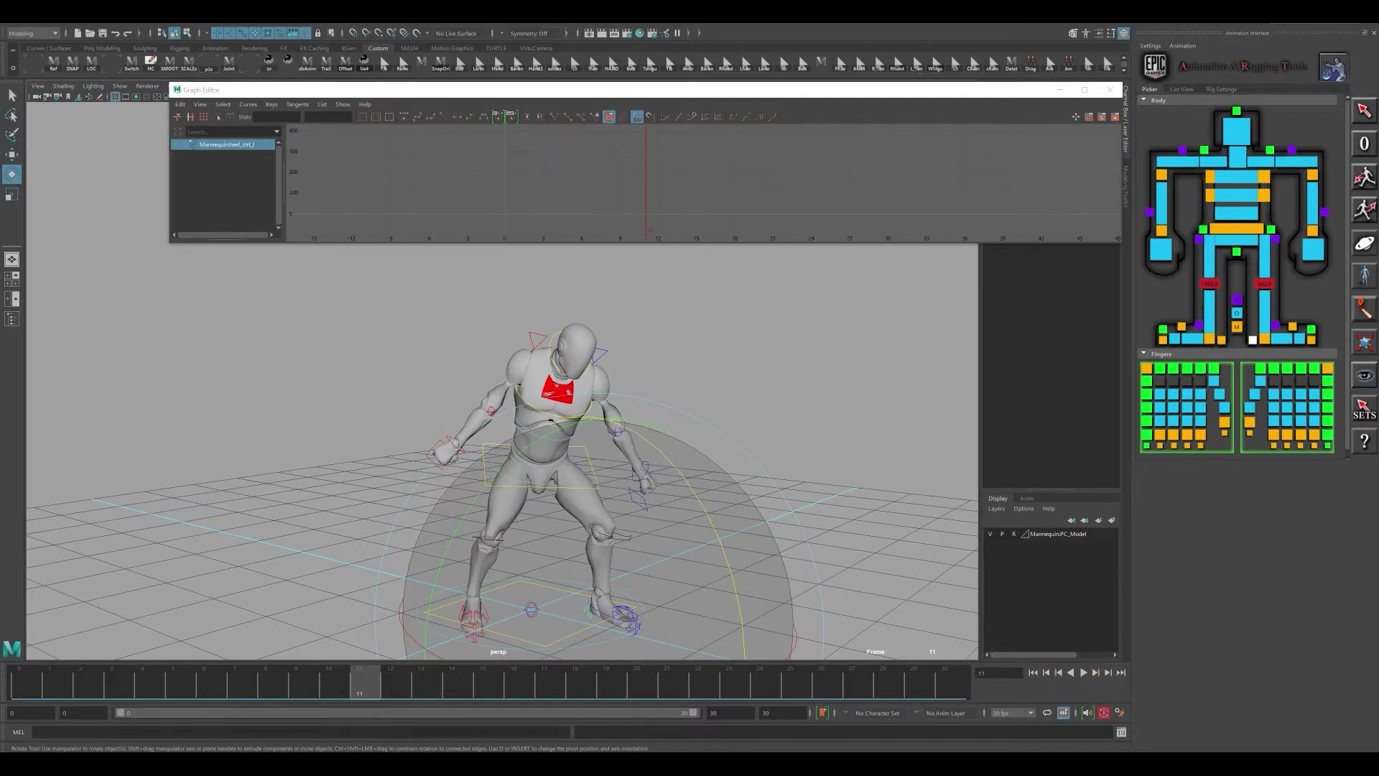
{"action": "left_click_drag", "start_coordinate": [618, 489], "coordinate": [528, 488], "text": "alt"}
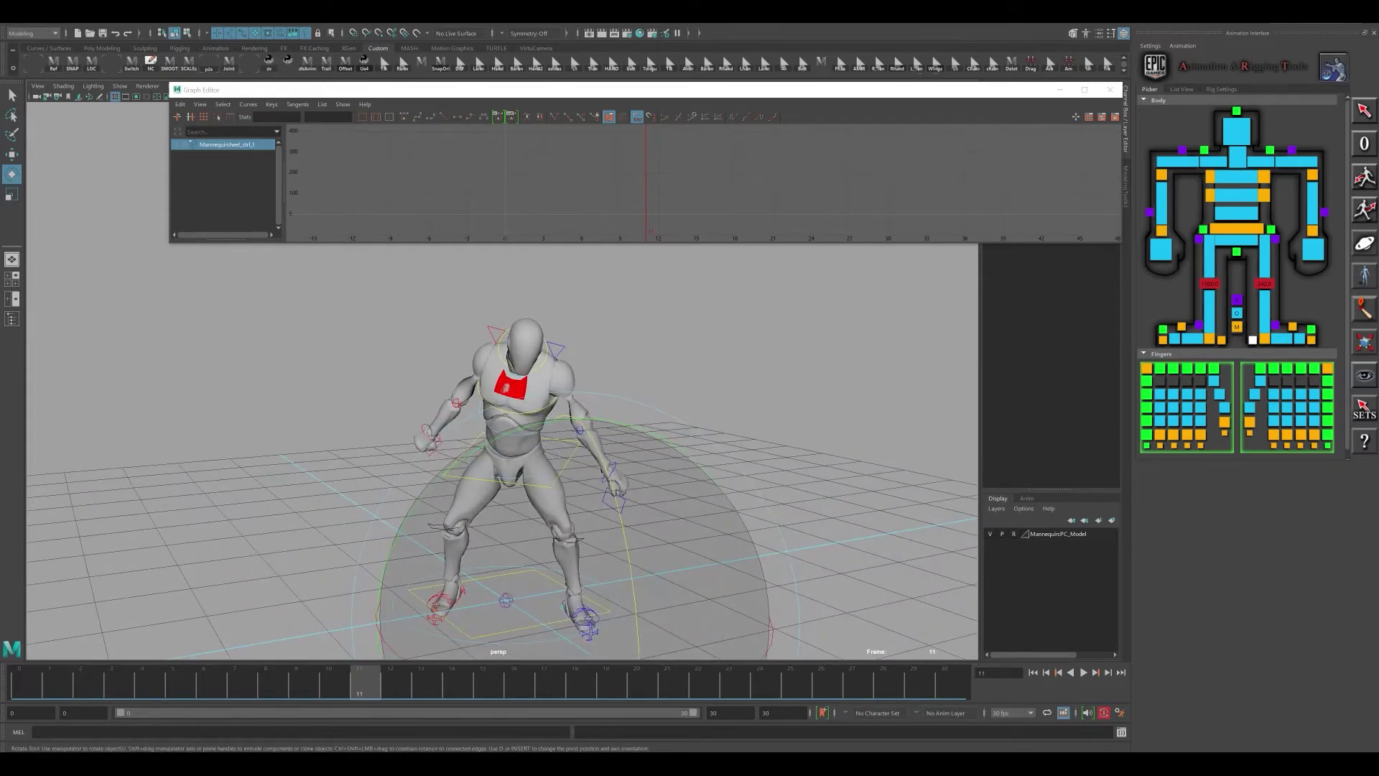
{"action": "middle_click_drag", "start_coordinate": [560, 517], "coordinate": [585, 475], "text": "alt"}
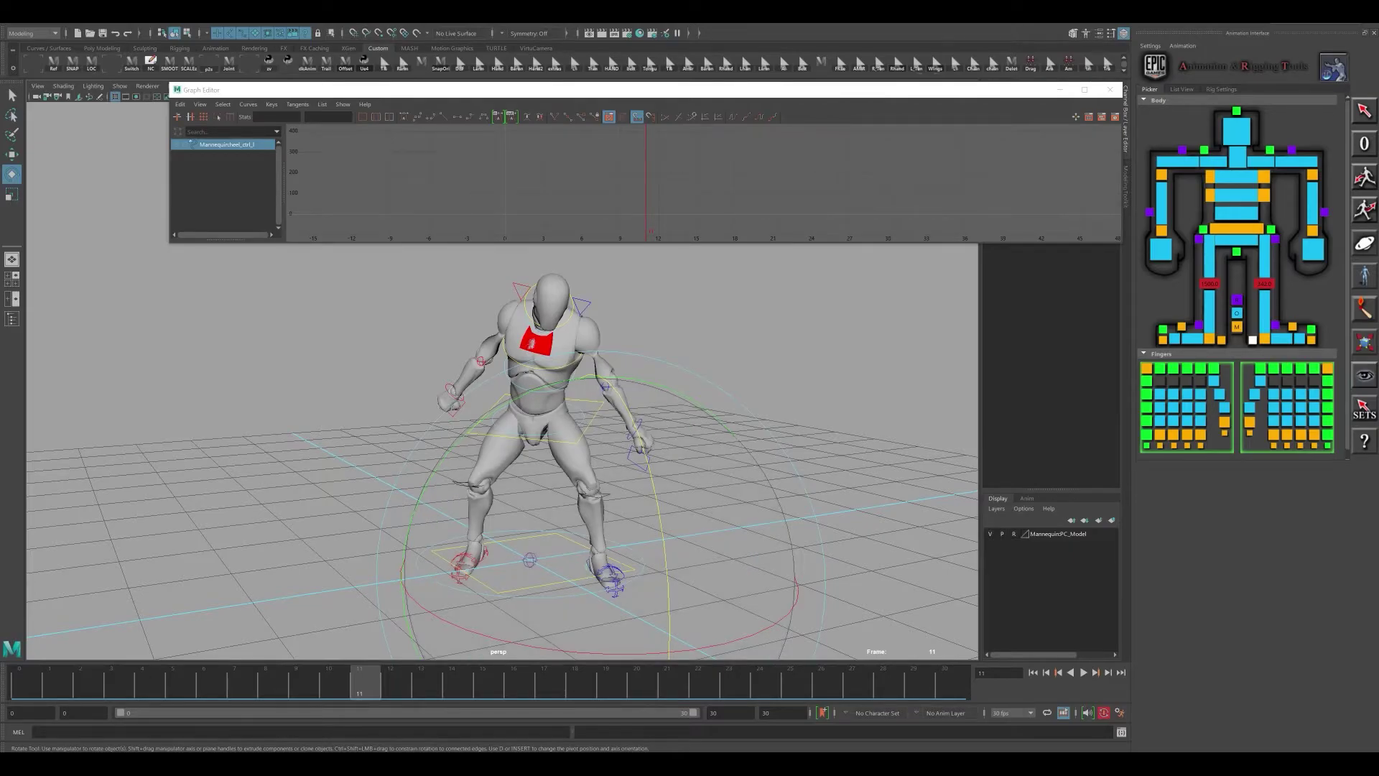
- Play the animation from the start and examine the legs and feet from the front
{"action": "key", "text": "alt+shift+v"}
{"action": "middle_click_drag", "start_coordinate": [546, 431], "coordinate": [533, 462], "text": "alt"}
{"action": "scroll", "coordinate": [506, 538], "scroll_direction": "down", "scroll_amount": 1}
{"action": "left_click_drag", "start_coordinate": [533, 462], "coordinate": [568, 460], "text": "alt"}
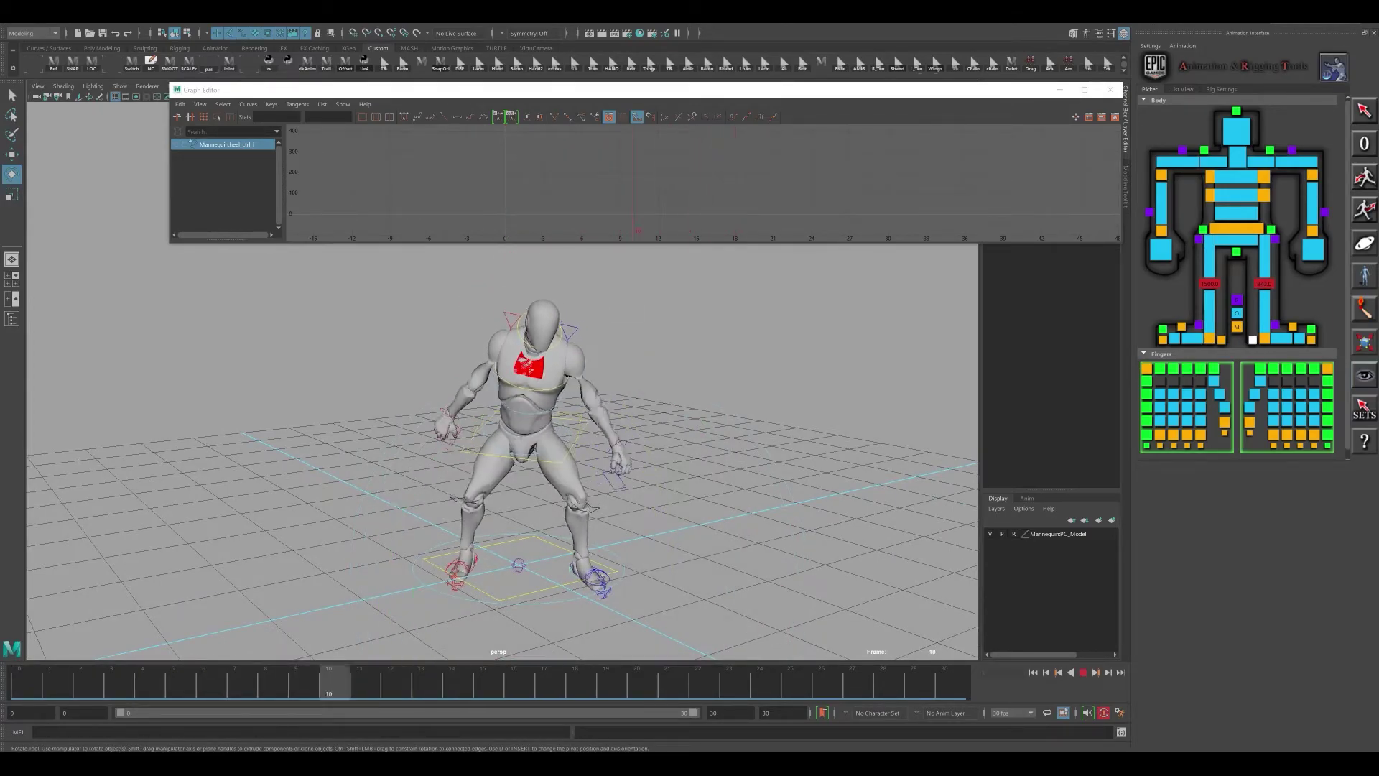
{"action": "middle_click_drag", "start_coordinate": [567, 459], "coordinate": [551, 451], "text": "alt"}
{"action": "right_click_drag", "start_coordinate": [551, 451], "coordinate": [582, 452], "text": "alt"}
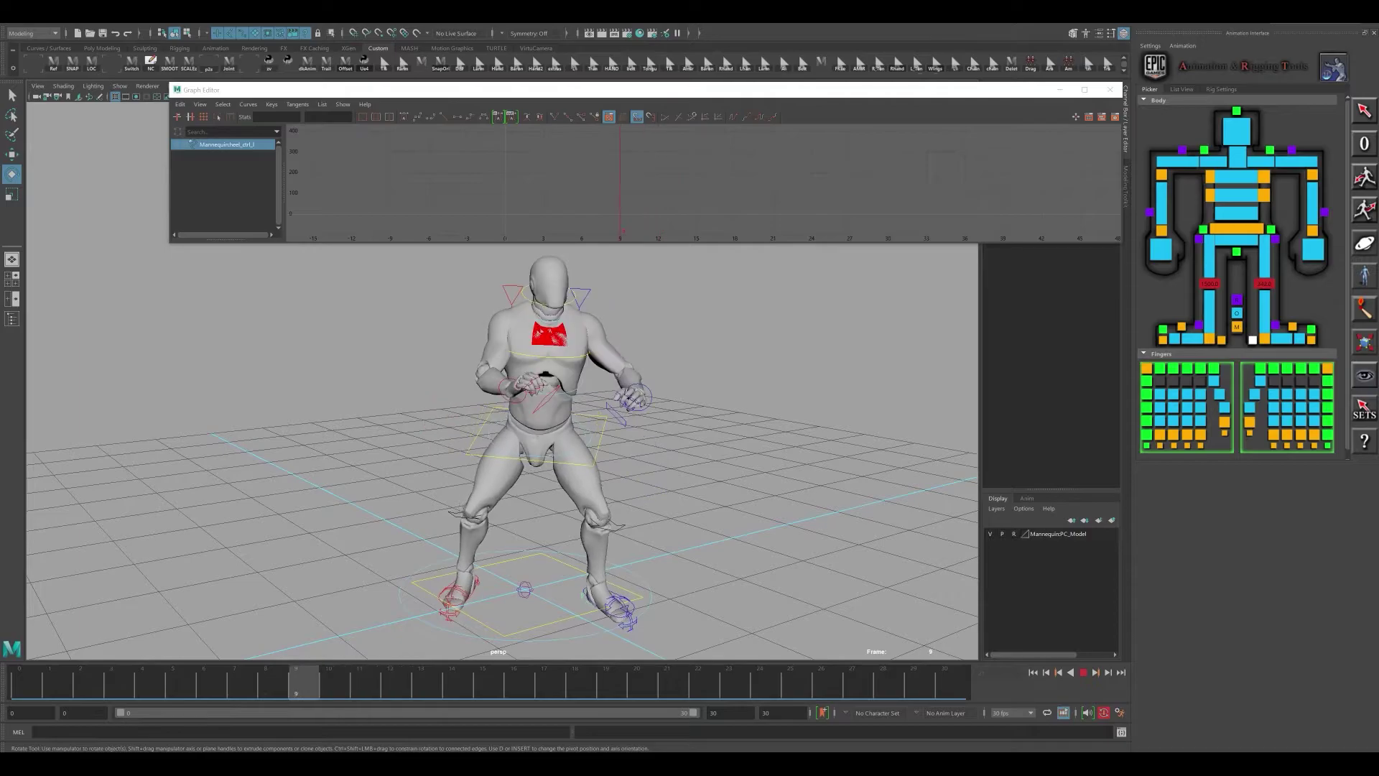
{"action": "mouse_move", "coordinate": [567, 467]}
{"action": "left_mouse_down", "text": "alt"}
{"action": "mouse_move", "coordinate": [607, 466]}
{"action": "mouse_move", "coordinate": [496, 470]}
{"action": "left_mouse_up", "text": "alt"}
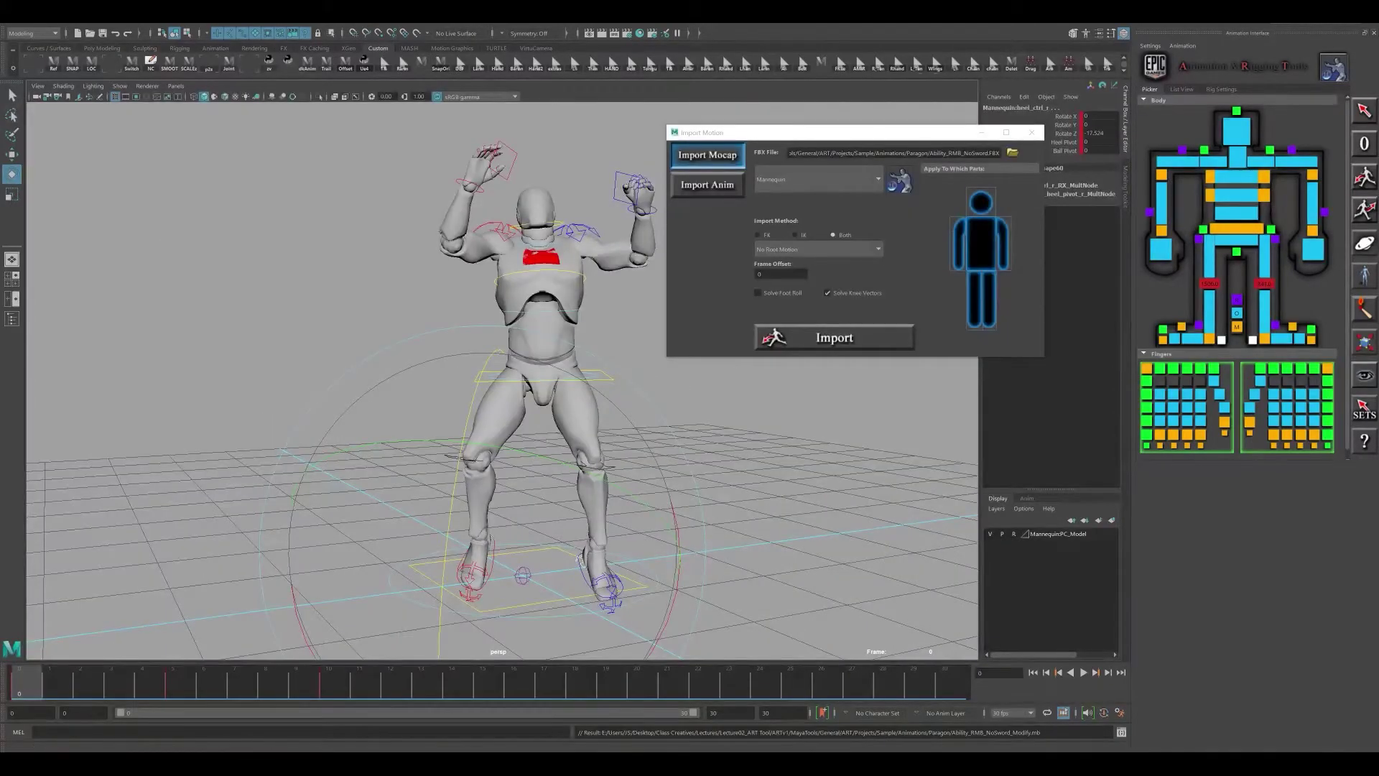
- Play the animation with the edited heel rotations and inspect both feet from the side
{"action": "left_click_drag", "start_coordinate": [445, 388], "coordinate": [574, 388], "text": "alt"}
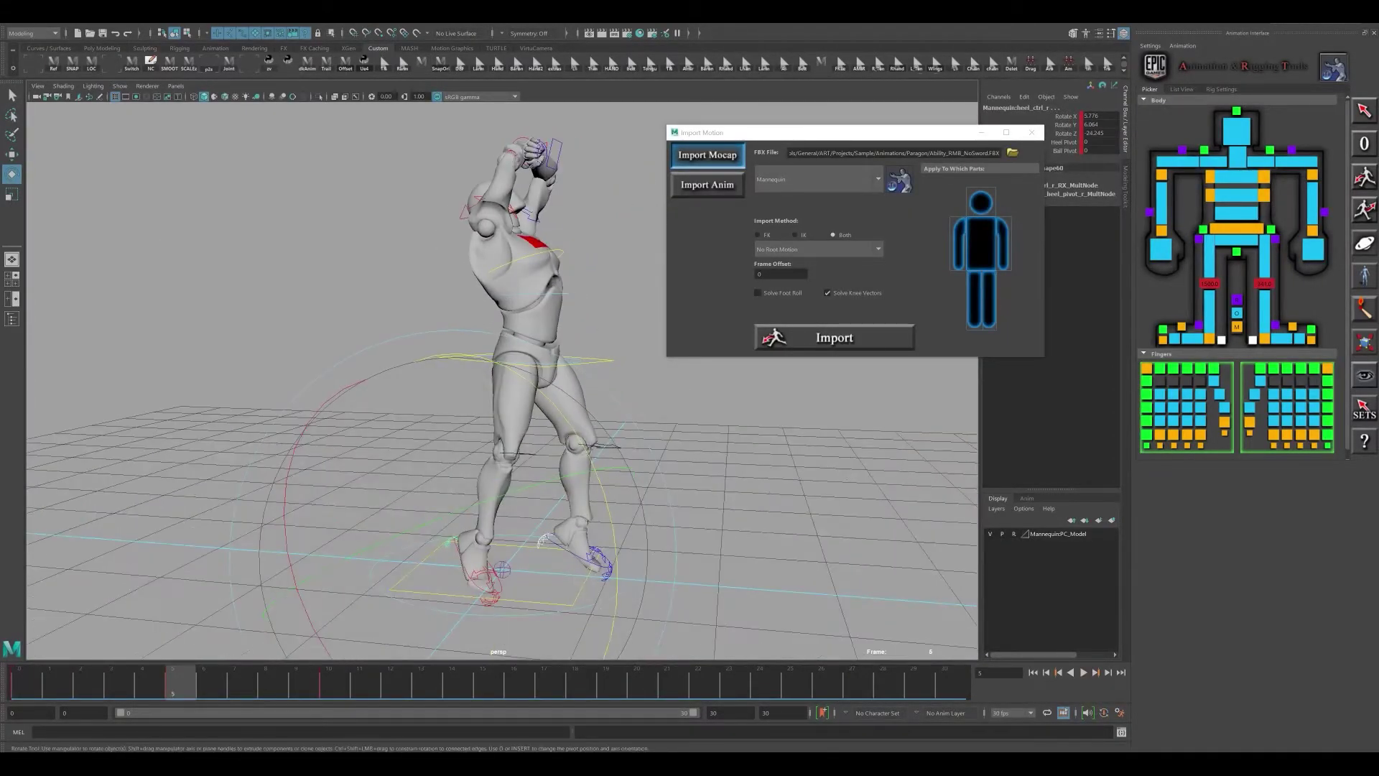
{"action": "key", "text": "alt+v"}
{"action": "left_click_drag", "start_coordinate": [446, 460], "coordinate": [445, 417], "text": "alt"}
{"action": "key", "text": "alt+v"}
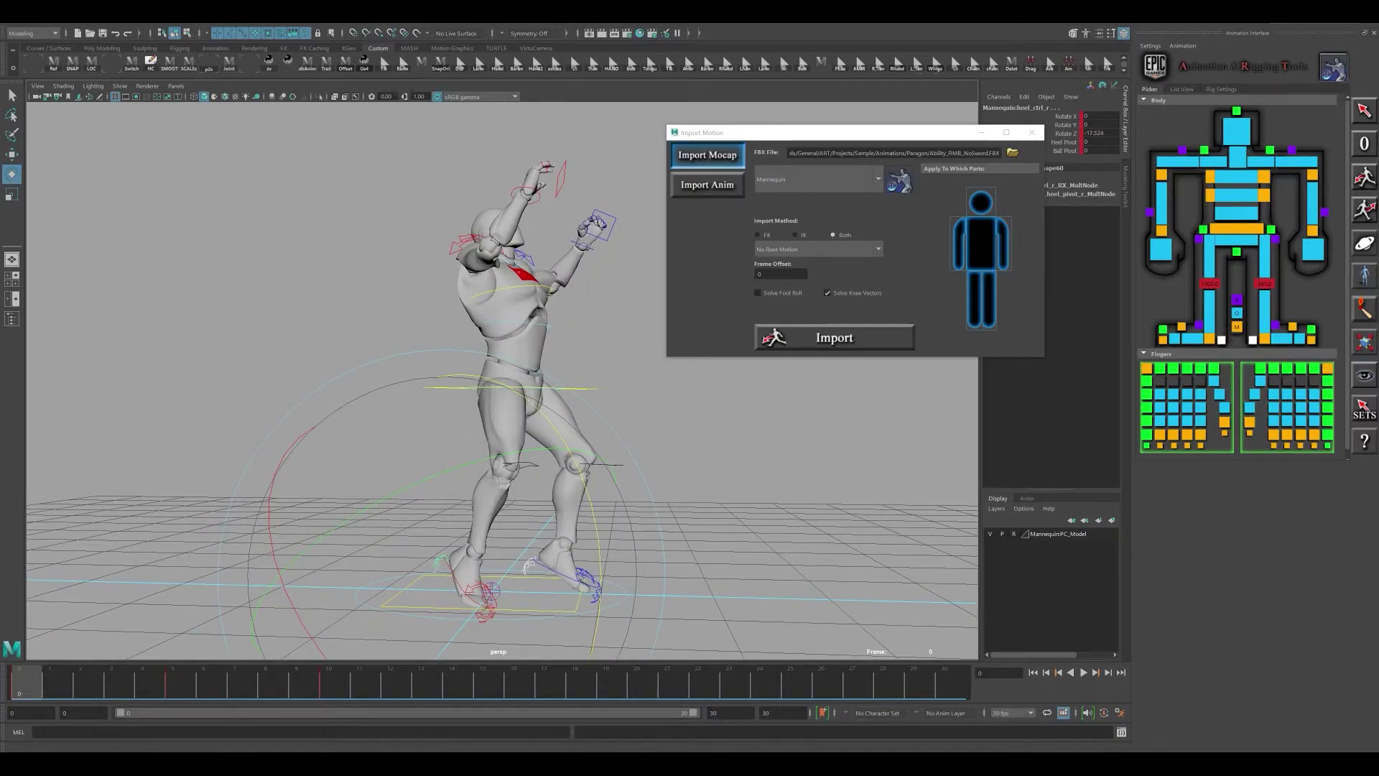
- Close the motion import window and export frames 0 to 30 of the Mannequin animation as the FBX Ability_RMB_NoSword_Modify
{"action": "left_click", "coordinate": [1032, 132]}
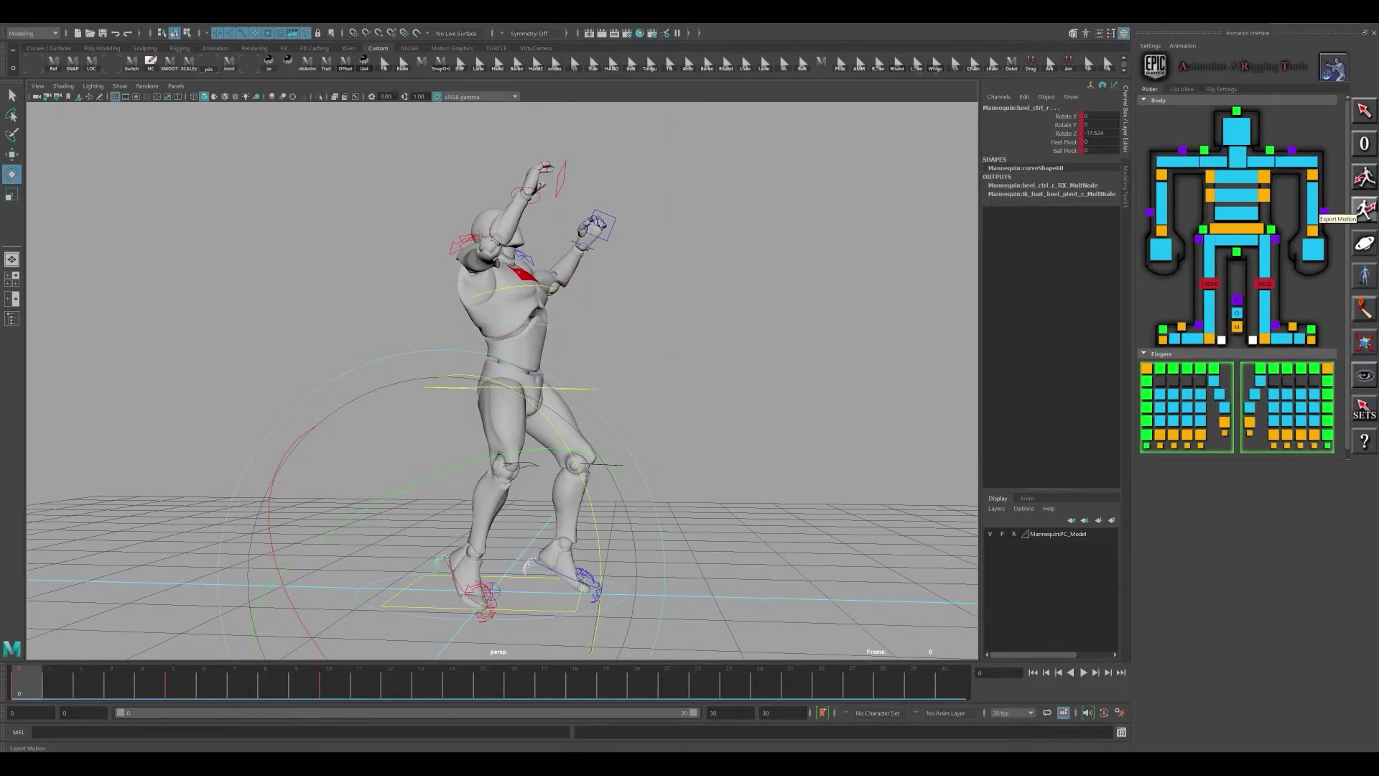
{"action": "left_click", "coordinate": [1365, 209]}
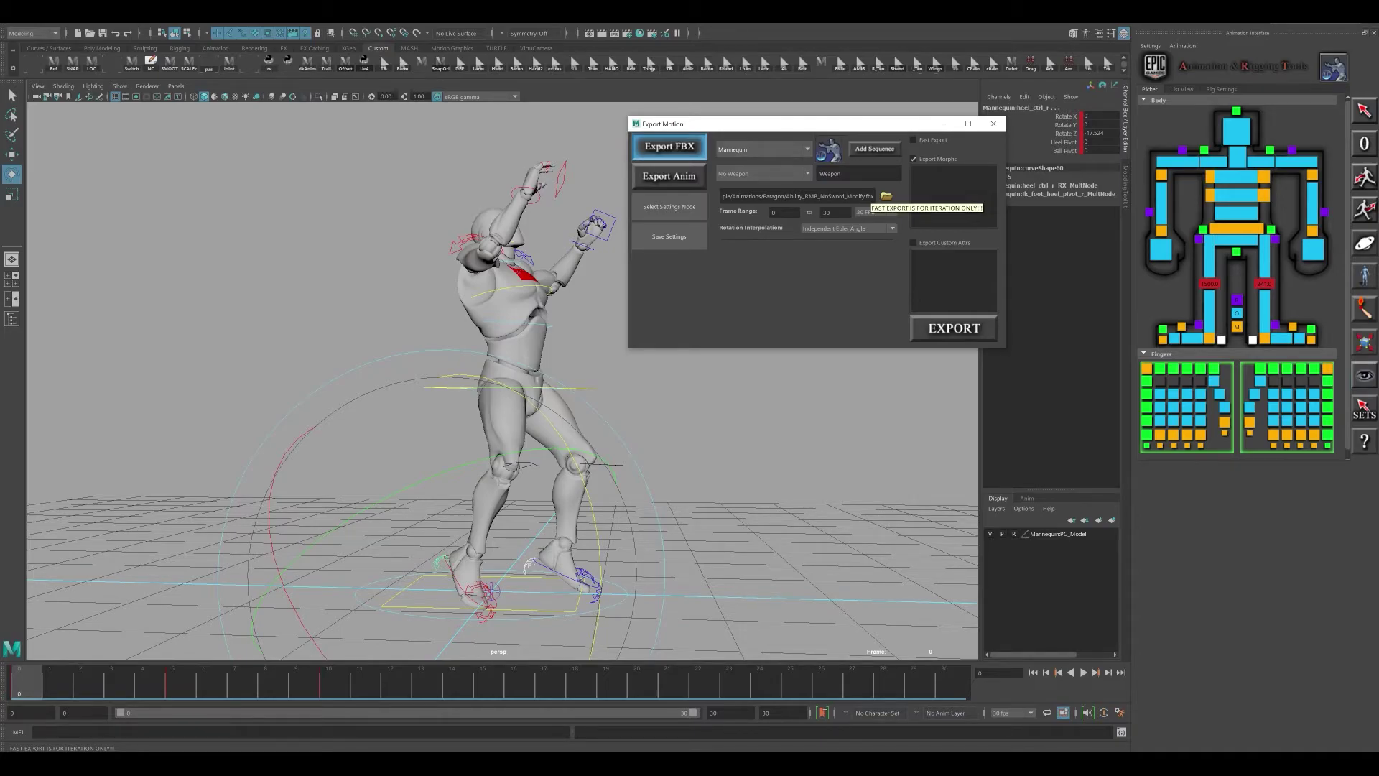
{"action": "left_click", "coordinate": [963, 329]}
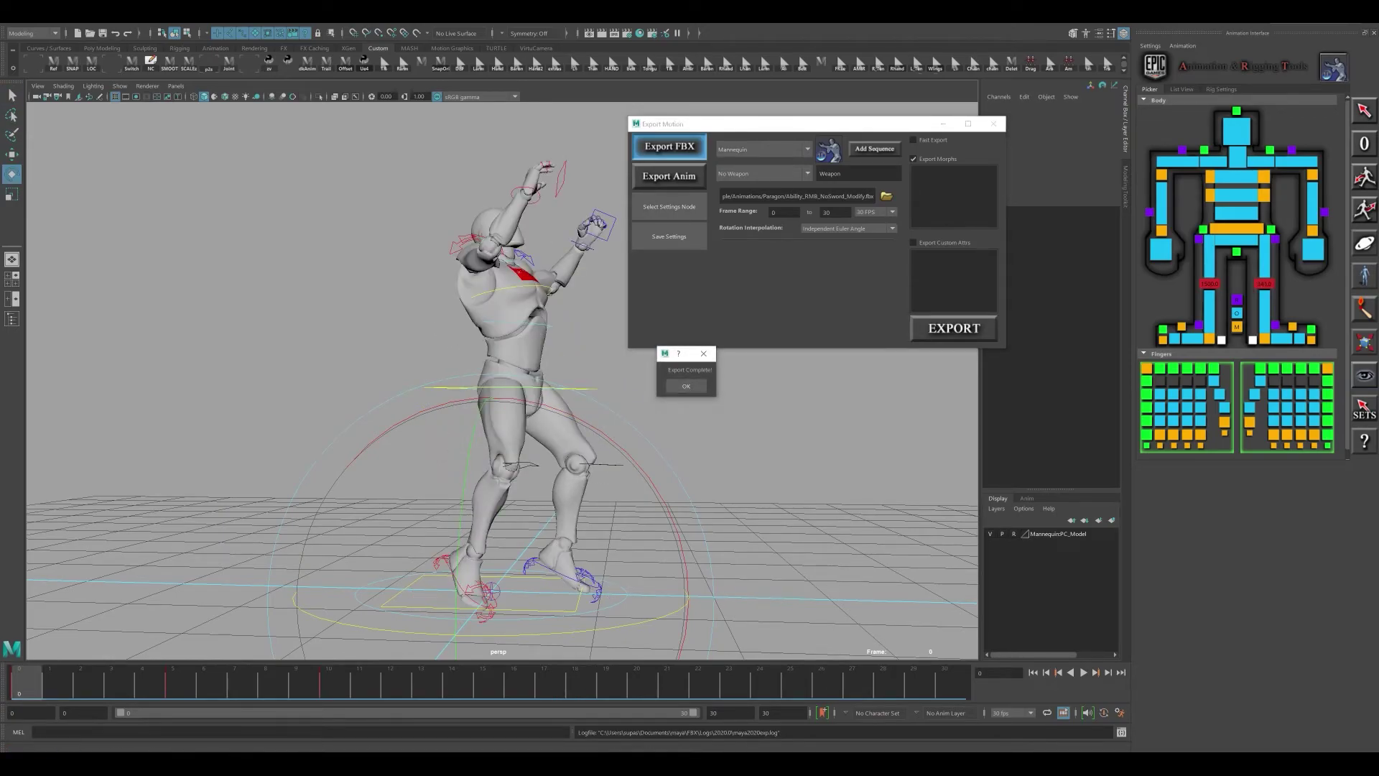
{"action": "left_click", "coordinate": [686, 386]}
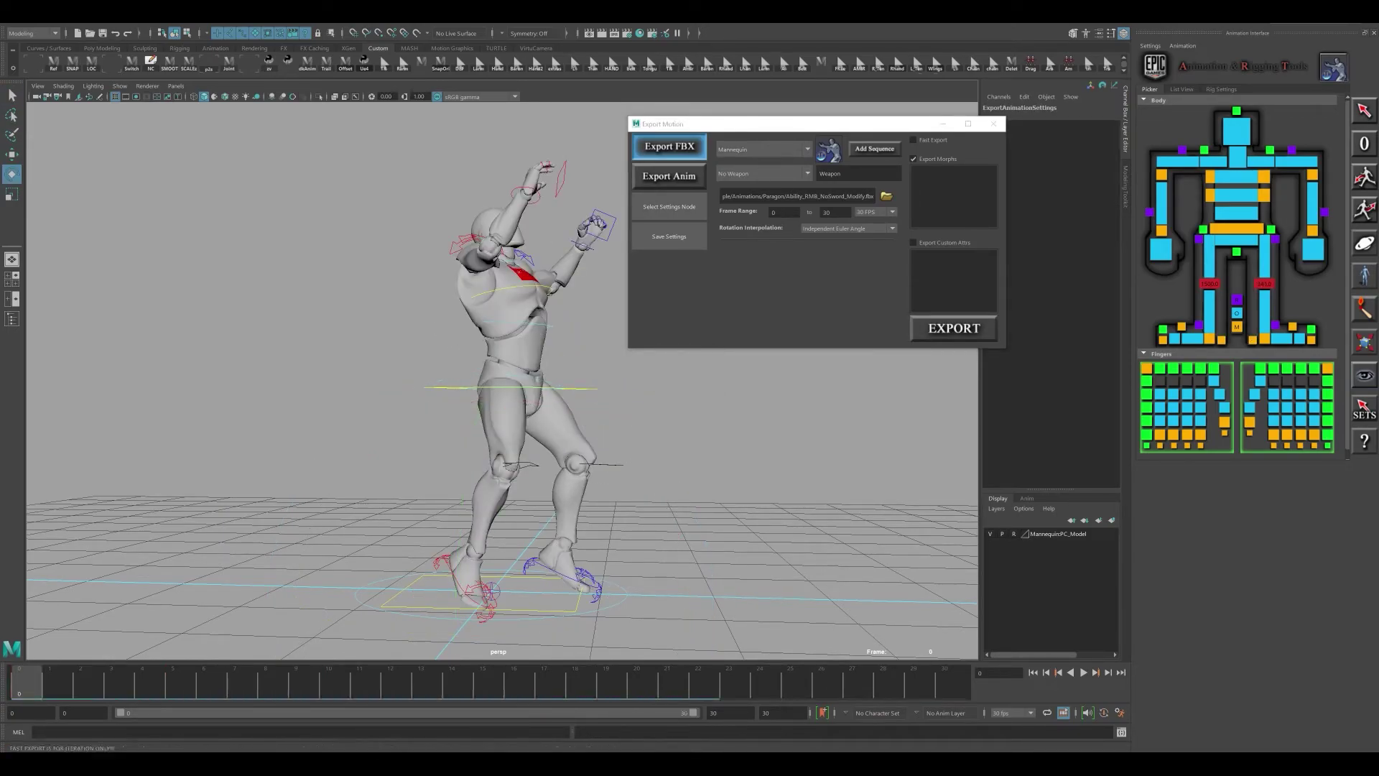
{"action": "left_click_drag", "start_coordinate": [560, 360], "coordinate": [445, 370], "text": "alt"}
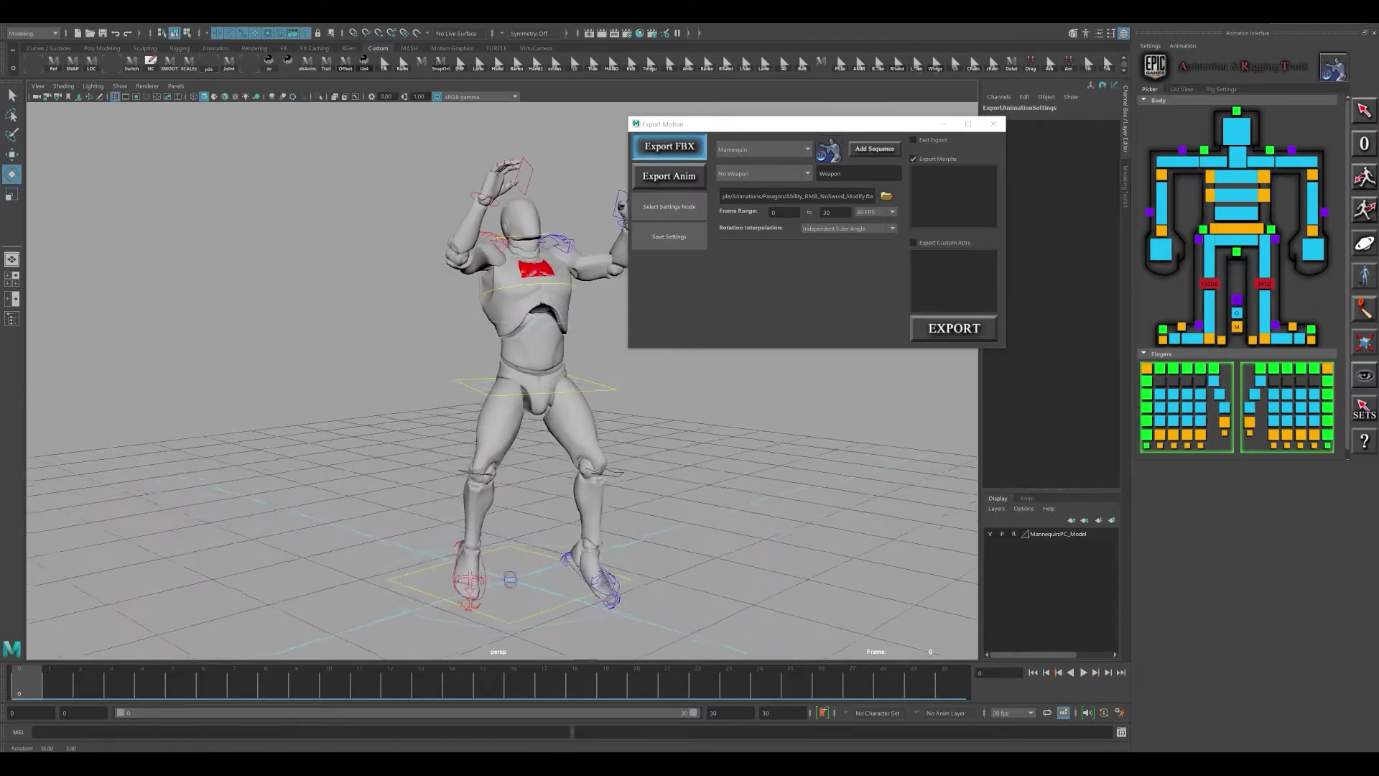
{"action": "middle_click_drag", "start_coordinate": [502, 366], "coordinate": [355, 372], "text": "alt"}
{"action": "left_click_drag", "start_coordinate": [355, 372], "coordinate": [338, 397], "text": "alt"}
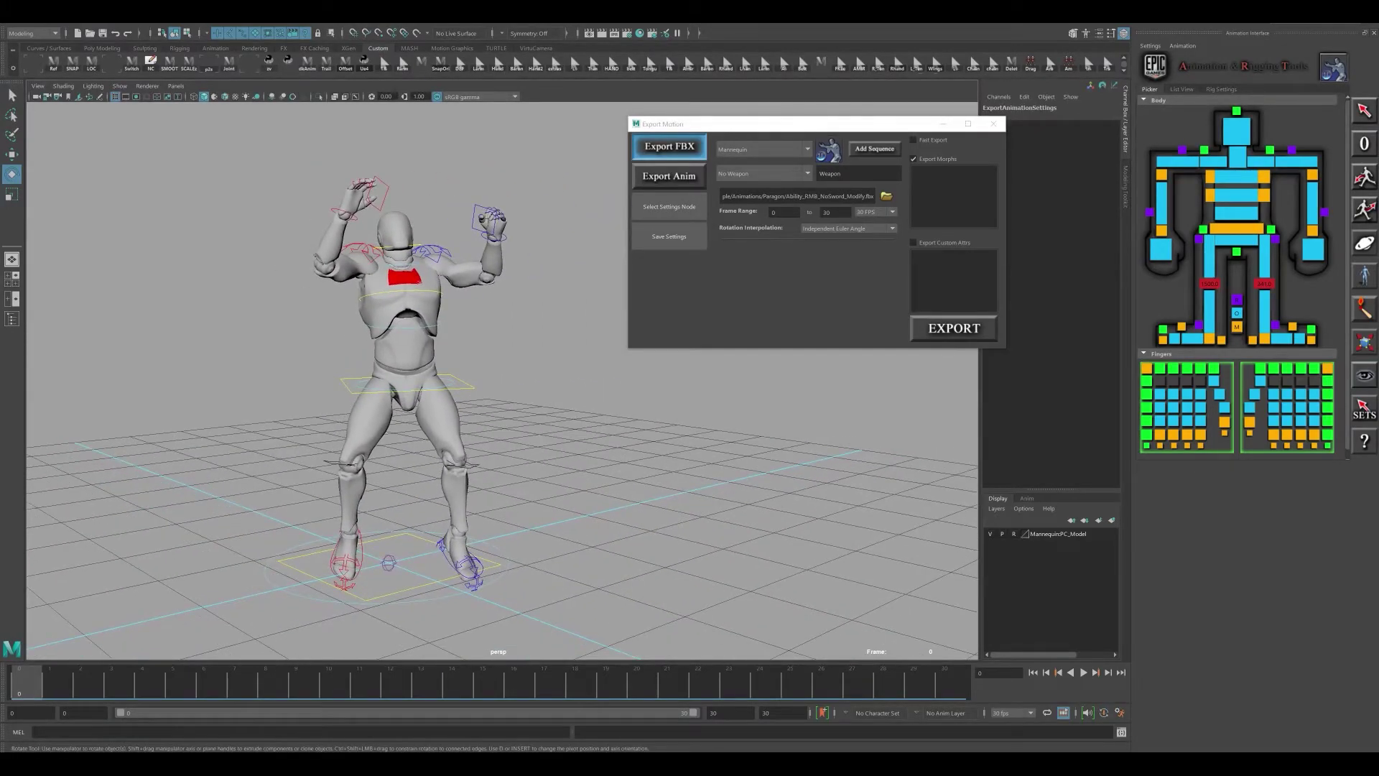
- Switch to the Demo project in Unreal Editor, preview the Ability_RMB_NoSword animation and close its editor
{"action": "mouse_move", "coordinate": [494, 763]}
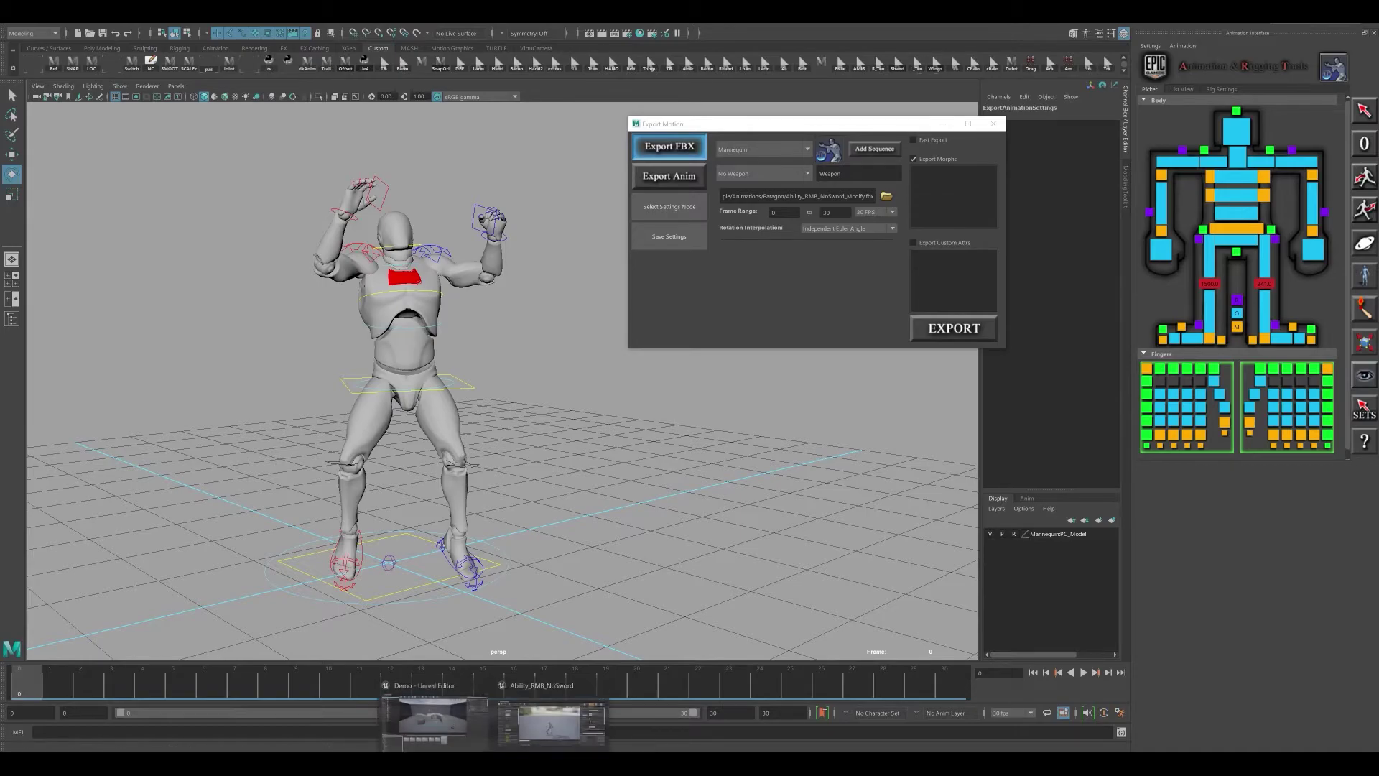
{"action": "left_click", "coordinate": [554, 717]}
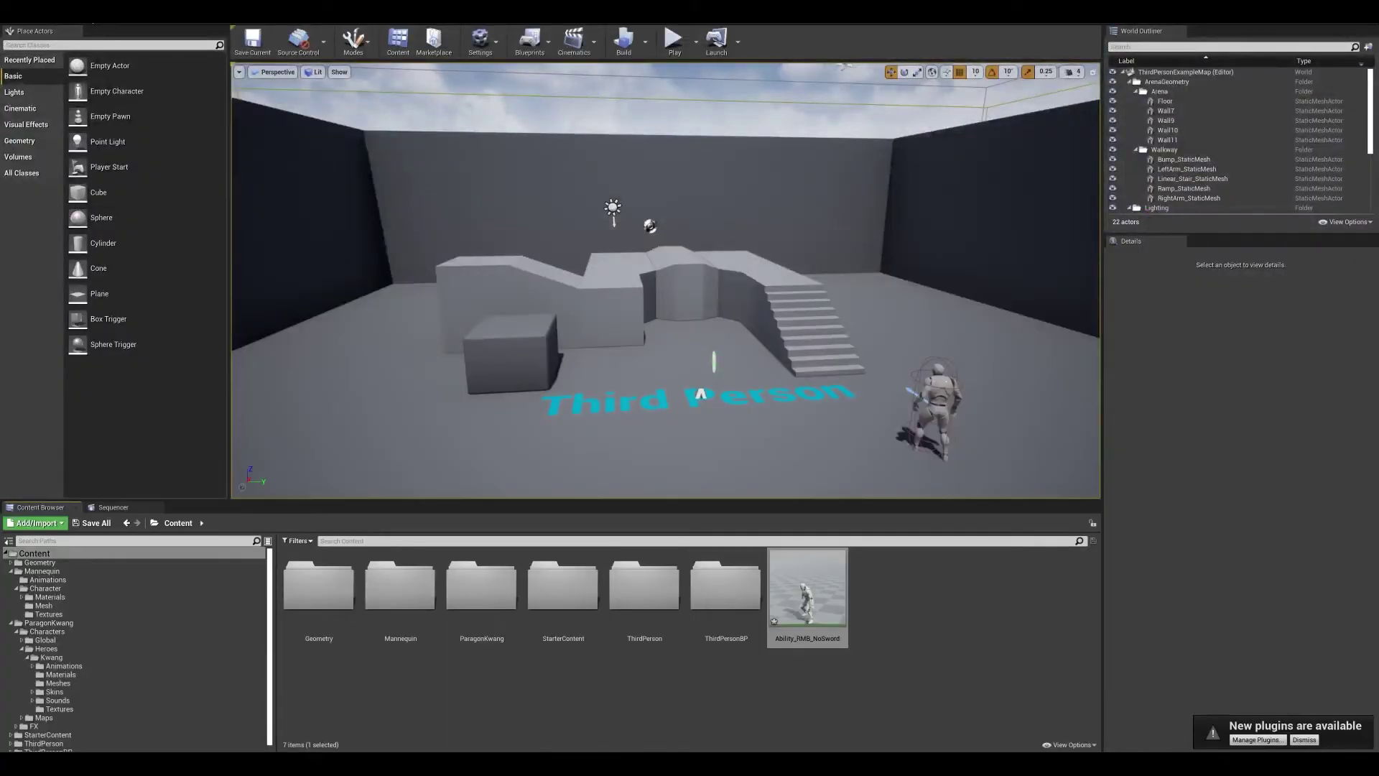
{"action": "double_click", "coordinate": [807, 596]}
{"action": "left_click_drag", "start_coordinate": [647, 403], "coordinate": [804, 356], "text": "alt"}
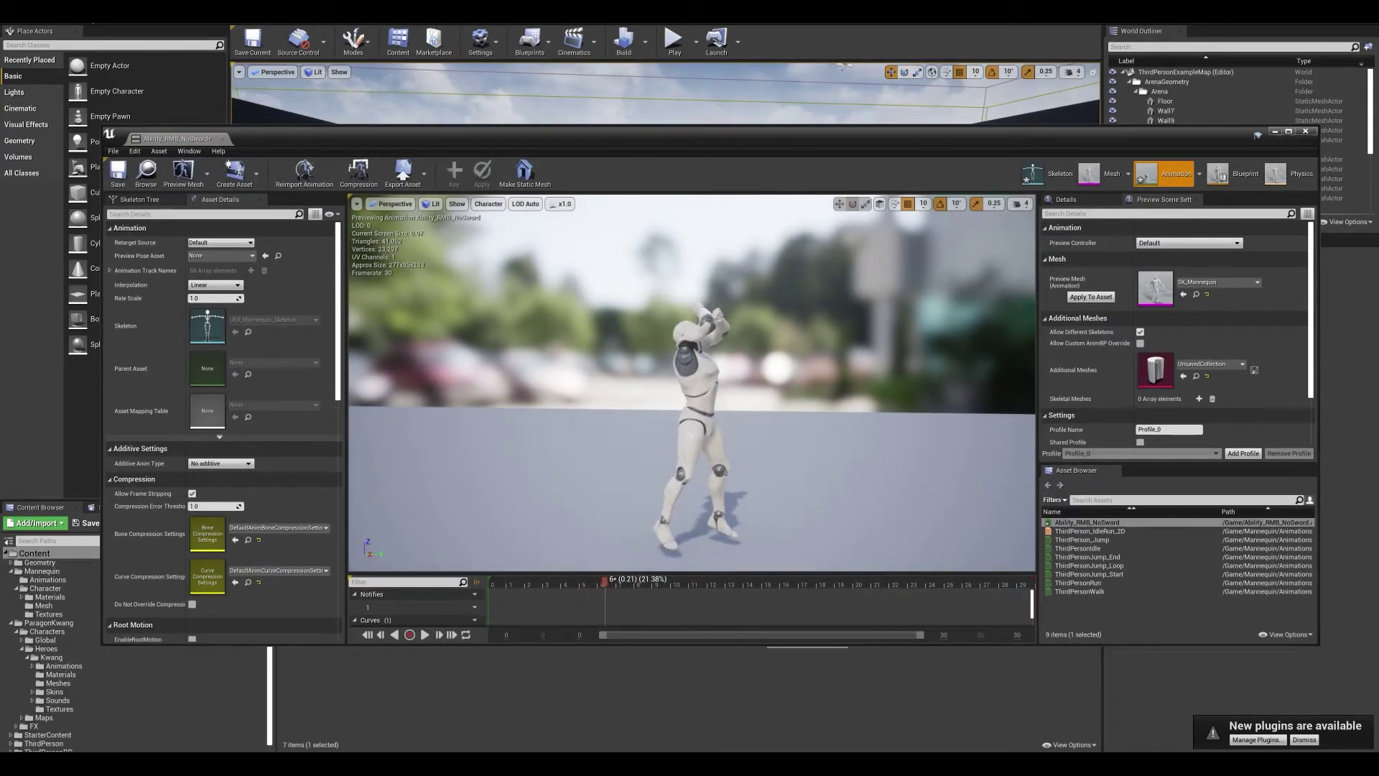
{"action": "left_click", "coordinate": [1306, 131]}
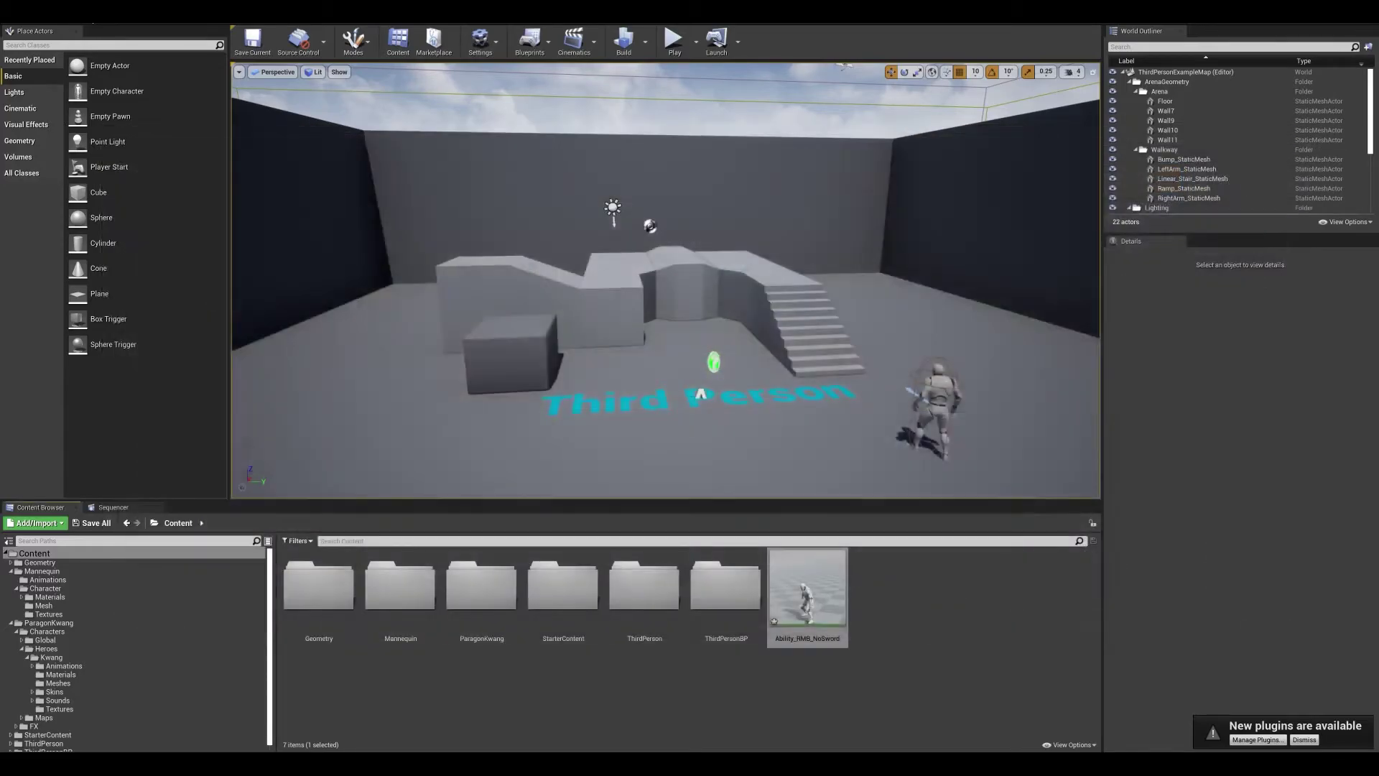
- Reopen Ability_RMB_NoSword, pause its playback and reimport the animation from the source file Ability_RMB_NoSword_Modify
{"action": "right_click", "coordinate": [813, 600]}
{"action": "left_click", "coordinate": [841, 372]}
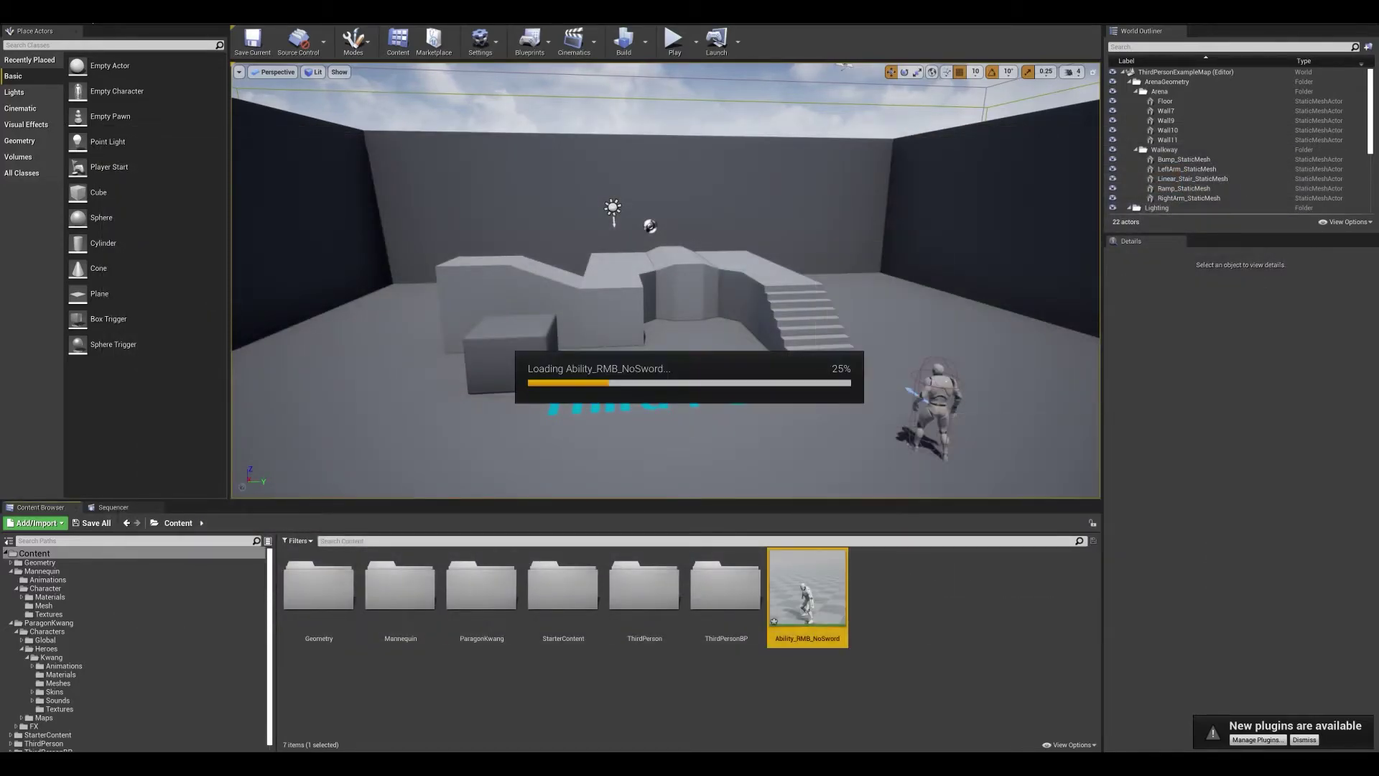
{"action": "left_click", "coordinate": [425, 636]}
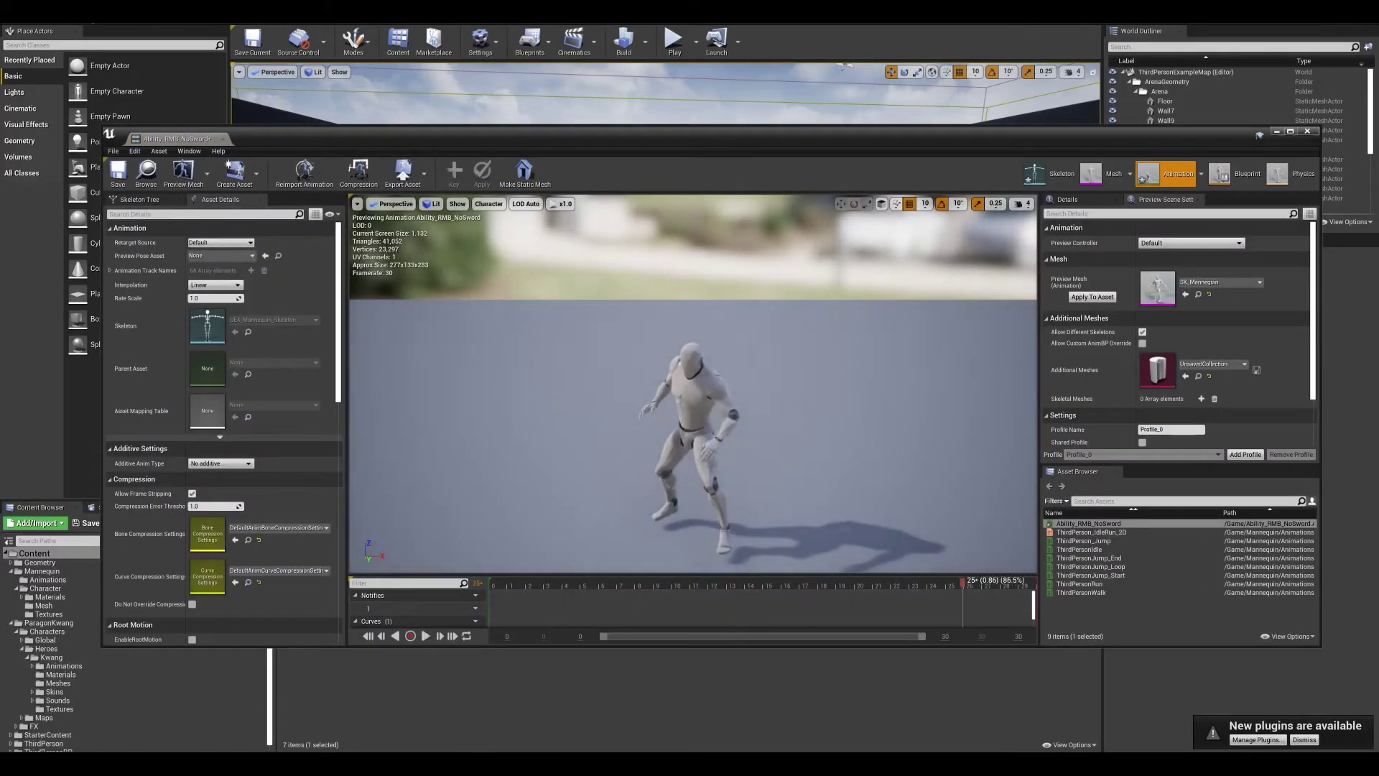
{"action": "left_click", "coordinate": [303, 172]}
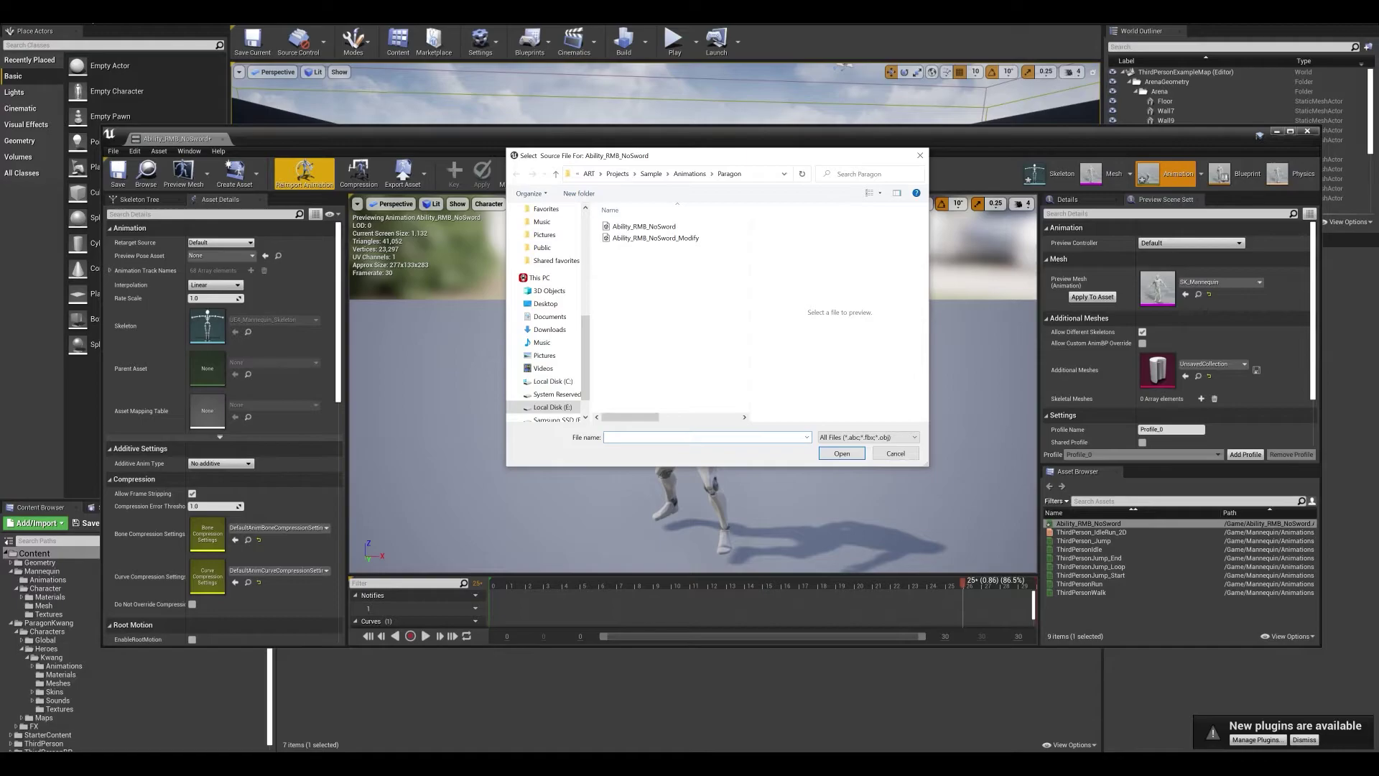
{"action": "left_click", "coordinate": [655, 238]}
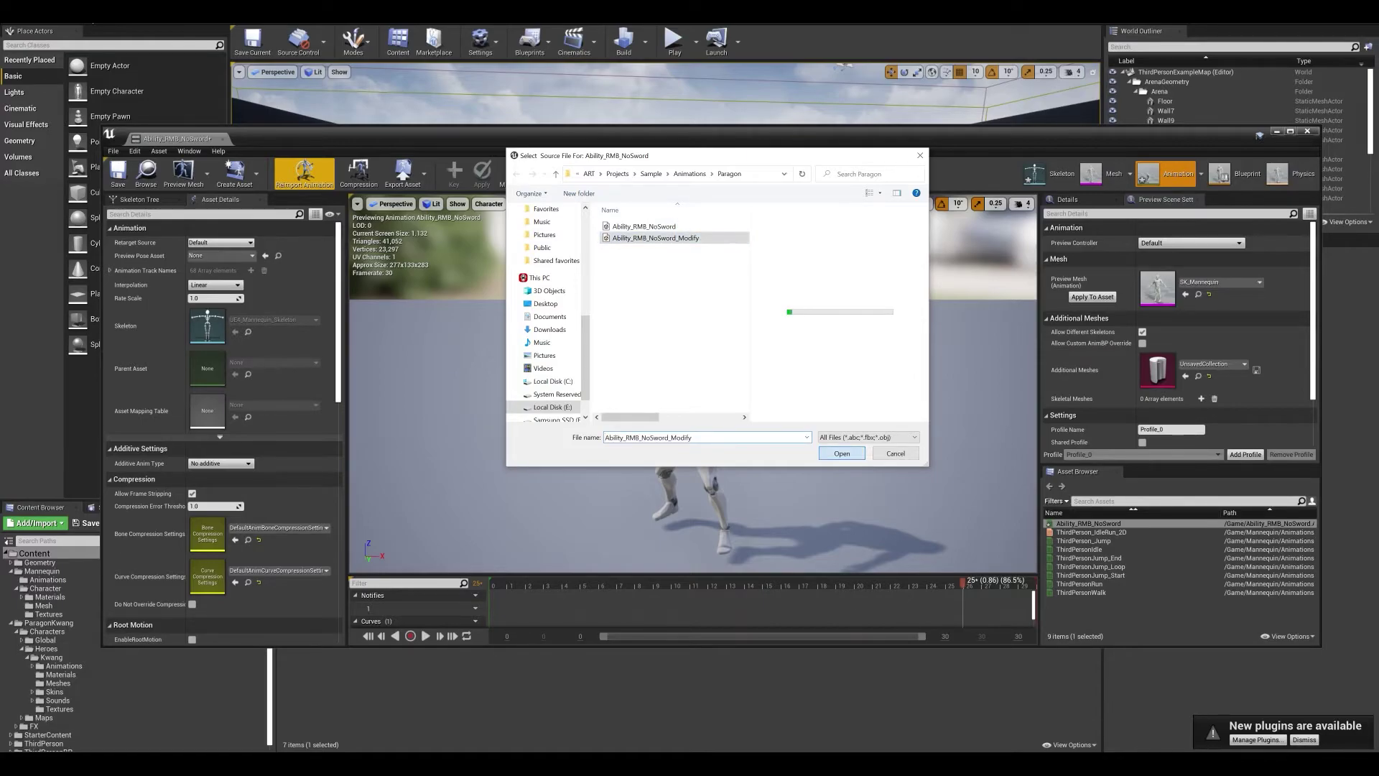
{"action": "key", "text": "Return"}
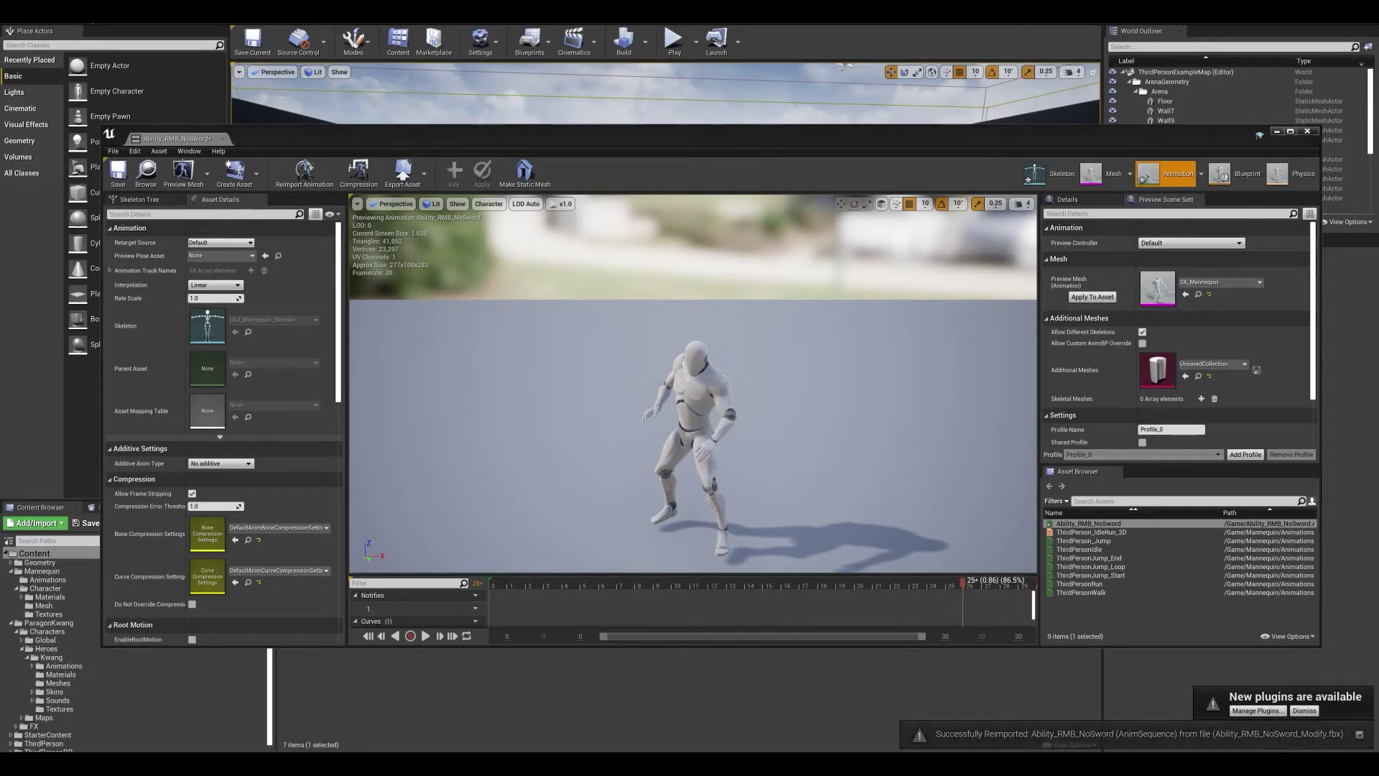
- Play the reimported animation in the preview and examine the legs and feet from different angles
{"action": "left_click", "coordinate": [425, 635]}
{"action": "left_click_drag", "start_coordinate": [689, 402], "coordinate": [862, 345], "text": "alt"}
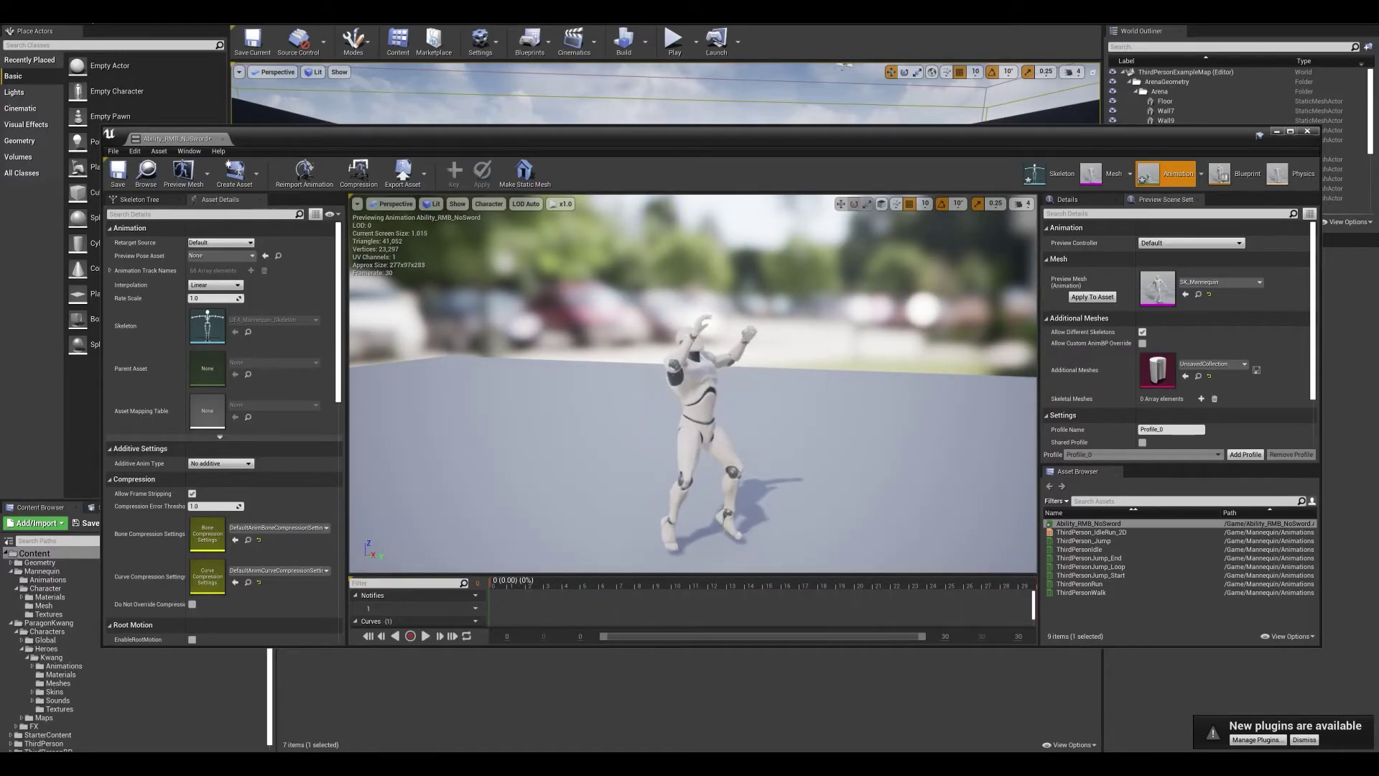
{"action": "left_click", "coordinate": [425, 636]}
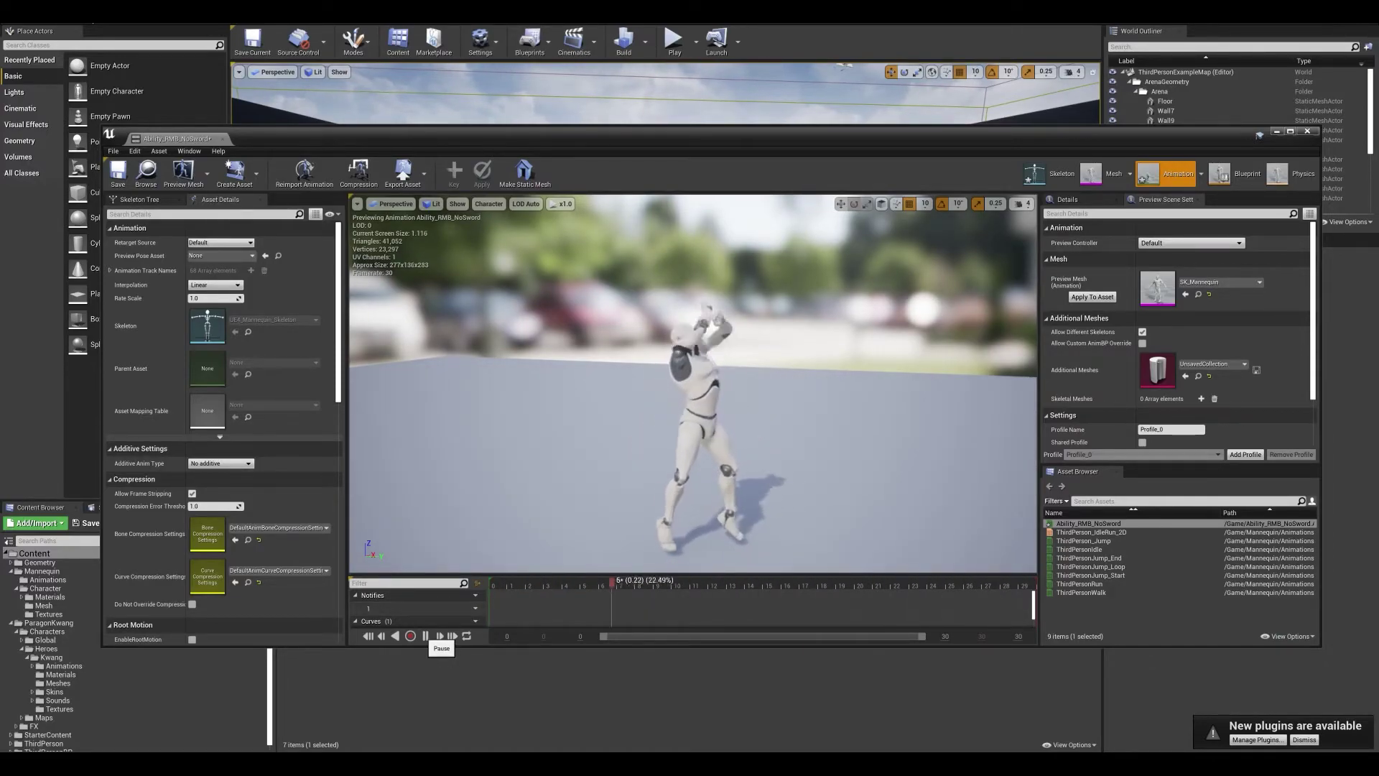
{"action": "left_click_drag", "start_coordinate": [693, 424], "coordinate": [568, 424], "text": "alt"}
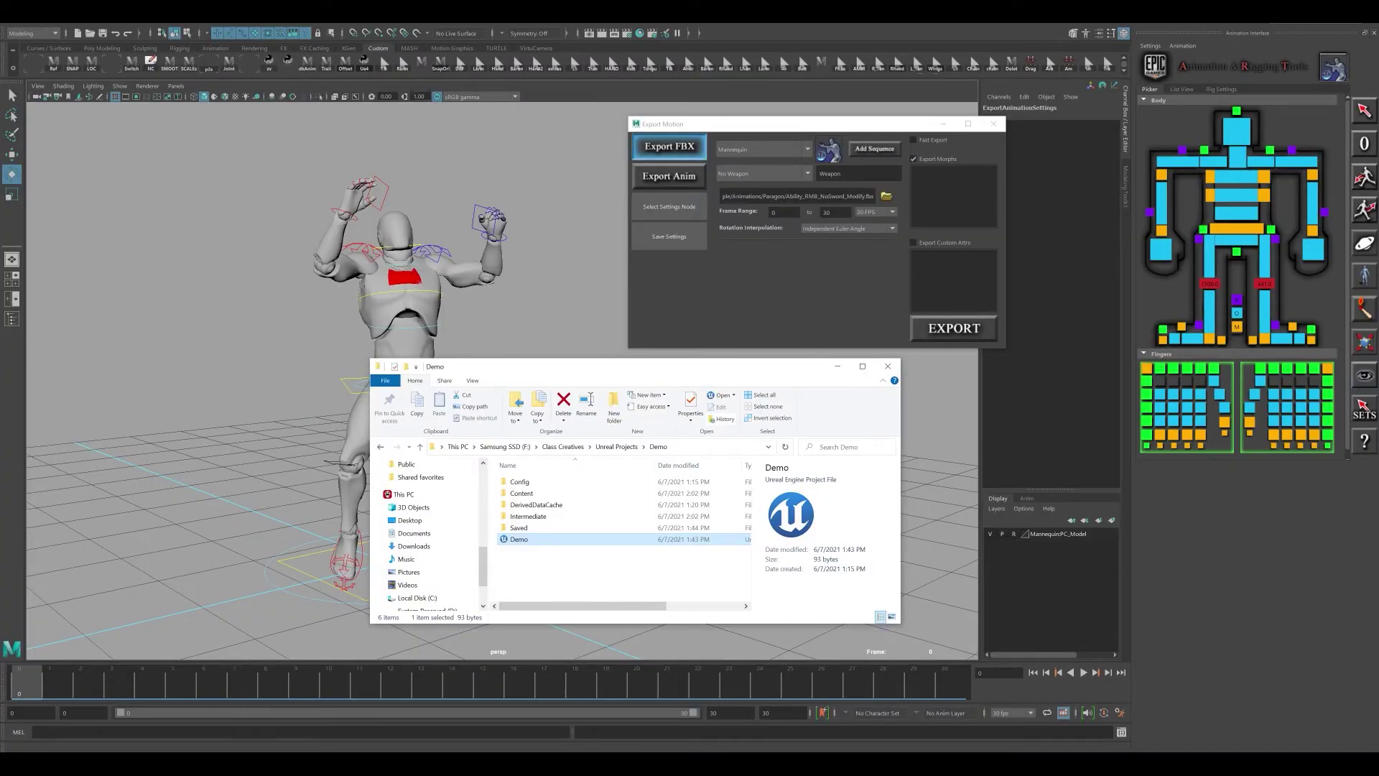
- Switch the Demo project file in the Unreal Projects folder to Unreal Engine 5
{"action": "right_click", "coordinate": [541, 541]}
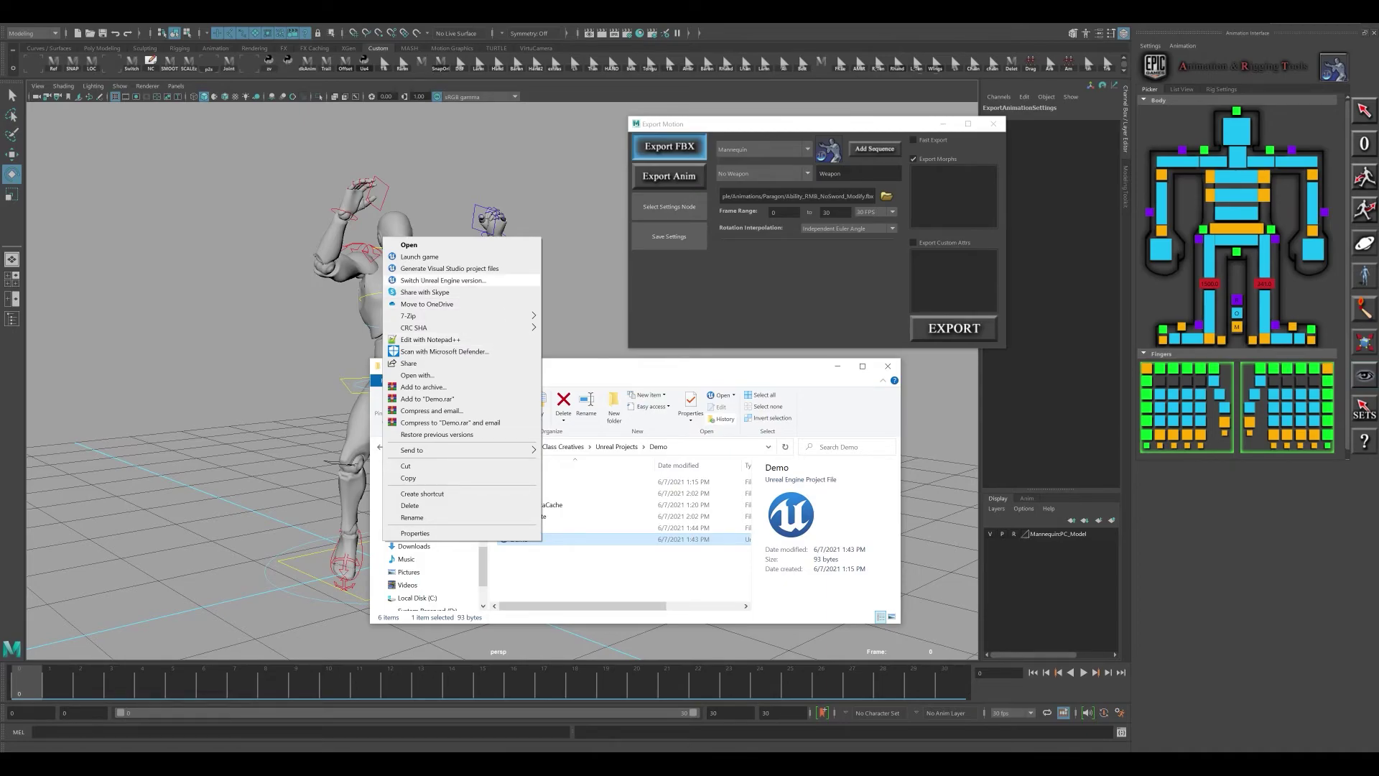
{"action": "left_click", "coordinate": [459, 280]}
{"action": "left_click", "coordinate": [678, 374]}
{"action": "left_click", "coordinate": [677, 374]}
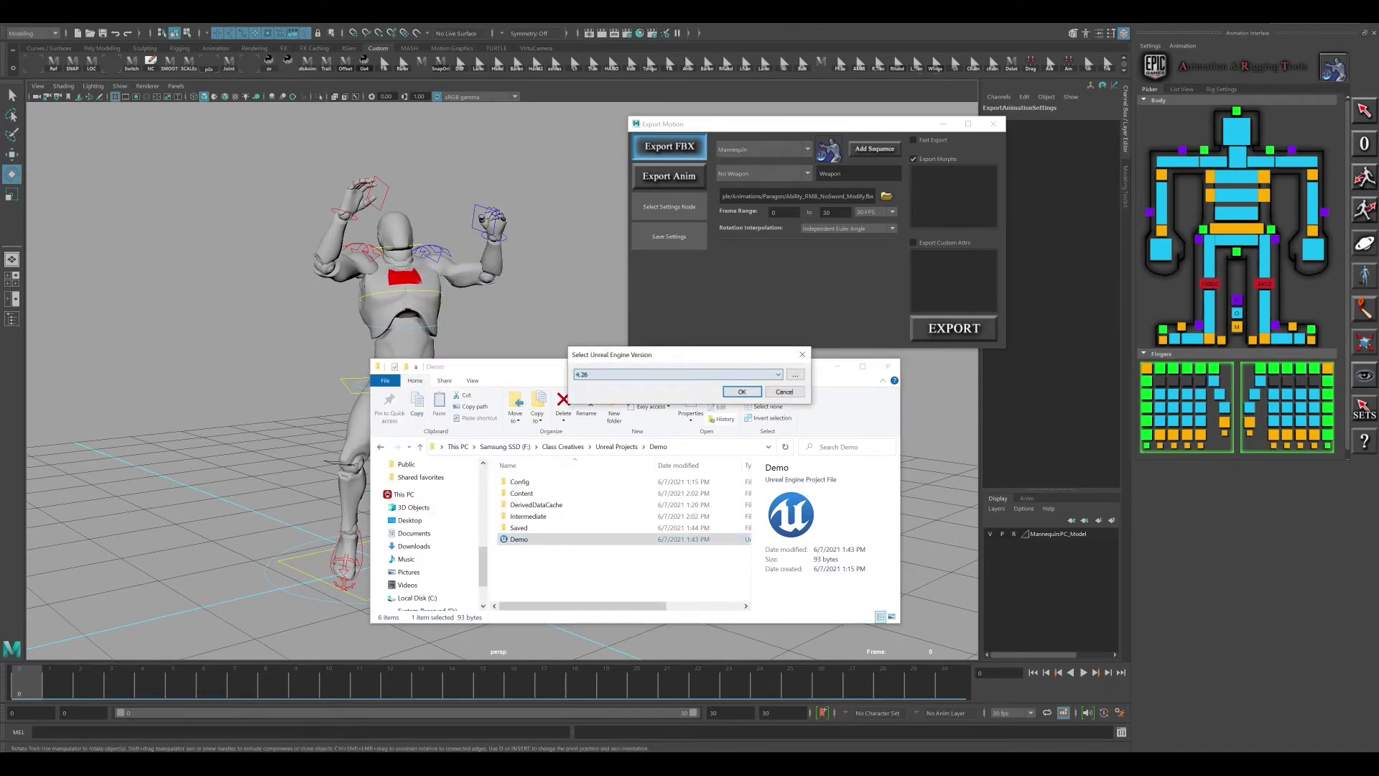
{"action": "left_click", "coordinate": [677, 374]}
{"action": "left_click", "coordinate": [677, 392]}
{"action": "left_click", "coordinate": [742, 391]}
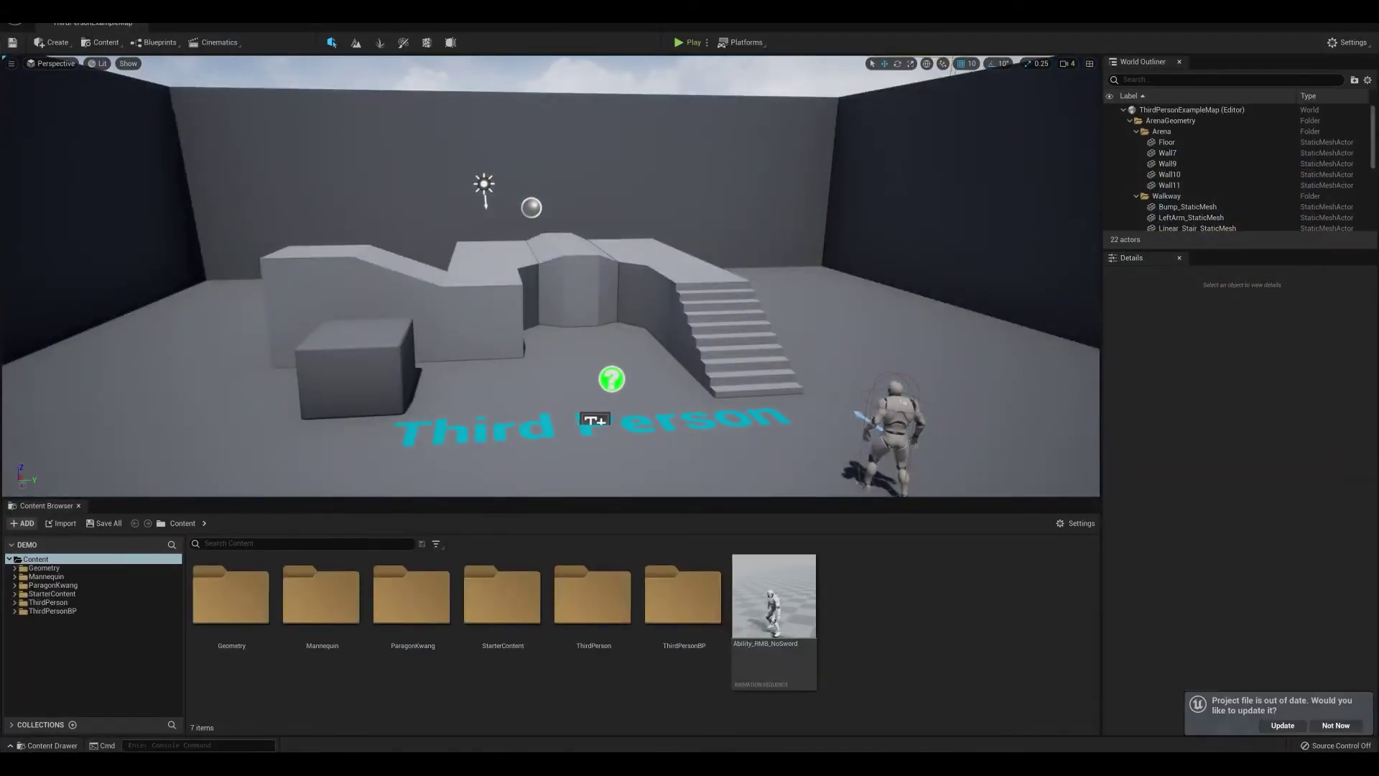
- Open the Ability_RMB_NoSword animation sequence from the Content folder in the Unreal Engine 5 editor
{"action": "double_click", "coordinate": [774, 596]}
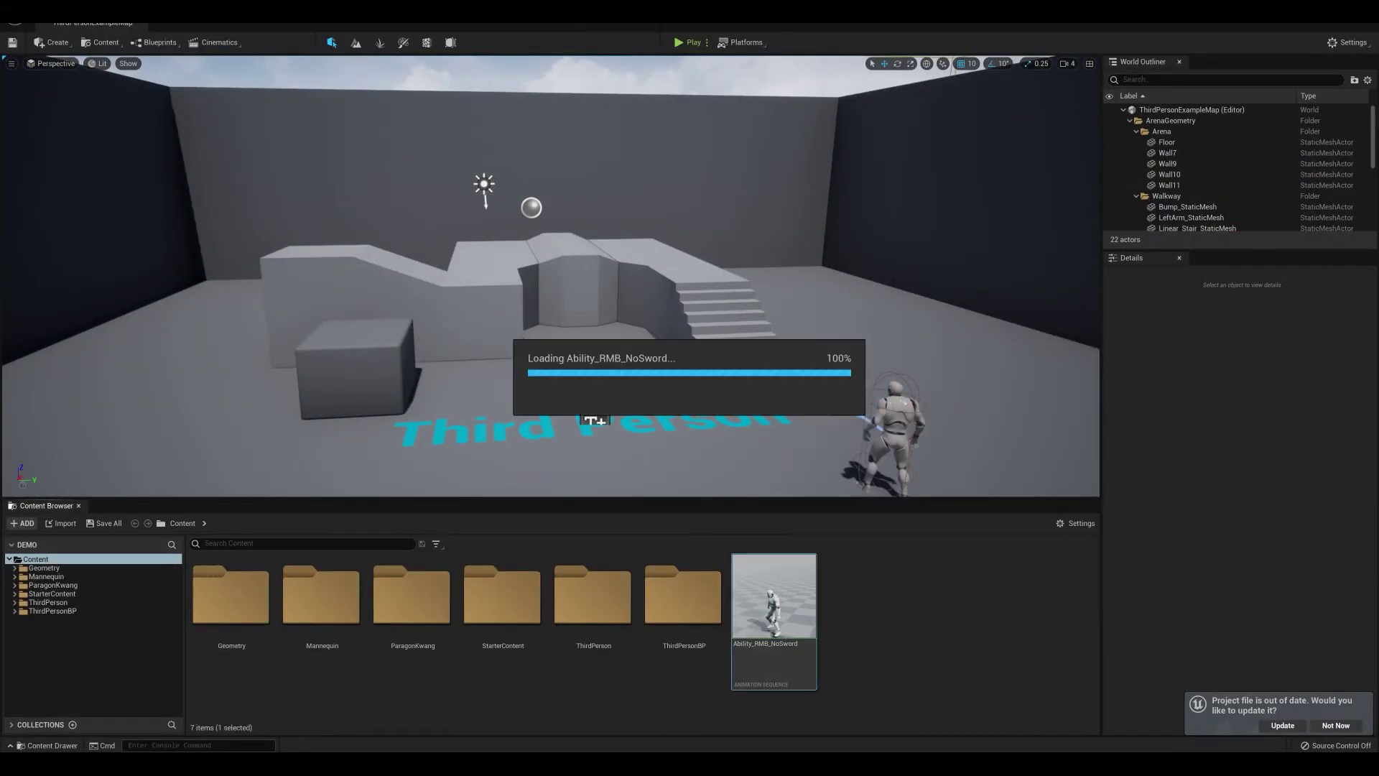